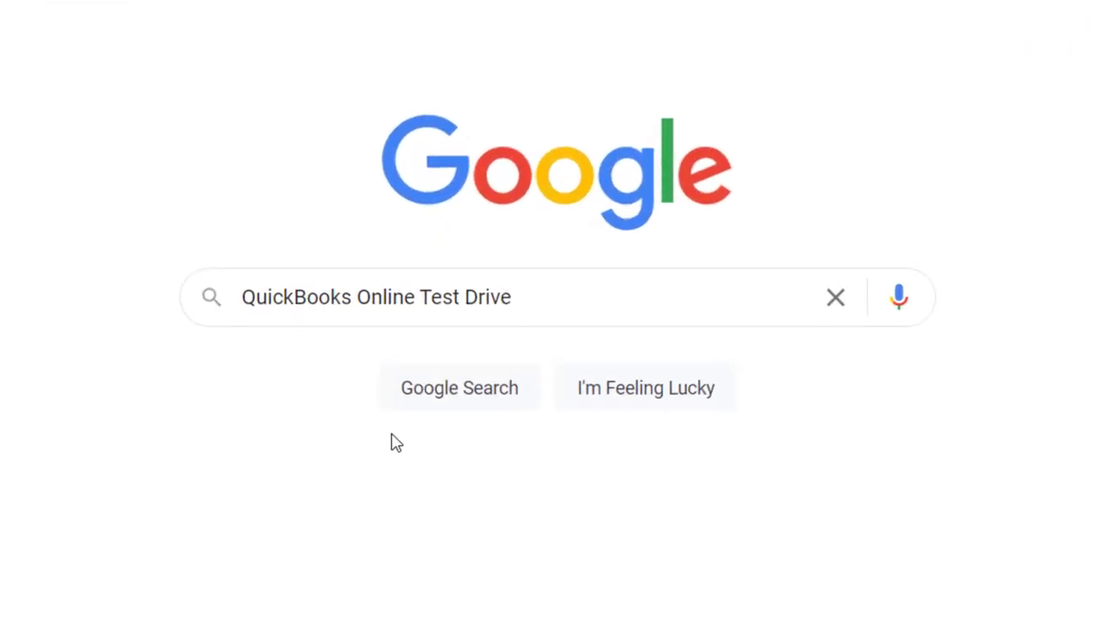
Step: Search Google for "QuickBooks Online Test Drive" and open the QuickBooks support article about the test drive
{"action": "left_click", "coordinate": [577, 301]}
{"action": "key", "text": "Return"}
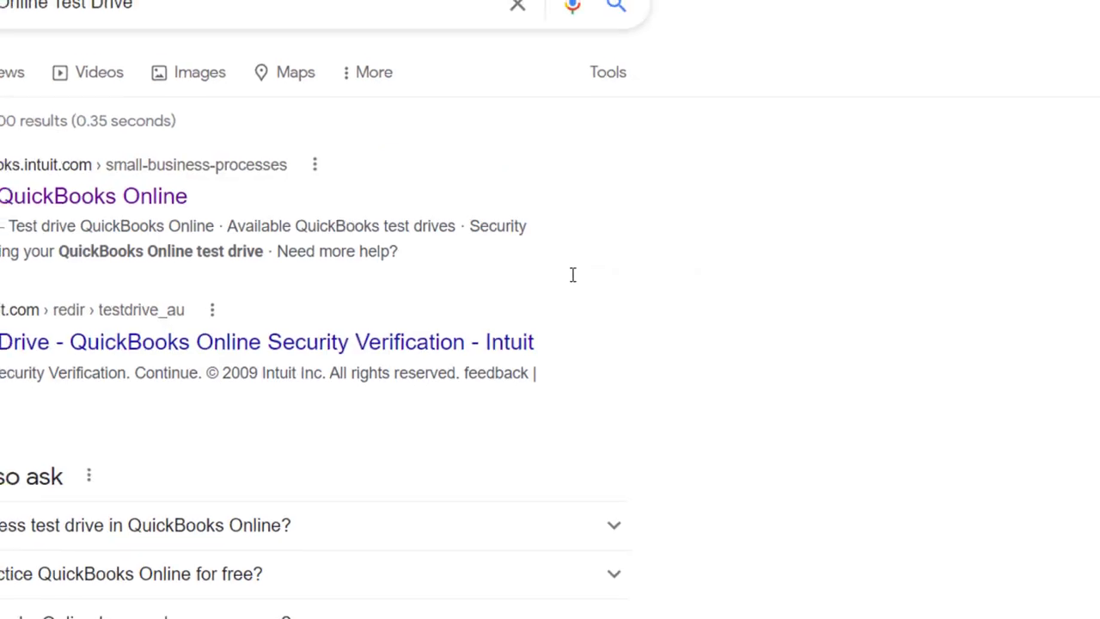
{"action": "left_click", "coordinate": [161, 204]}
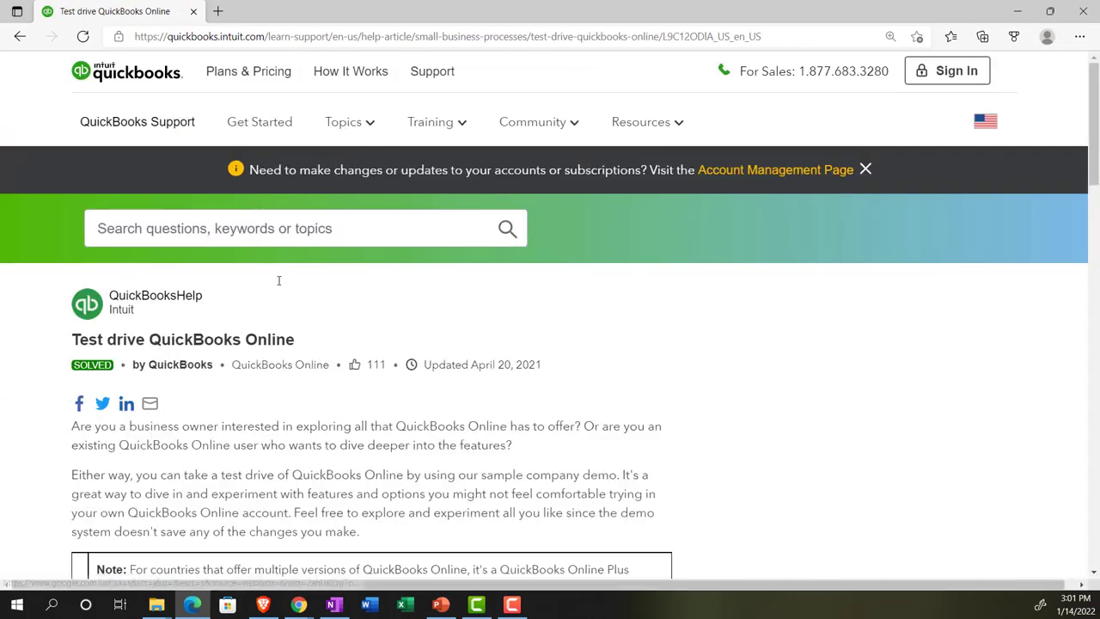
Step: Launch the United States test drive from the article, pass the security verification, and enlarge the sample company page
{"action": "scroll", "coordinate": [323, 332], "scroll_direction": "down", "scroll_amount": 1}
{"action": "scroll", "coordinate": [323, 333], "scroll_direction": "down", "scroll_amount": 3}
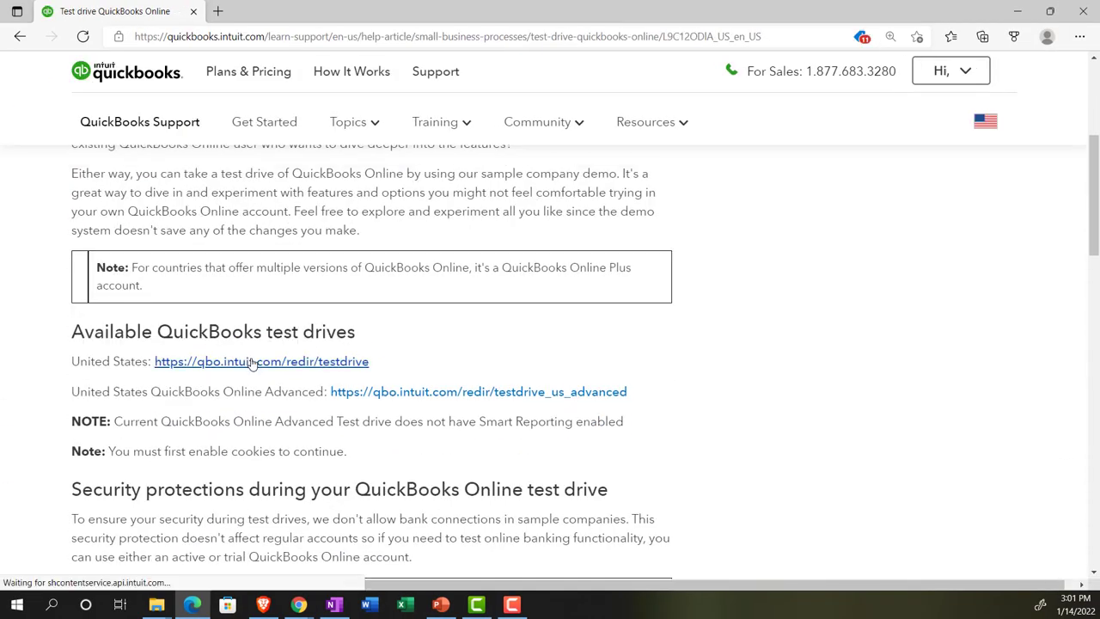
{"action": "left_click", "coordinate": [252, 362]}
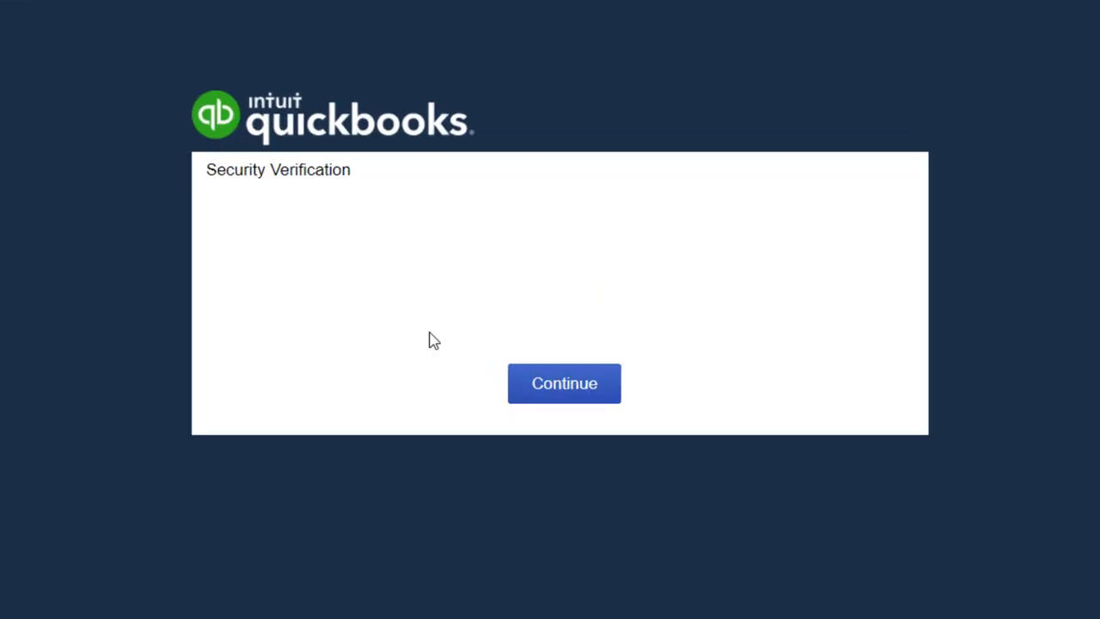
{"action": "left_click", "coordinate": [408, 285]}
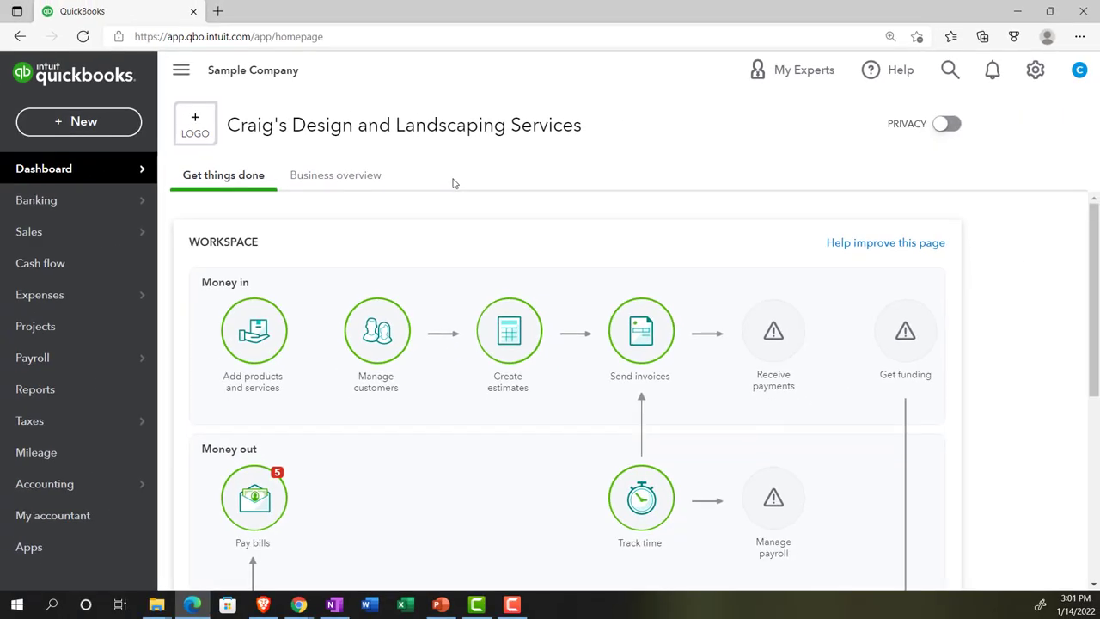
{"action": "key", "text": "ctrl+plus"}
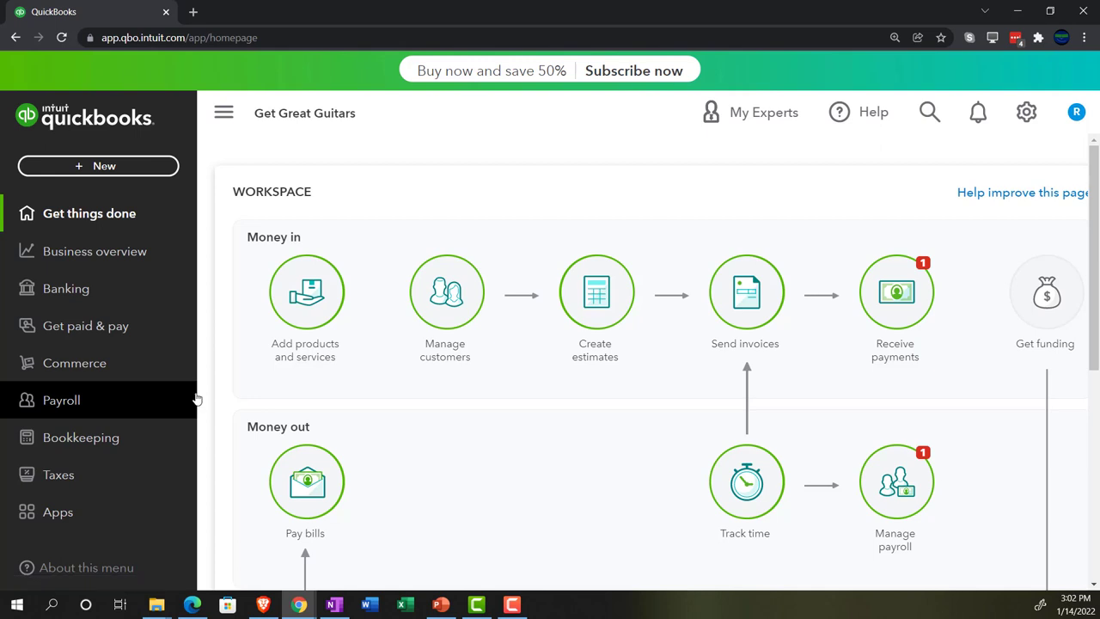
Step: Switch to Edge and duplicate the sample company's tab twice, making three QuickBooks tabs
{"action": "left_click", "coordinate": [196, 604]}
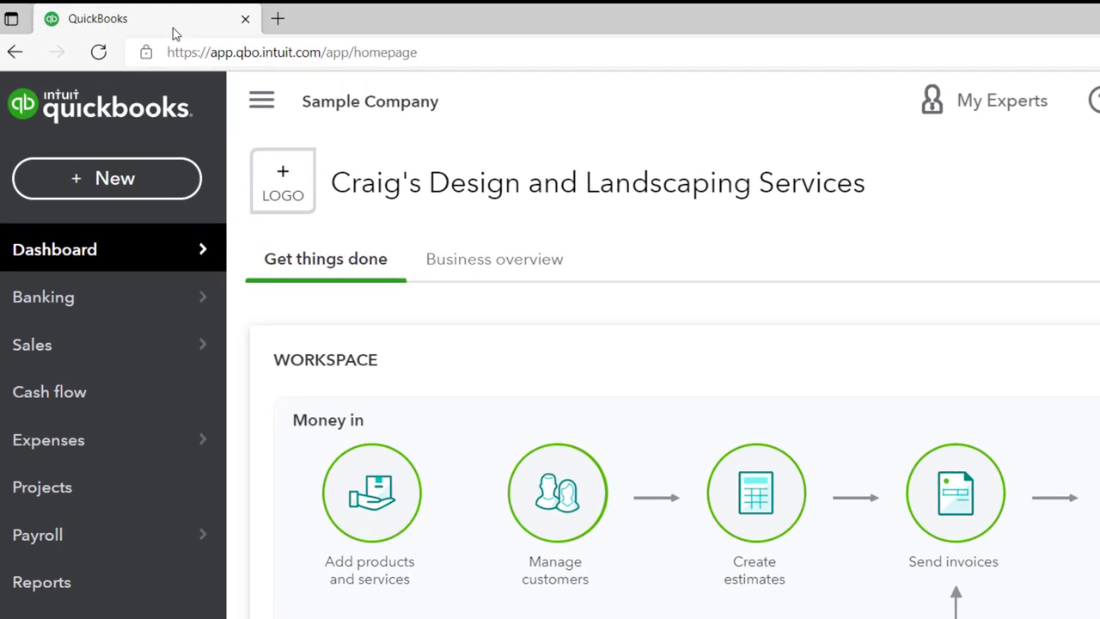
{"action": "right_click", "coordinate": [231, 30]}
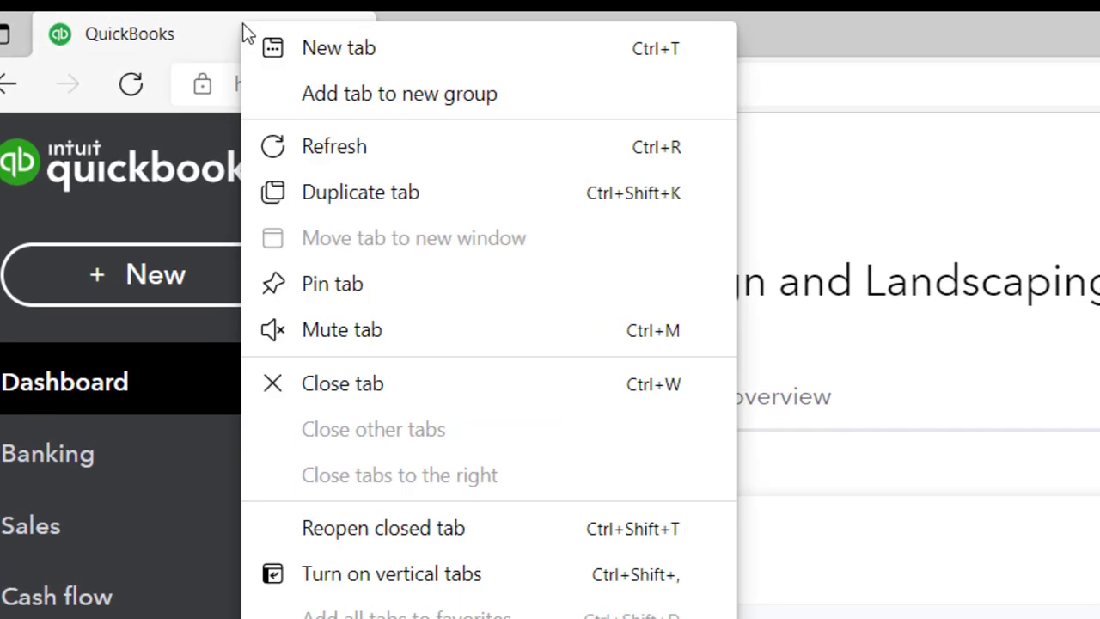
{"action": "left_click", "coordinate": [312, 191]}
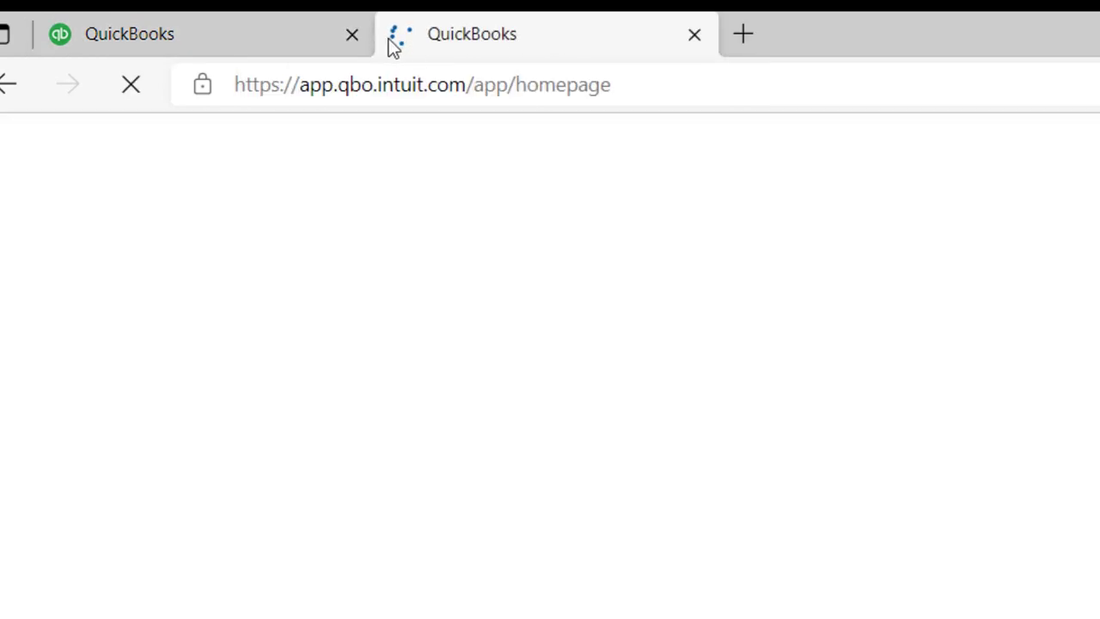
{"action": "left_click", "coordinate": [267, 45]}
{"action": "right_click", "coordinate": [263, 44]}
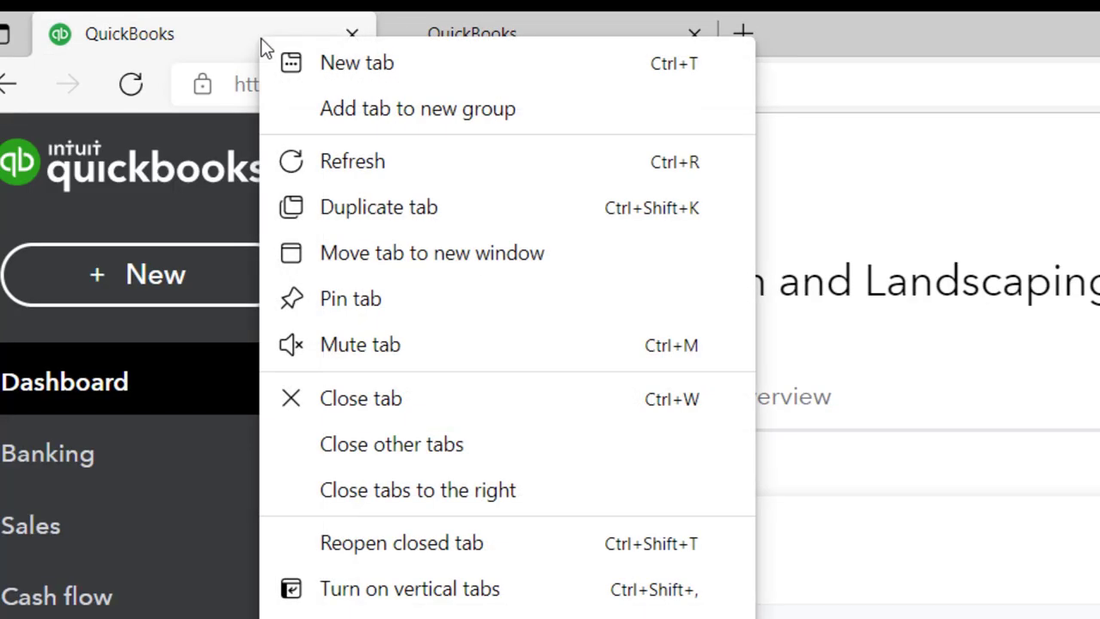
{"action": "left_click", "coordinate": [337, 208]}
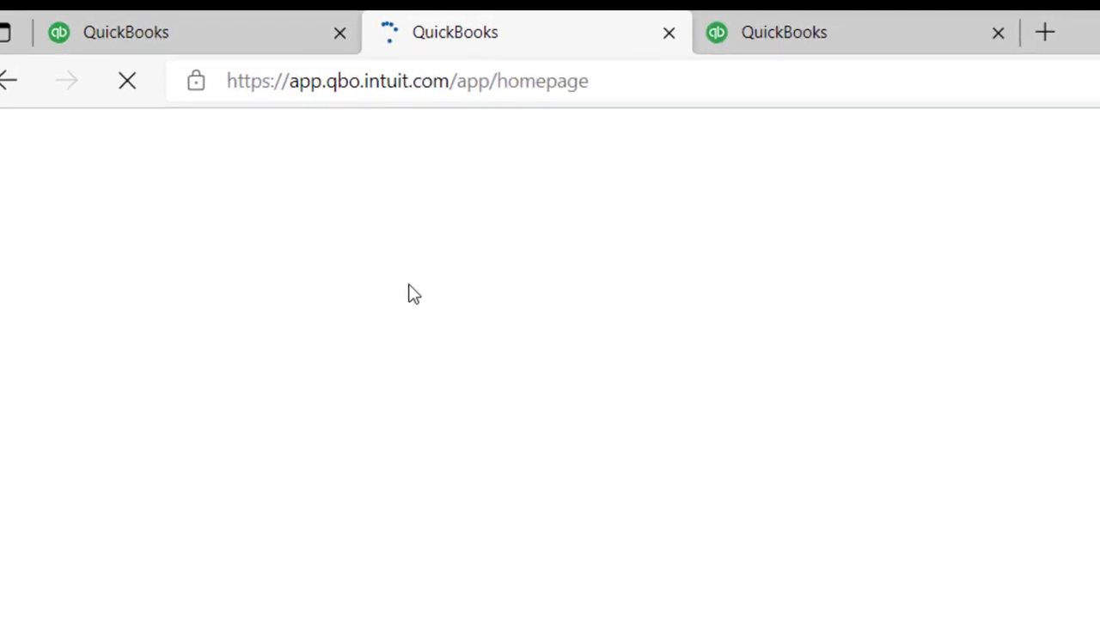
Step: Switch to the Get Great Guitars company in Chrome and examine where Business view keeps Reports and the Accountant view switch
{"action": "mouse_move", "coordinate": [297, 605]}
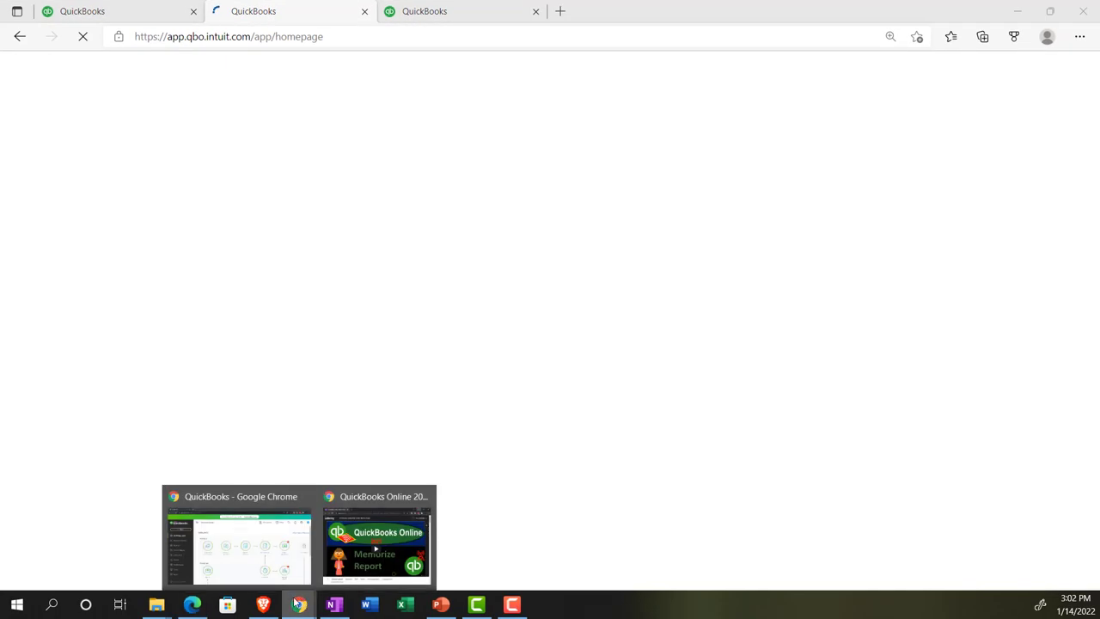
{"action": "left_click", "coordinate": [267, 568]}
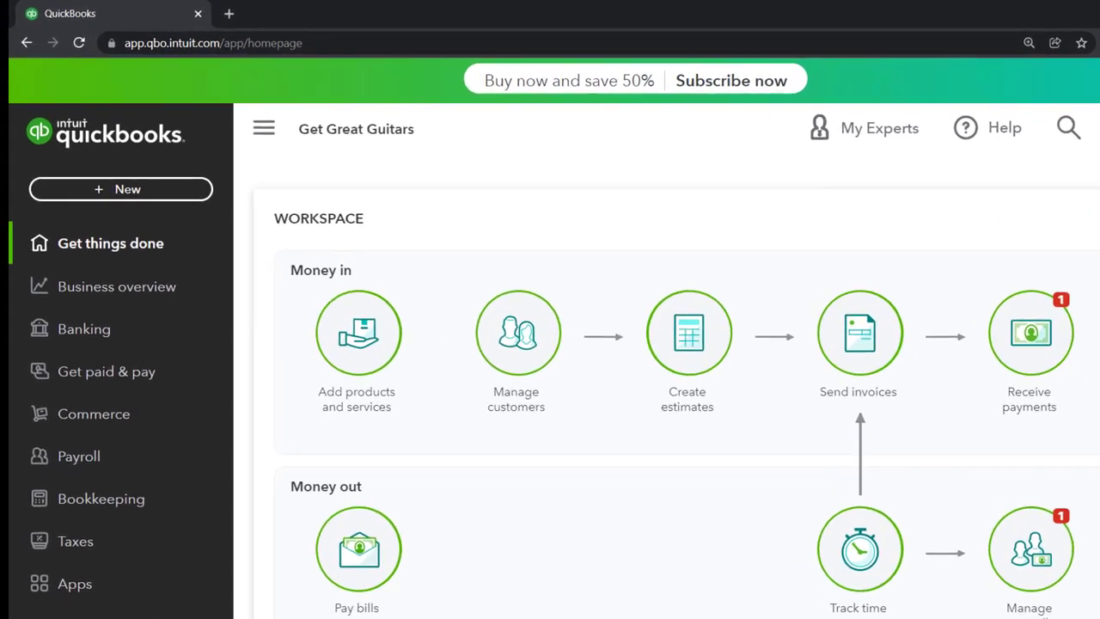
{"action": "left_click", "coordinate": [146, 412]}
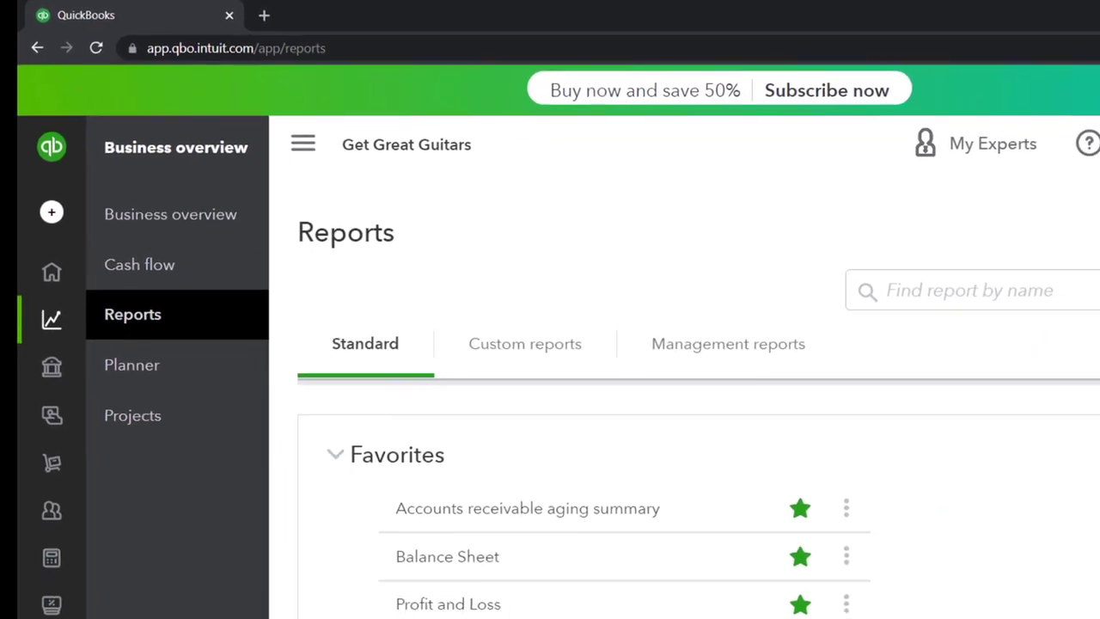
{"action": "left_click", "coordinate": [1081, 118]}
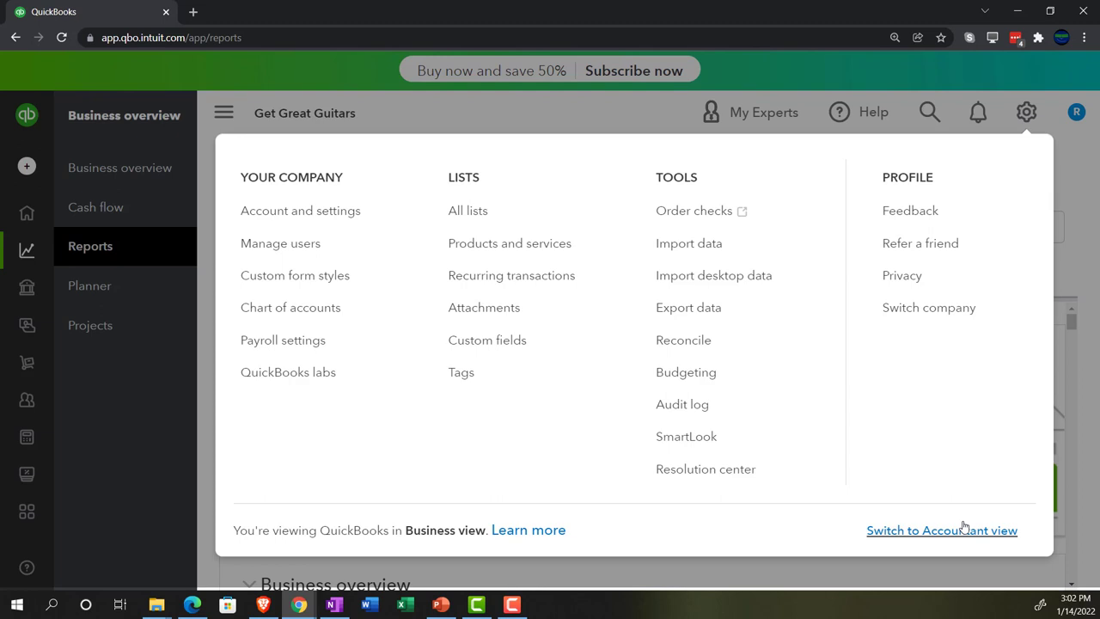
{"action": "left_click", "coordinate": [594, 118]}
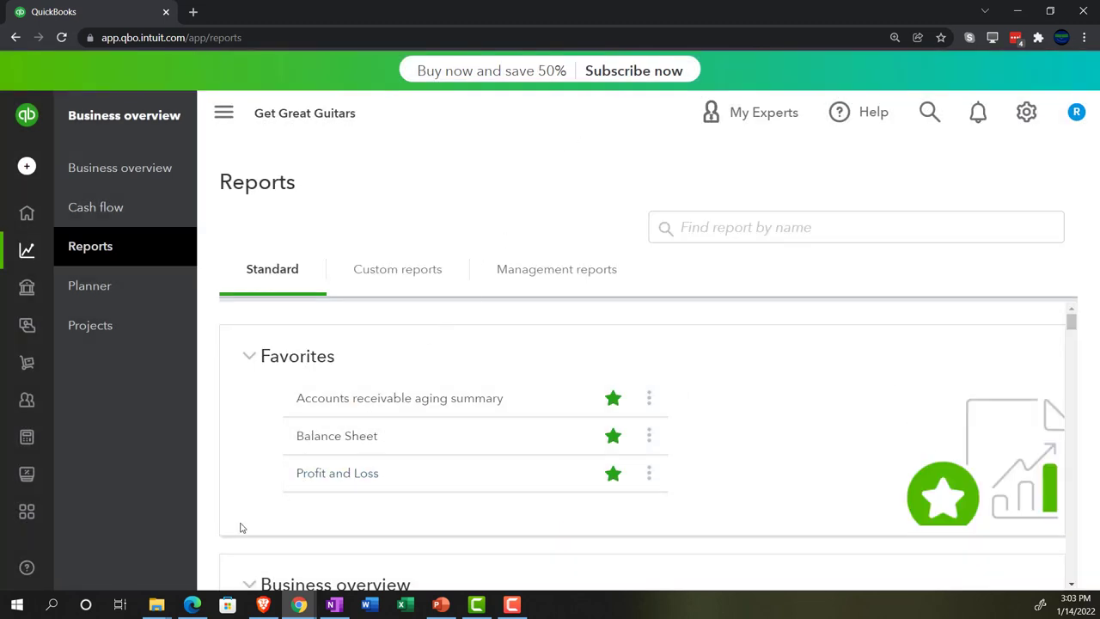
Step: Switch back to the sample company in Edge and open its Reports page with the navigation menu hidden
{"action": "left_click", "coordinate": [192, 604]}
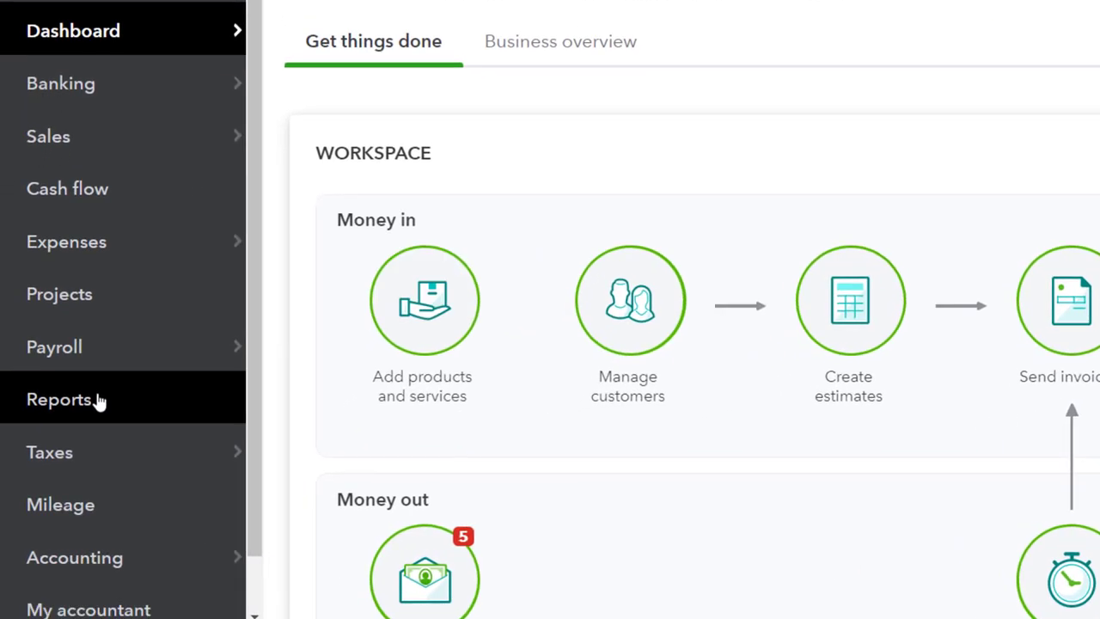
{"action": "left_click", "coordinate": [99, 401]}
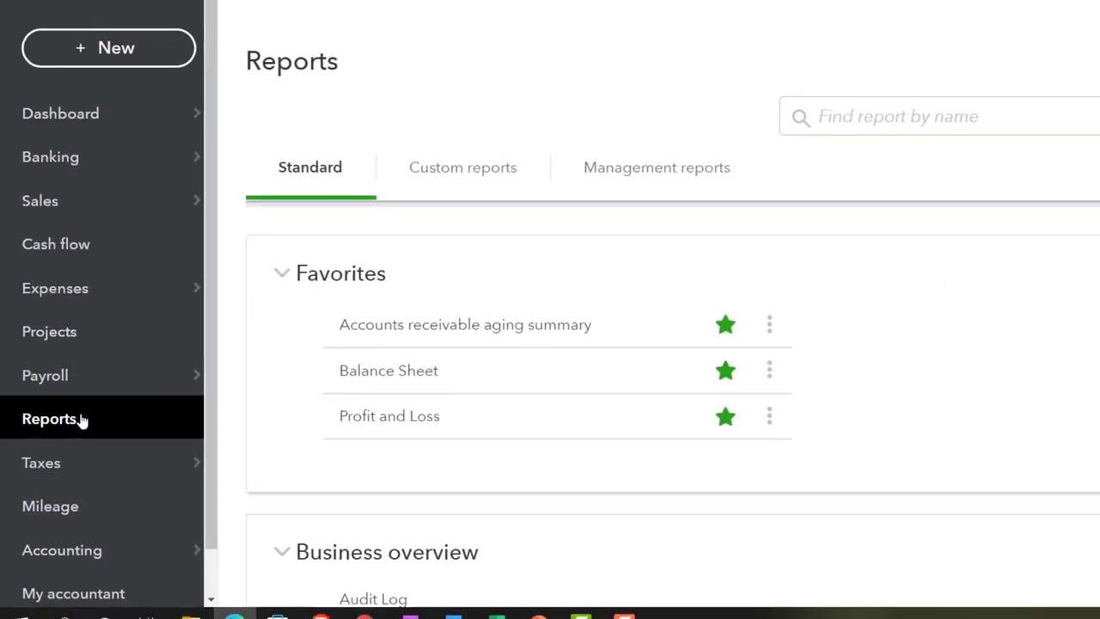
{"action": "left_click", "coordinate": [207, 74]}
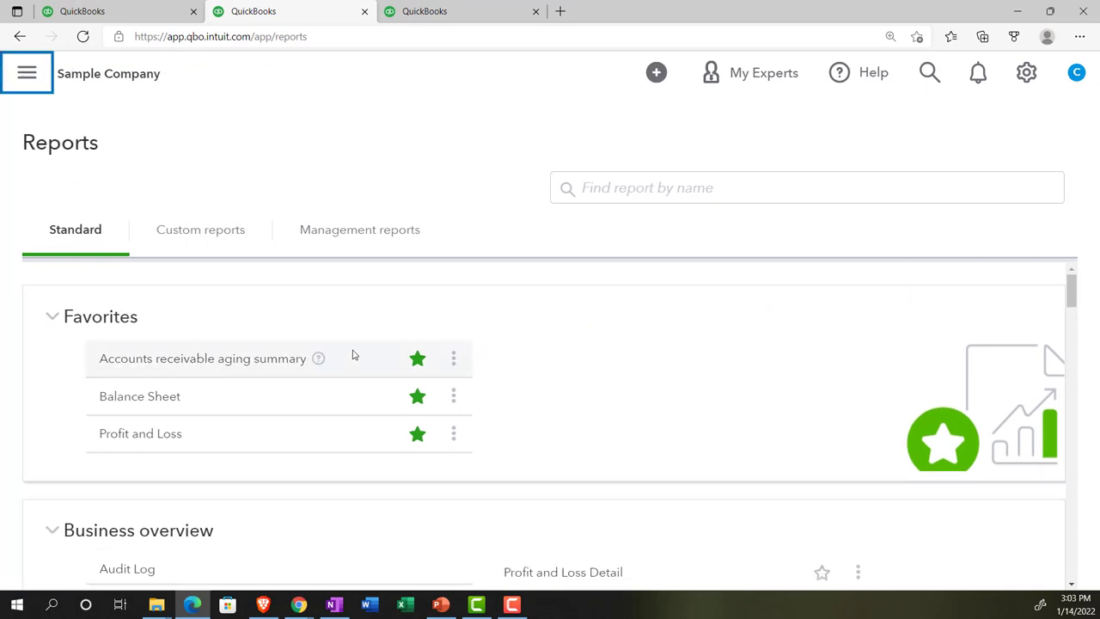
Step: Open the Balance Sheet Summary report from the Business overview group
{"action": "scroll", "coordinate": [352, 355], "scroll_direction": "down", "scroll_amount": 3}
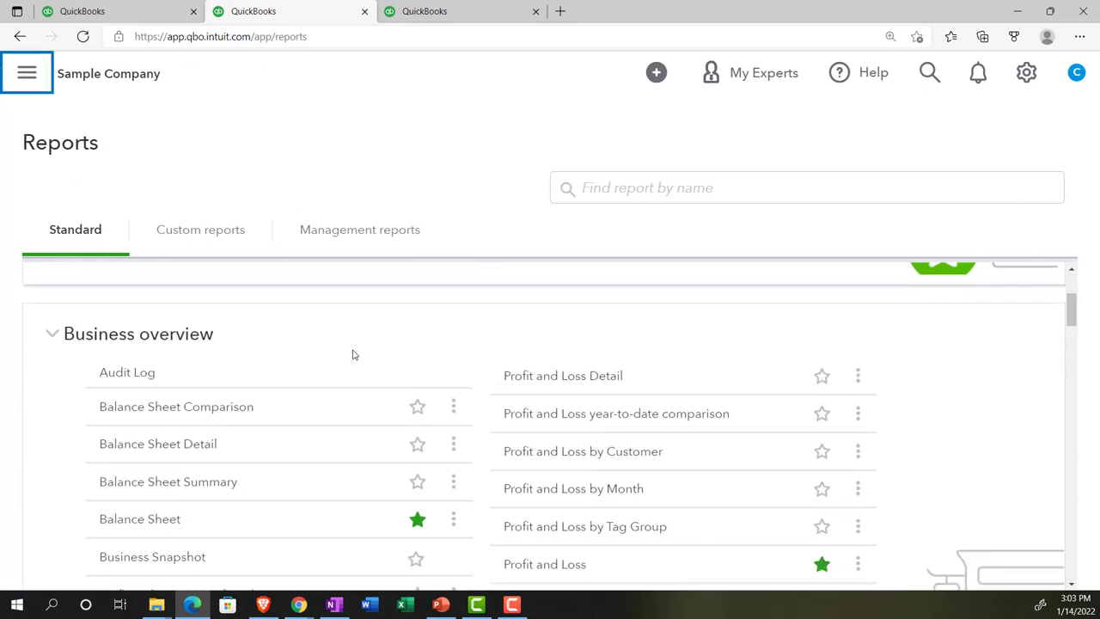
{"action": "scroll", "coordinate": [353, 355], "scroll_direction": "down", "scroll_amount": 1}
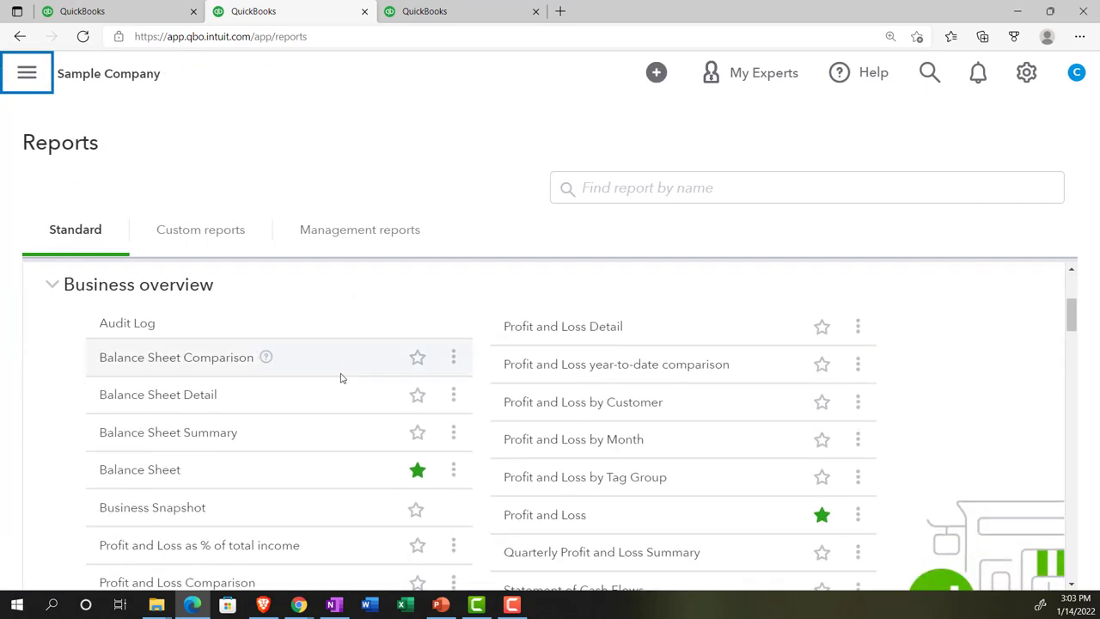
{"action": "left_click", "coordinate": [211, 440]}
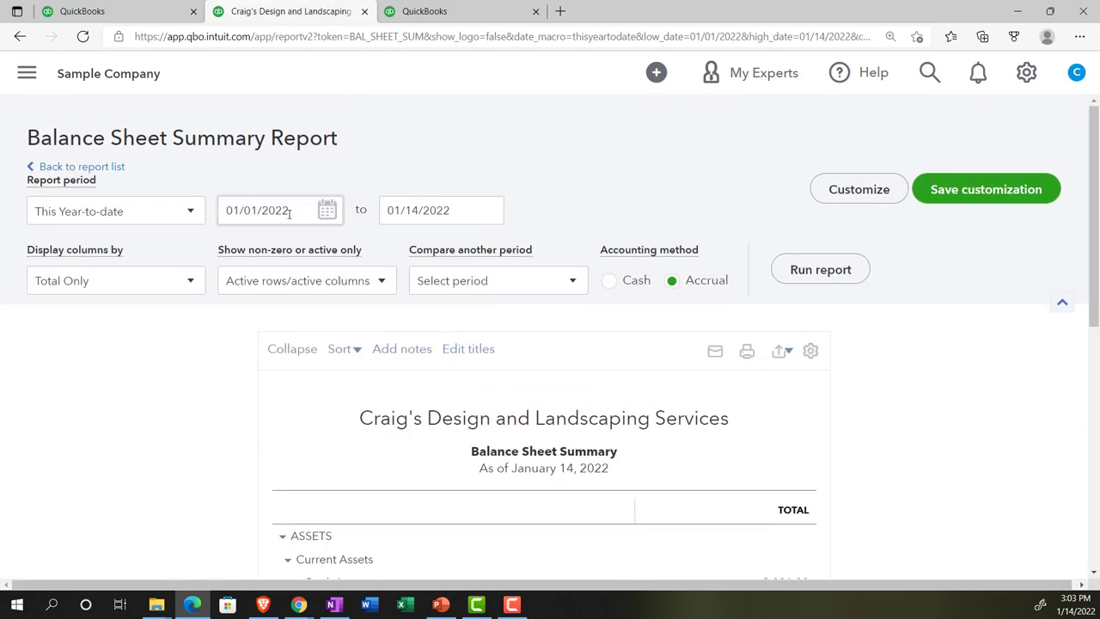
Step: Set the Balance Sheet Summary period to 01/01/2021 through 12/31/2021 and run the report
{"action": "type", "text": "01/01/2021"}
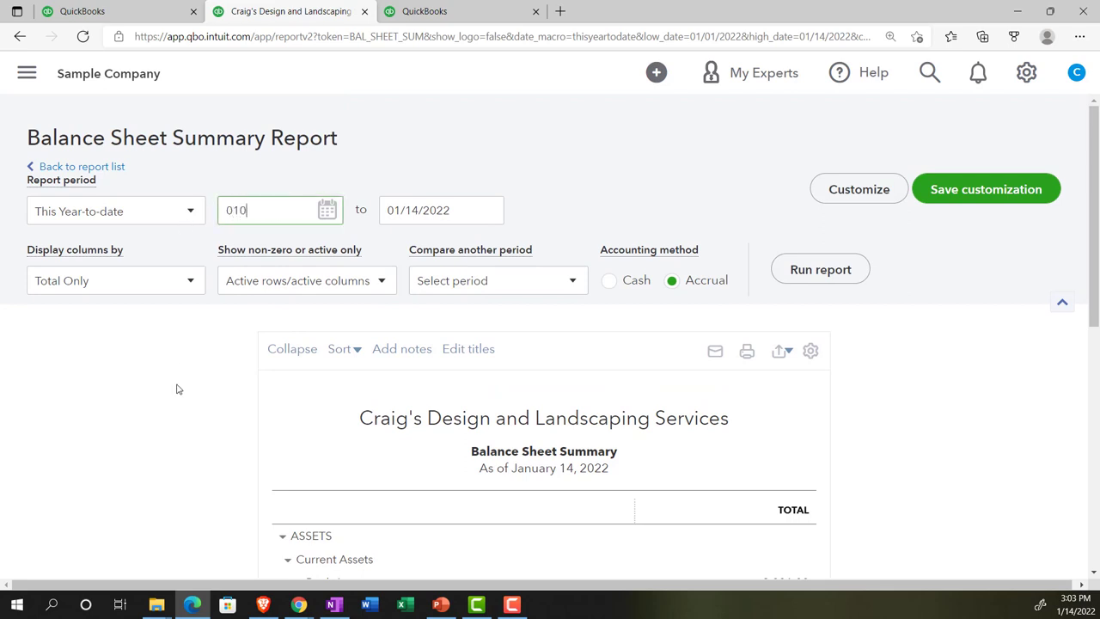
{"action": "key", "text": "Tab"}
{"action": "type", "text": "12/31/2021"}
{"action": "key", "text": "Tab"}
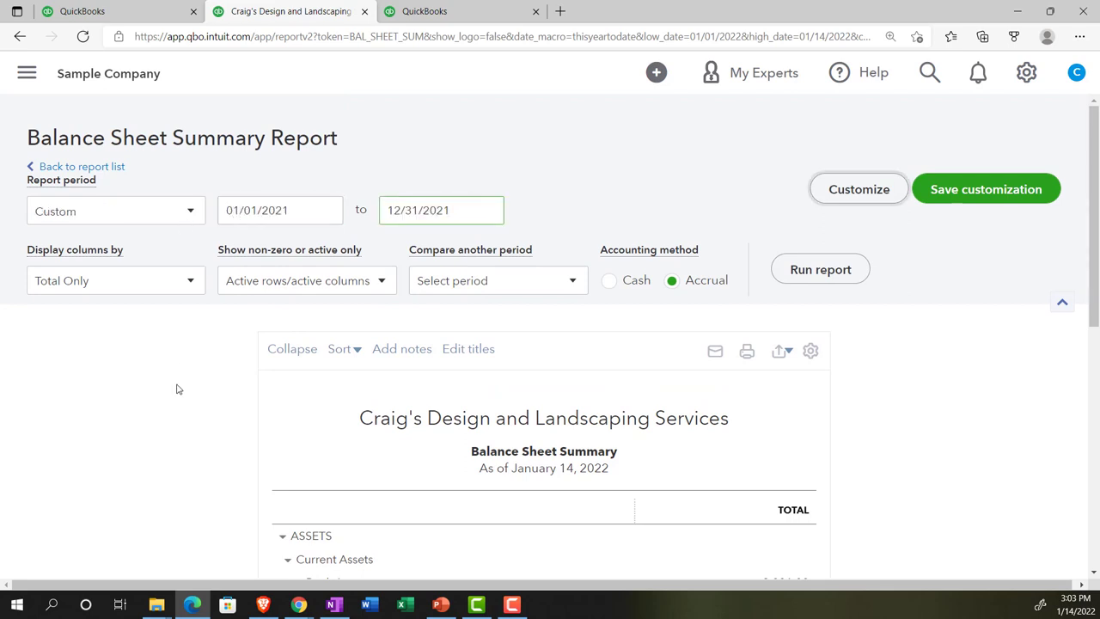
{"action": "left_click", "coordinate": [829, 272]}
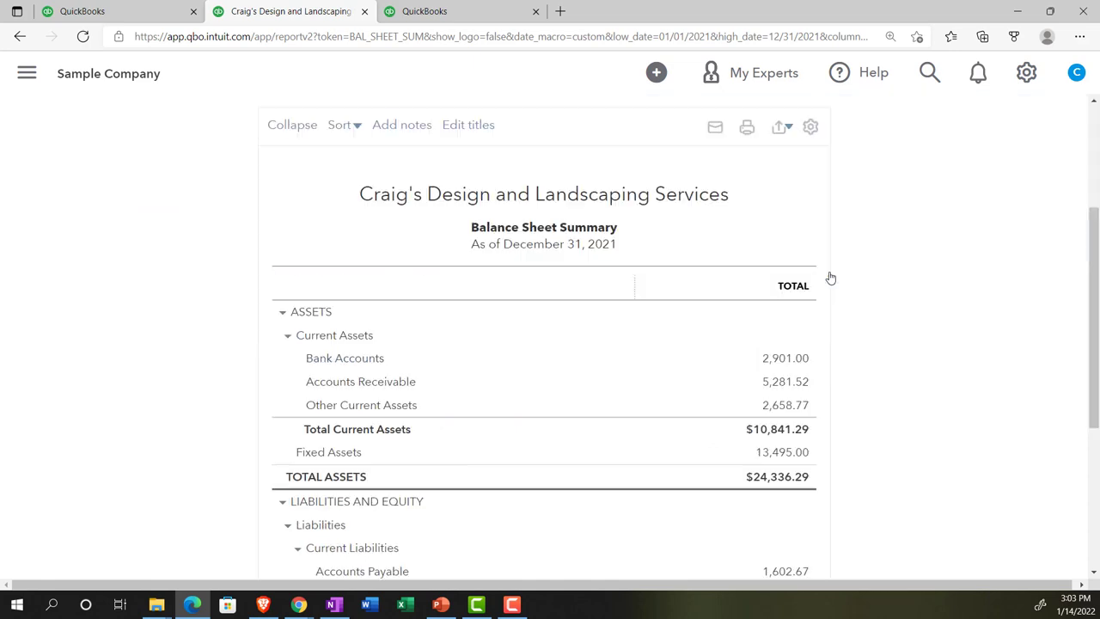
Step: In the third browser tab, open the Balance Sheet report from the favorite reports and hide the navigation menu
{"action": "left_click", "coordinate": [465, 11]}
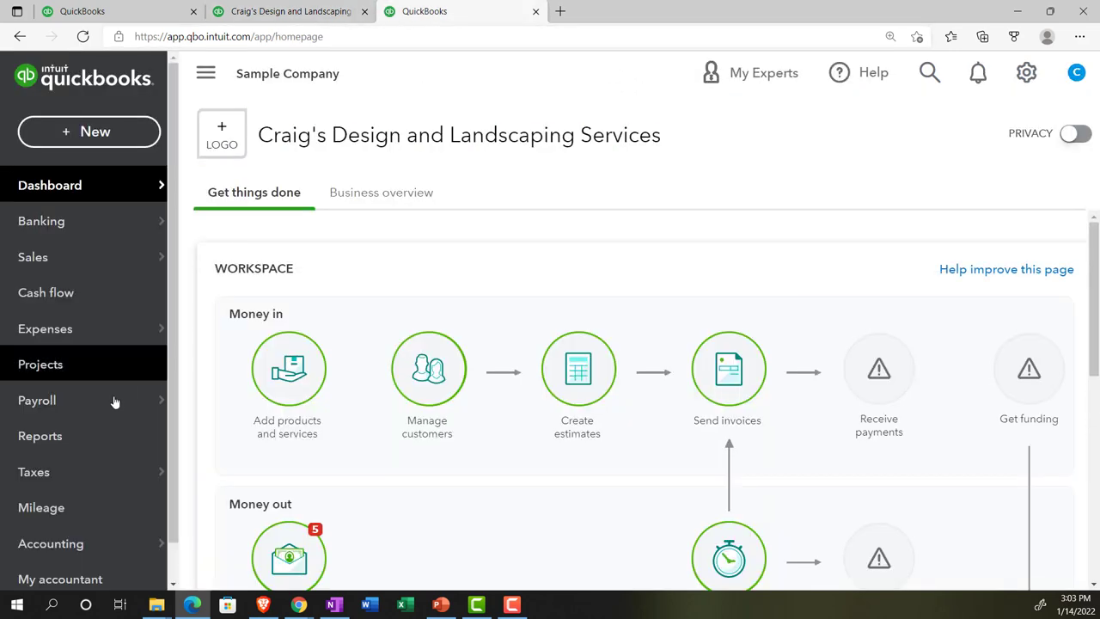
{"action": "left_click", "coordinate": [66, 438]}
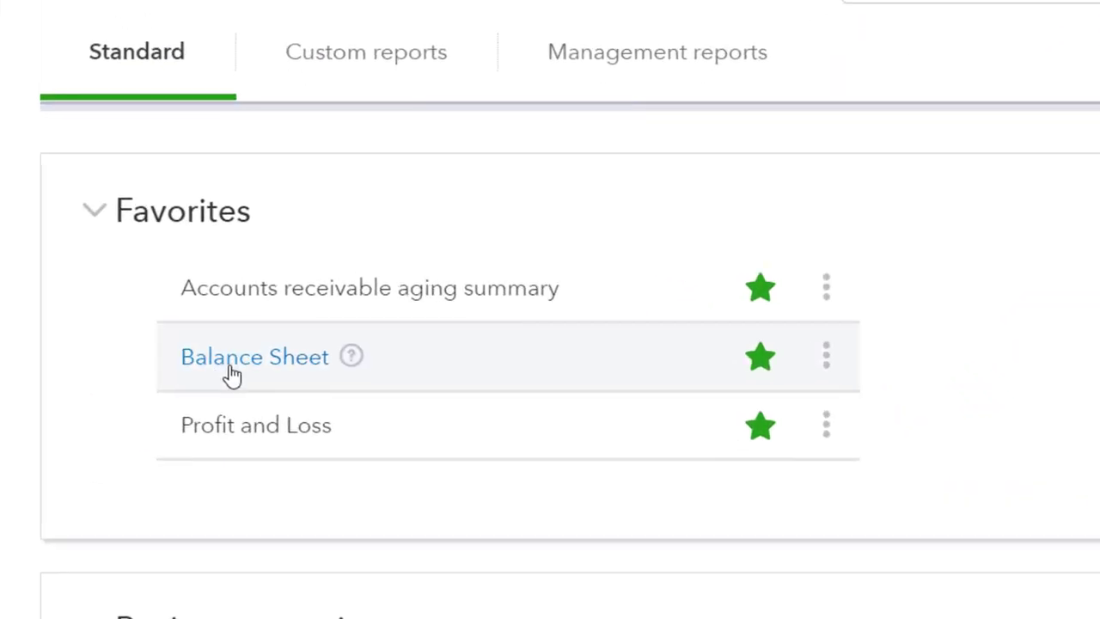
{"action": "left_click", "coordinate": [232, 376]}
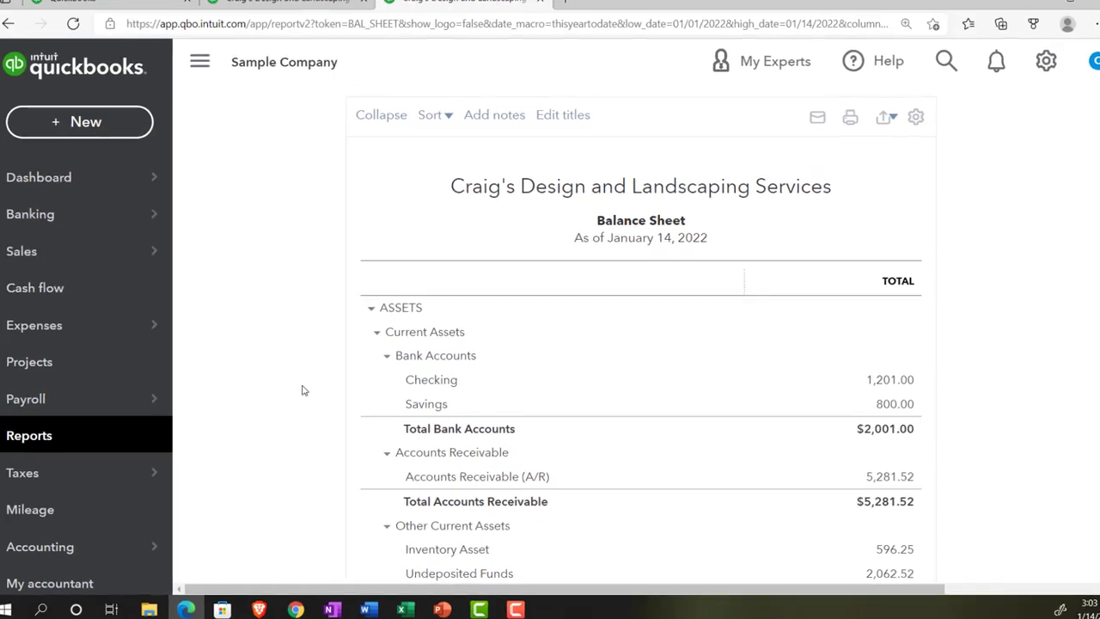
{"action": "left_click", "coordinate": [211, 76]}
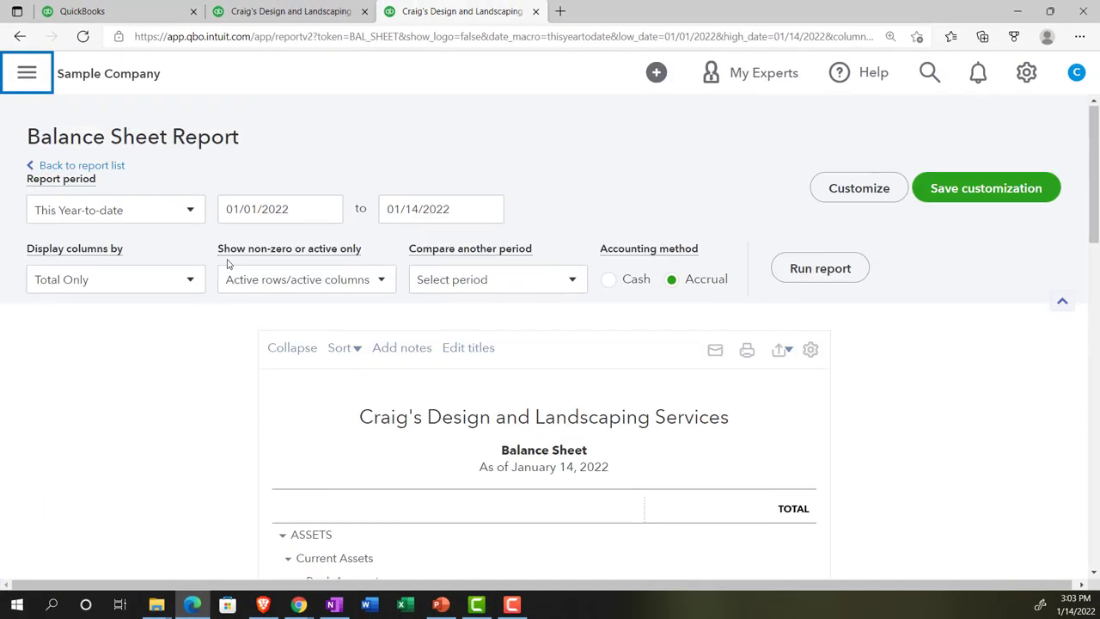
Step: Set the Balance Sheet period to 01/01/2021 through 12/31/2021 and run the report
{"action": "left_click", "coordinate": [314, 216]}
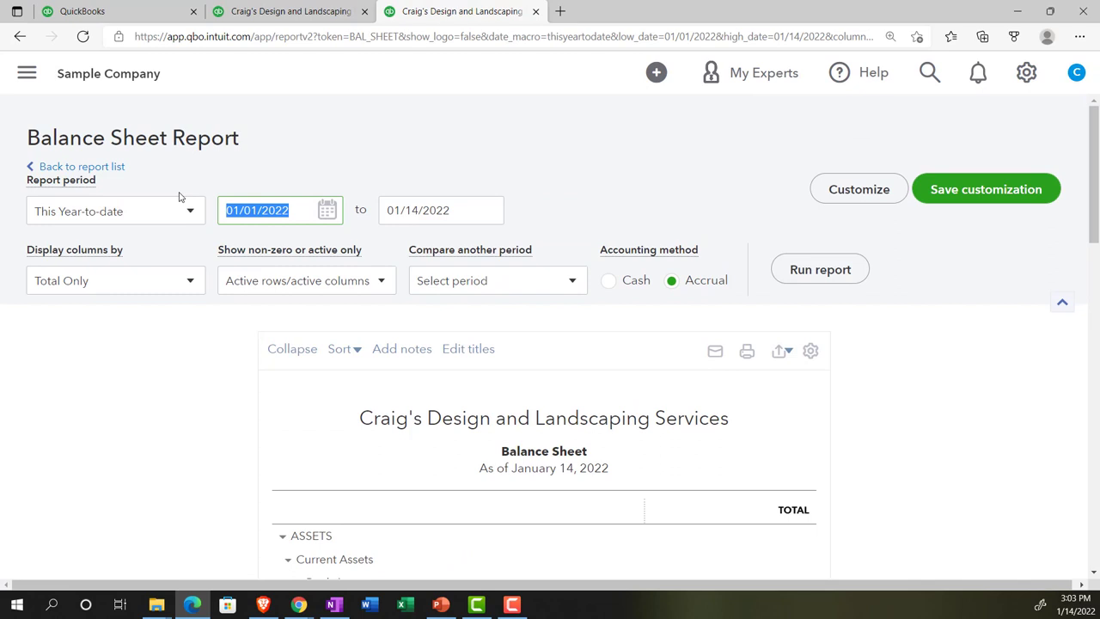
{"action": "type", "text": "010121"}
{"action": "key", "text": "Tab"}
{"action": "type", "text": "1"}
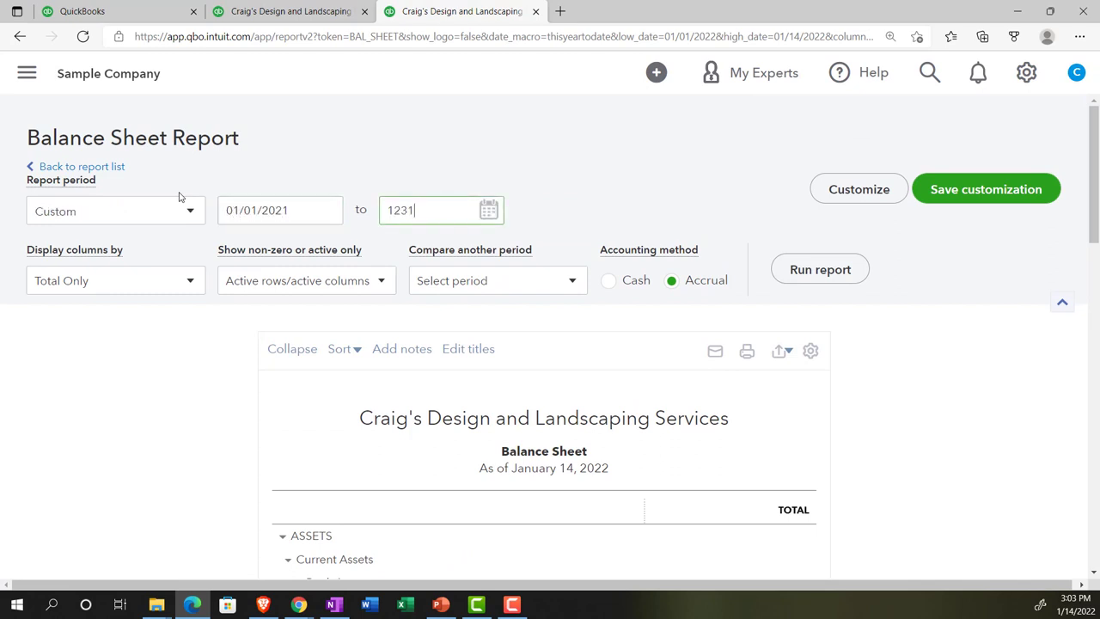
{"action": "type", "text": "2/31/2021"}
{"action": "key", "text": "Tab"}
{"action": "left_click", "coordinate": [791, 273]}
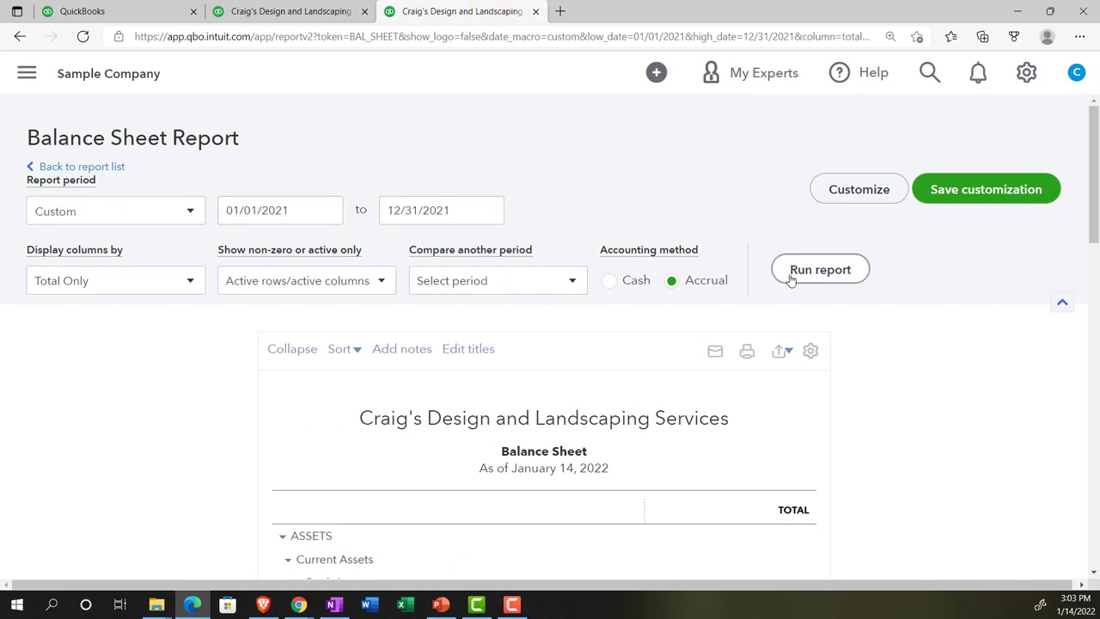
Step: Look over the Balance Sheet's asset section and return to the sample company's homepage in the first browser tab
{"action": "scroll", "coordinate": [791, 279], "scroll_direction": "down", "scroll_amount": 3}
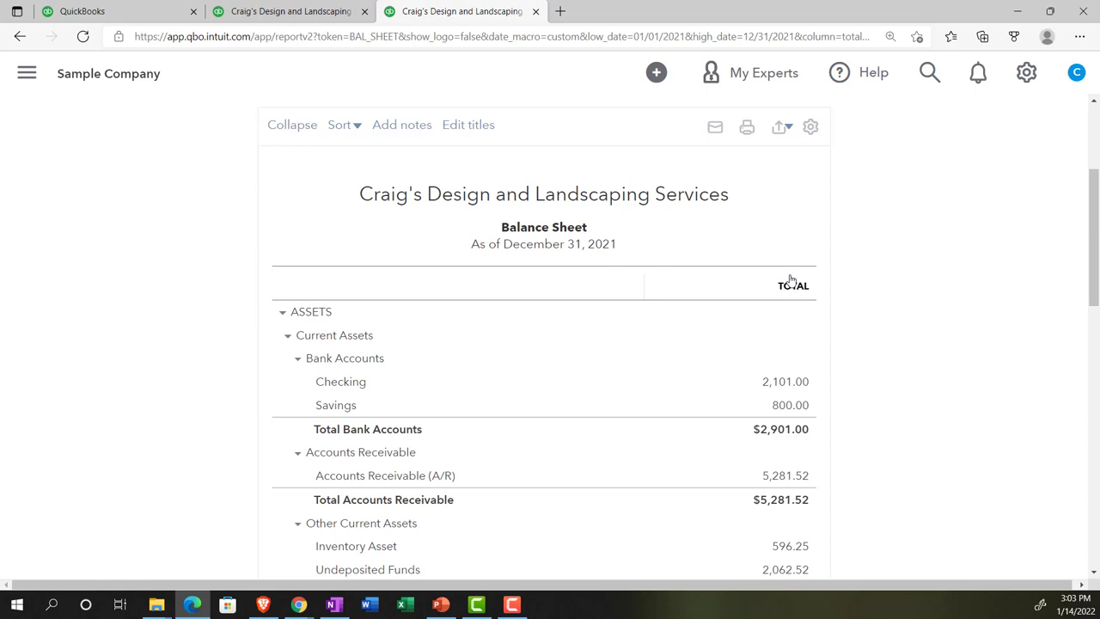
{"action": "scroll", "coordinate": [791, 279], "scroll_direction": "up", "scroll_amount": 3}
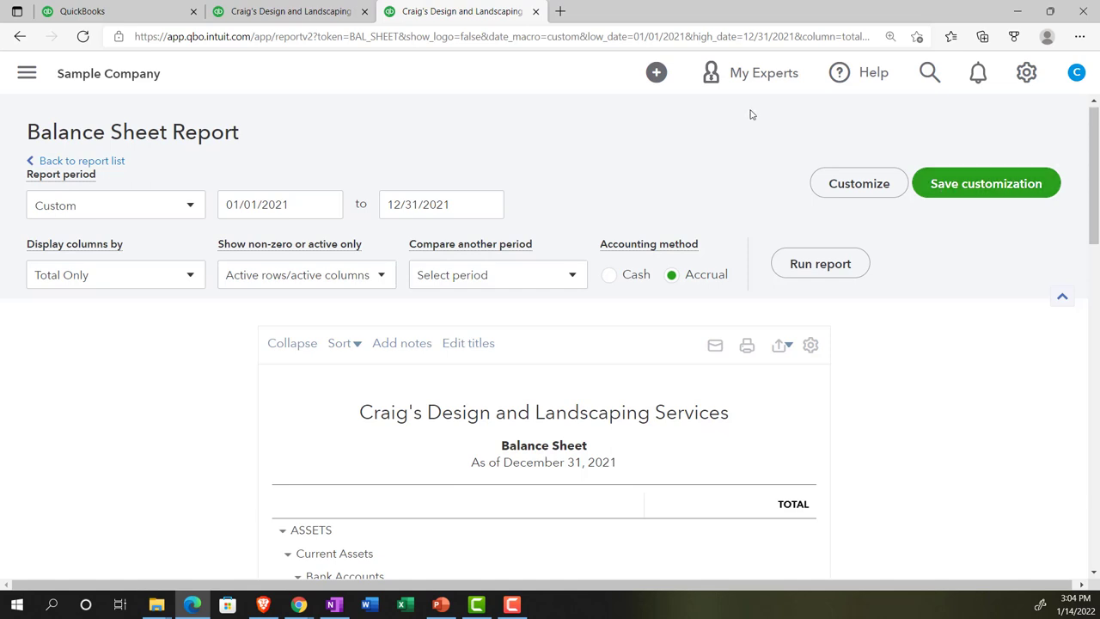
{"action": "left_click", "coordinate": [133, 14]}
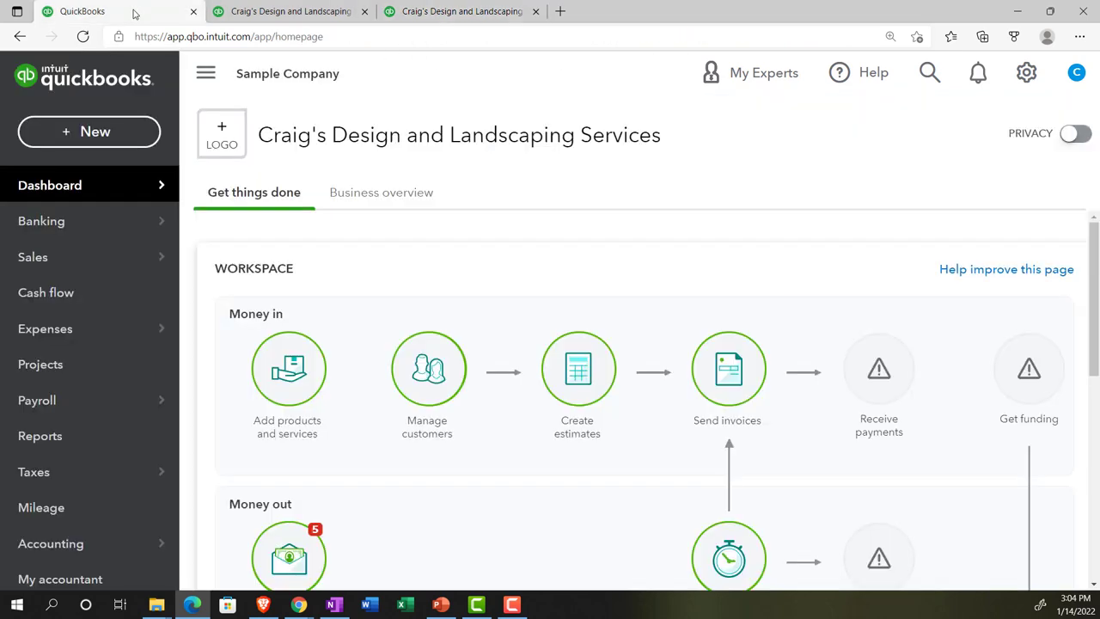
Step: Open the reports page and look through the custom reports and management reports lists
{"action": "left_click", "coordinate": [61, 449]}
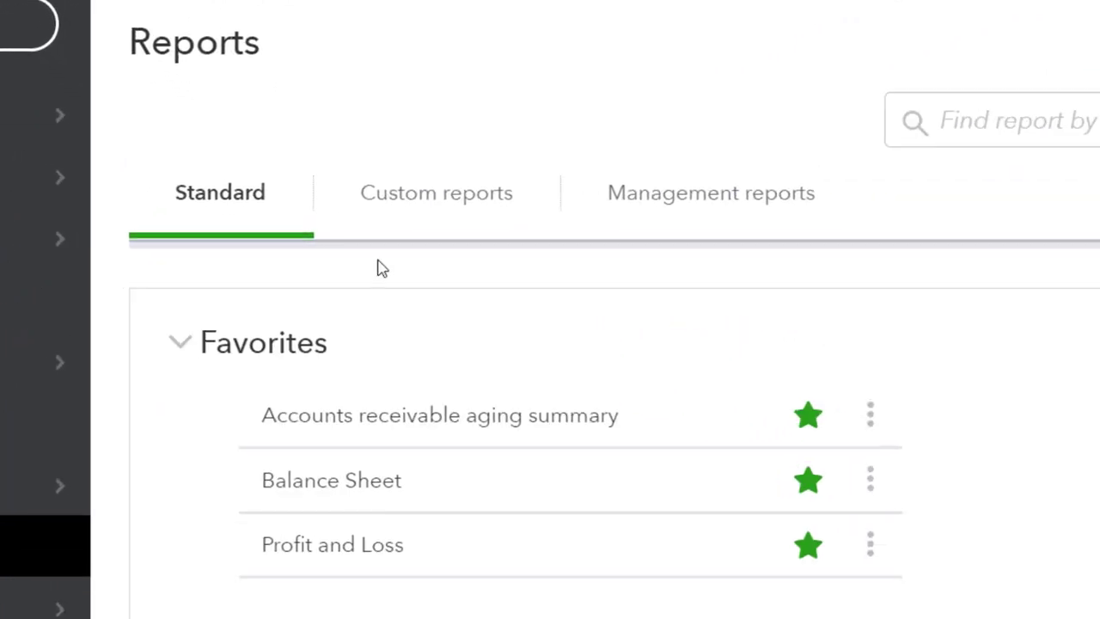
{"action": "left_click", "coordinate": [413, 215]}
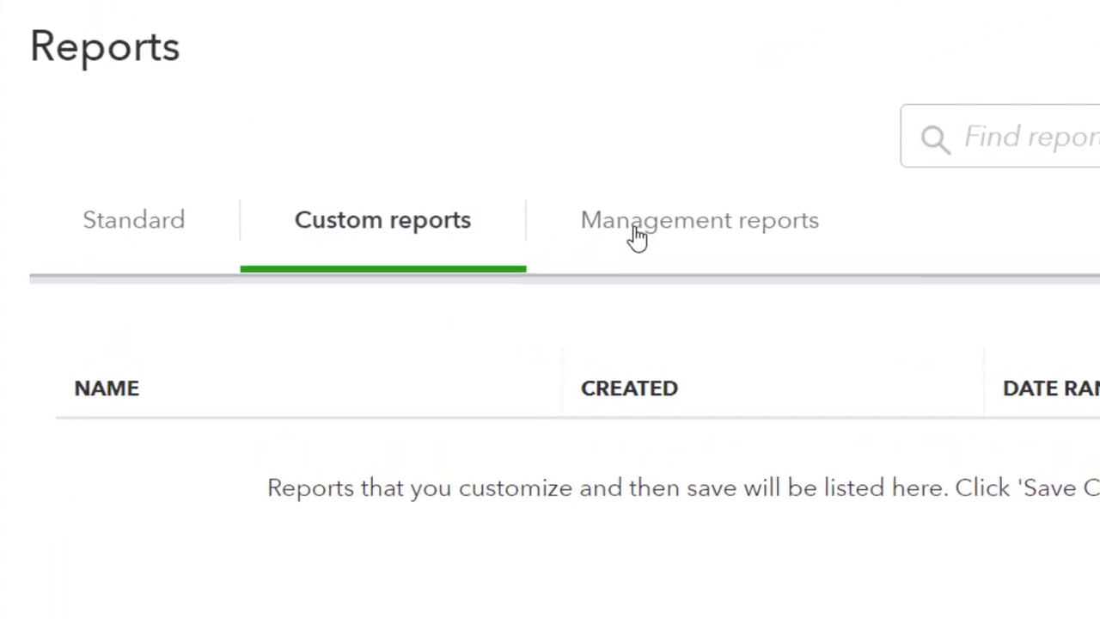
{"action": "left_click", "coordinate": [636, 237]}
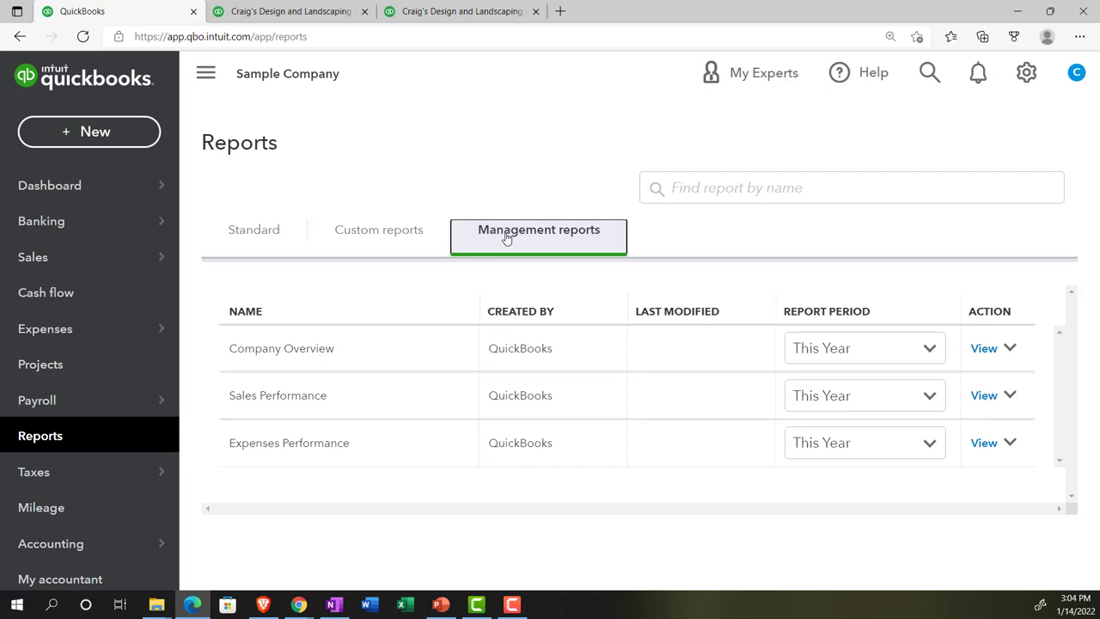
{"action": "left_click", "coordinate": [401, 235]}
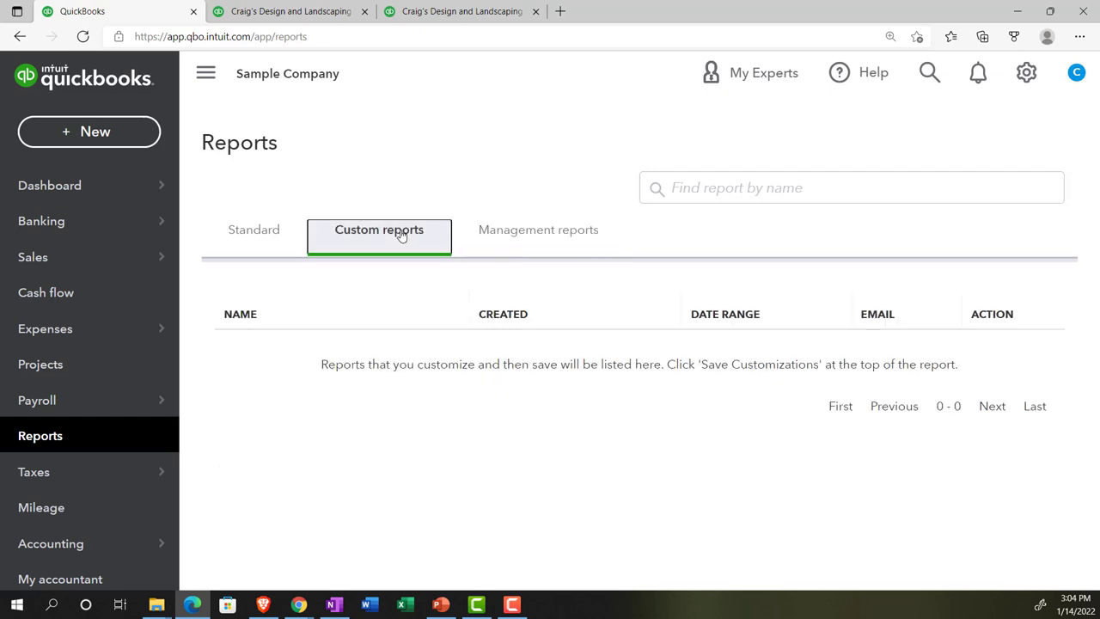
Step: Switch to the Balance Sheet Summary browser tab and look at its export options without exporting
{"action": "left_click", "coordinate": [322, 16]}
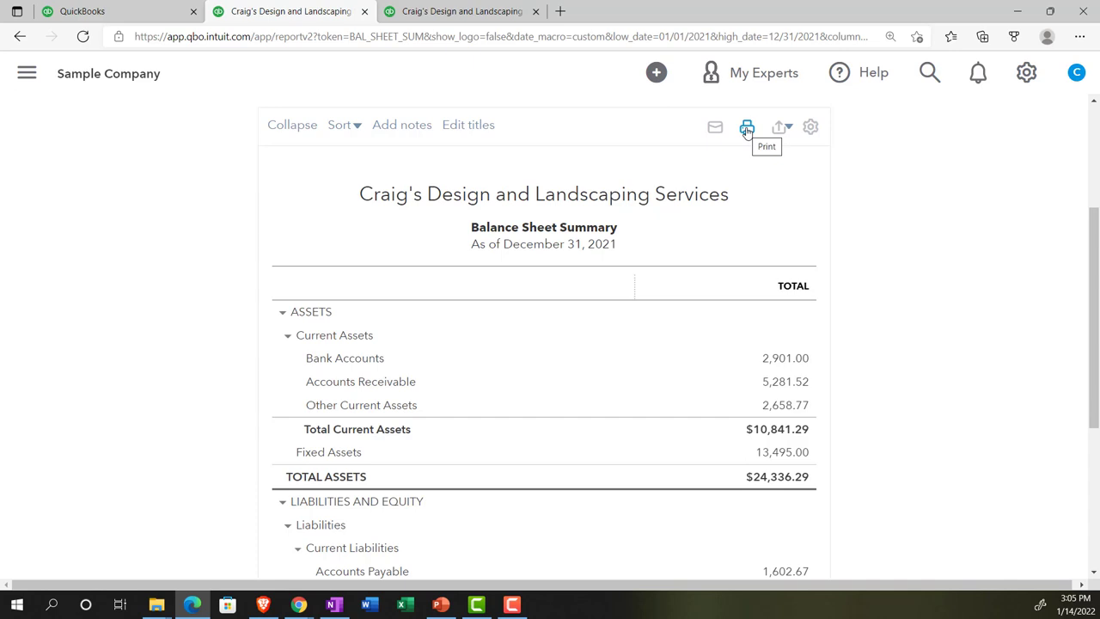
{"action": "left_click", "coordinate": [792, 130]}
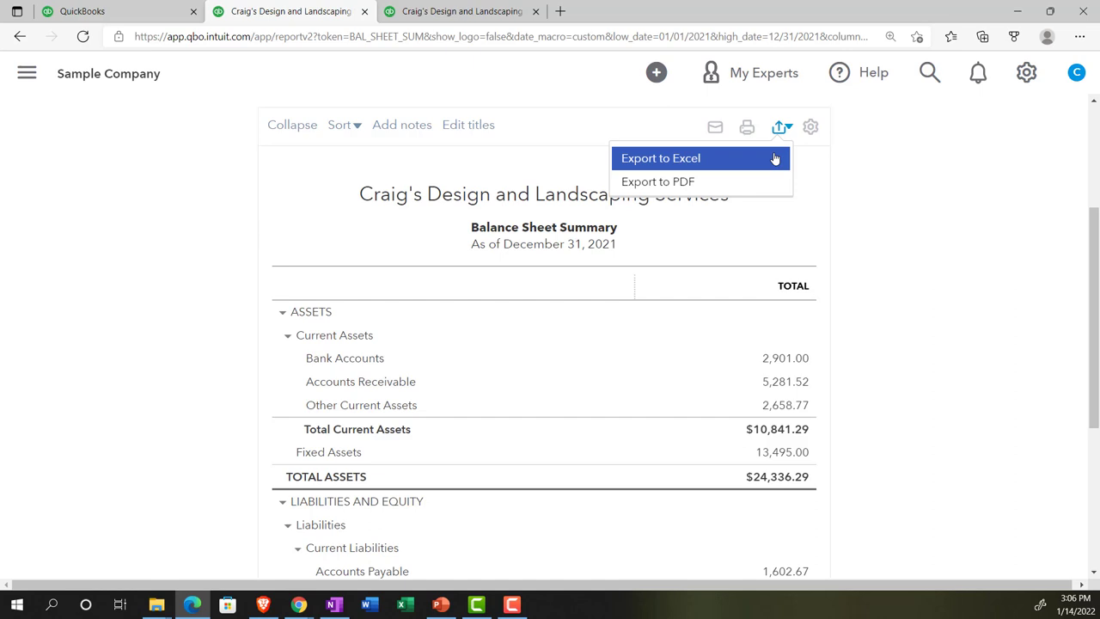
{"action": "left_click", "coordinate": [864, 176]}
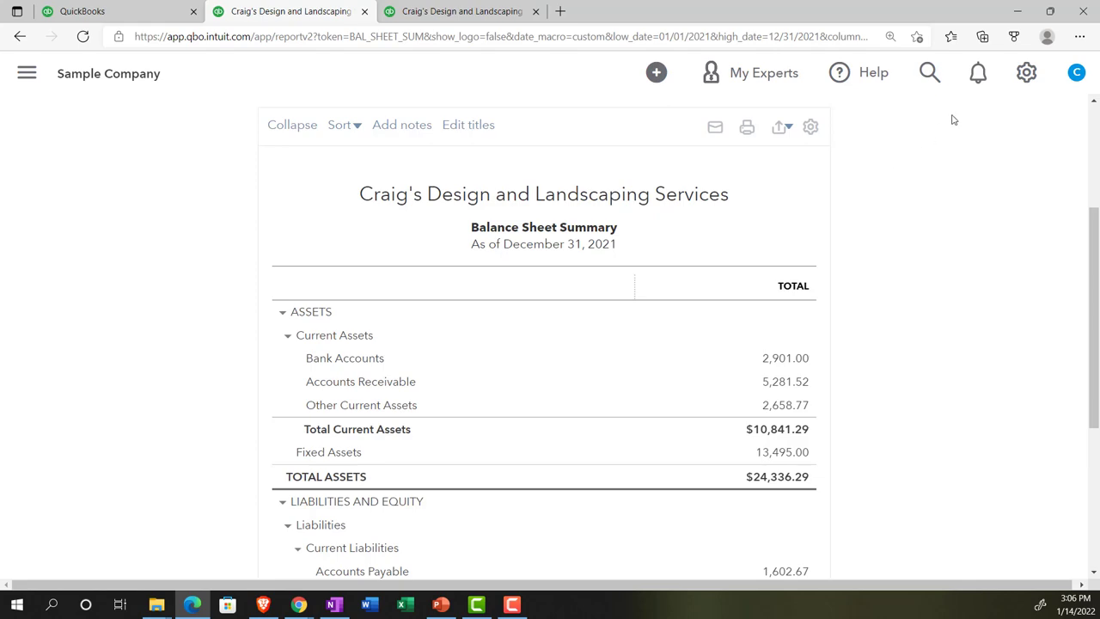
Step: Minimize the browser and open the Navigation Section folder inside the QuickBooks Online desktop folder
{"action": "left_click", "coordinate": [1016, 16]}
{"action": "left_click", "coordinate": [1014, 14]}
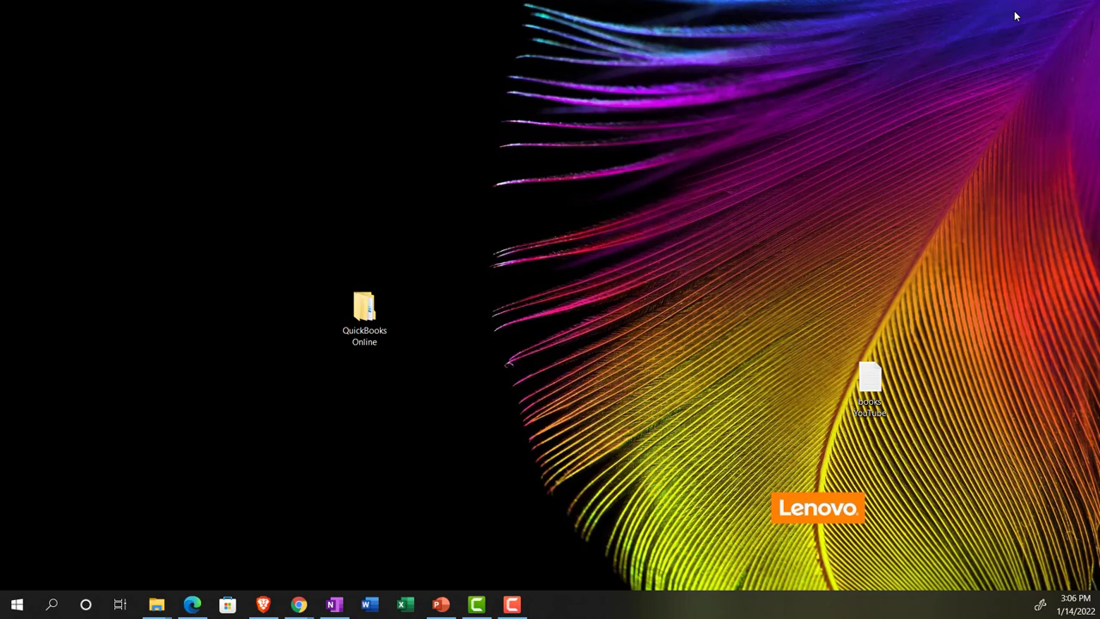
{"action": "double_click", "coordinate": [379, 319]}
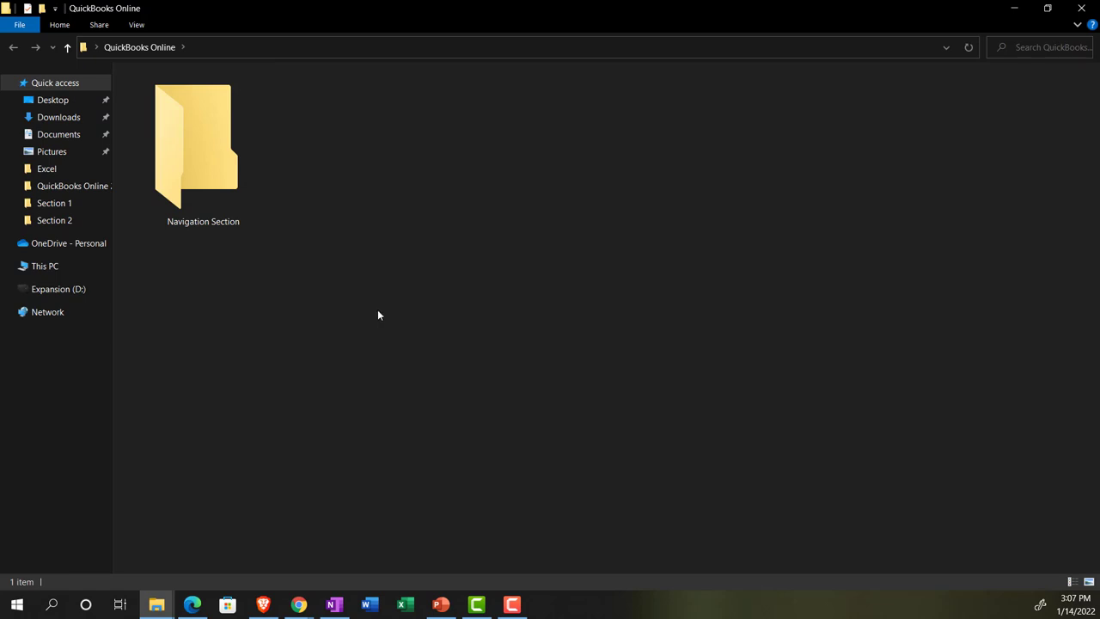
{"action": "double_click", "coordinate": [233, 177]}
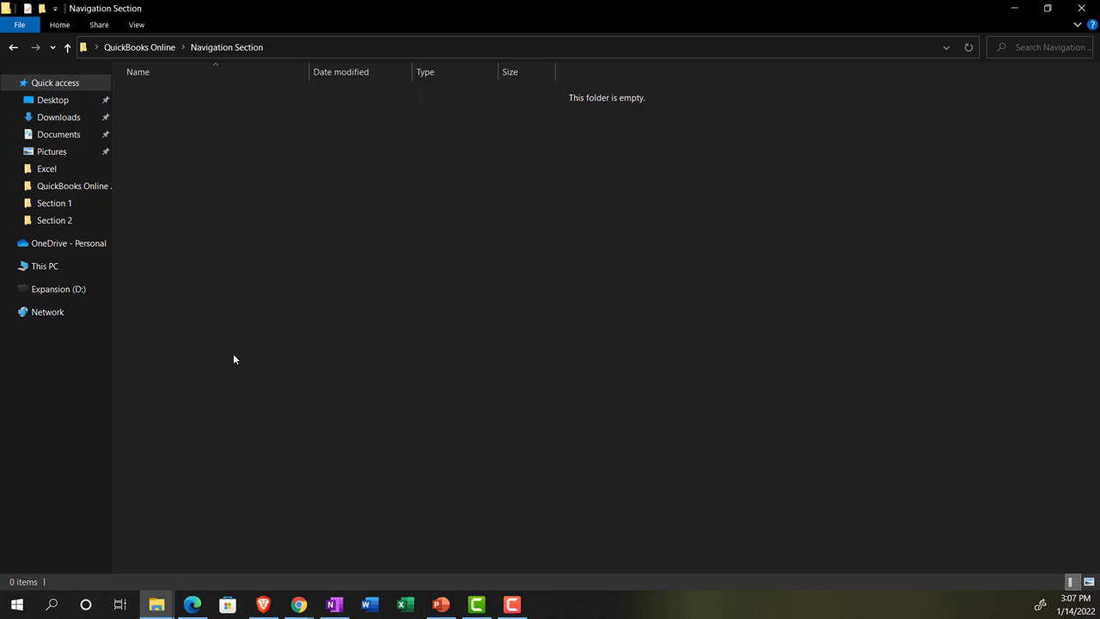
Step: Return to the browser, search the web for "Cute pdf printer" in a new tab, and open the CutePDF Writer product page
{"action": "left_click", "coordinate": [191, 604]}
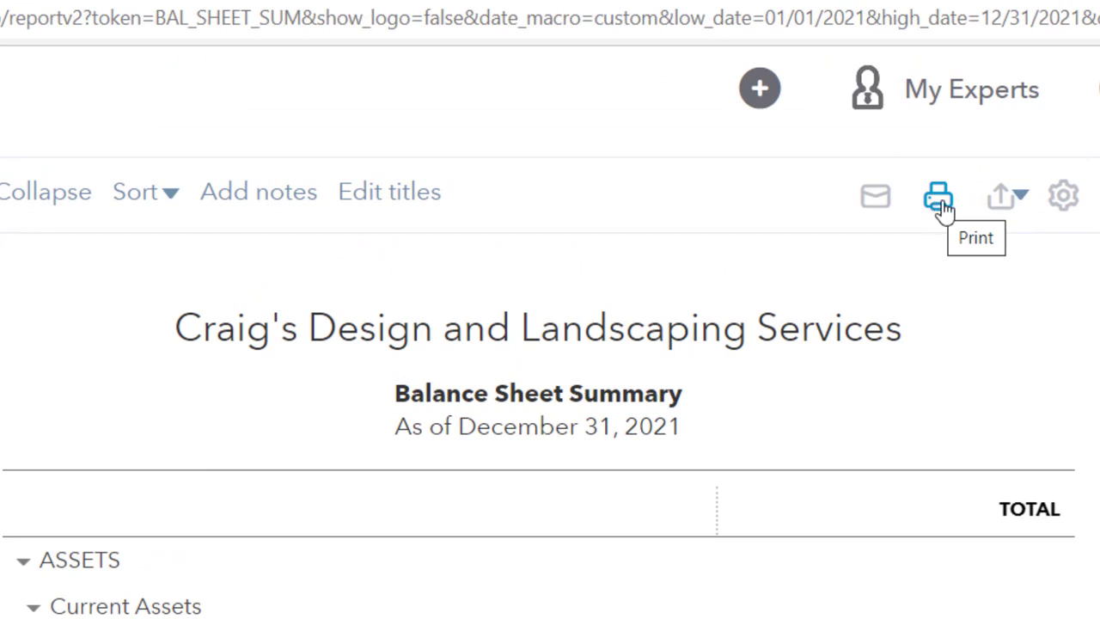
{"action": "left_click", "coordinate": [1023, 202]}
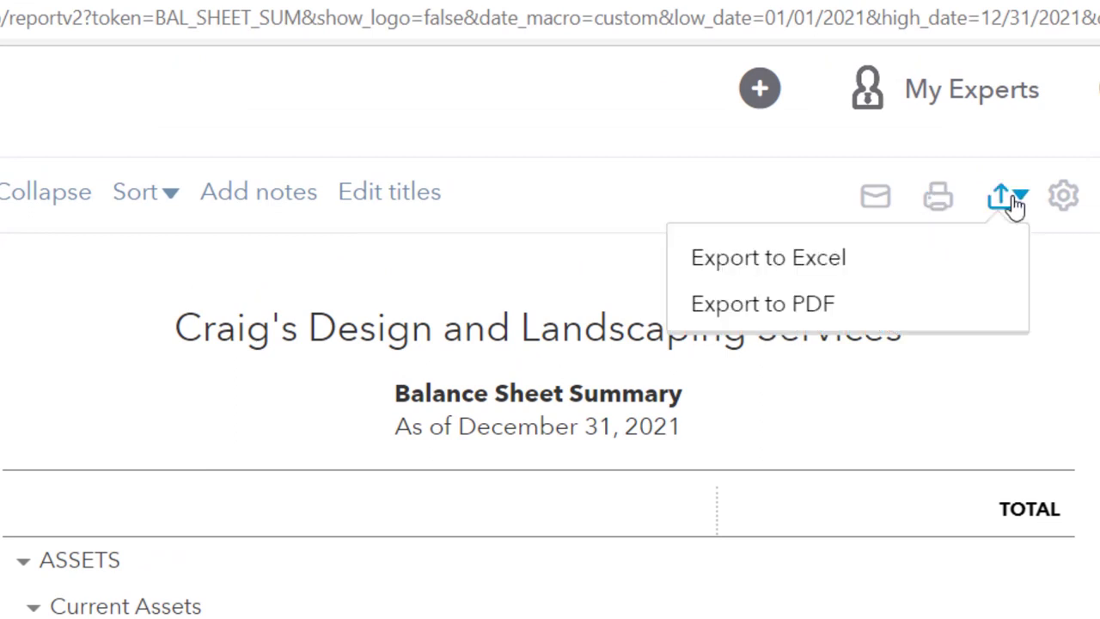
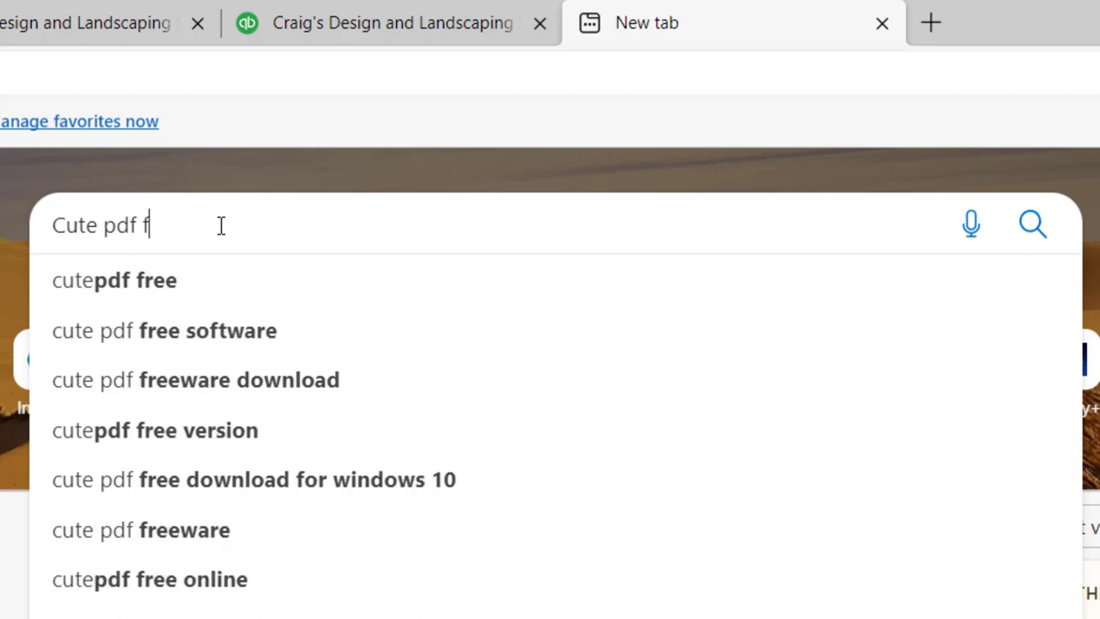
{"action": "key", "text": "BackSpace"}
{"action": "type", "text": "printer"}
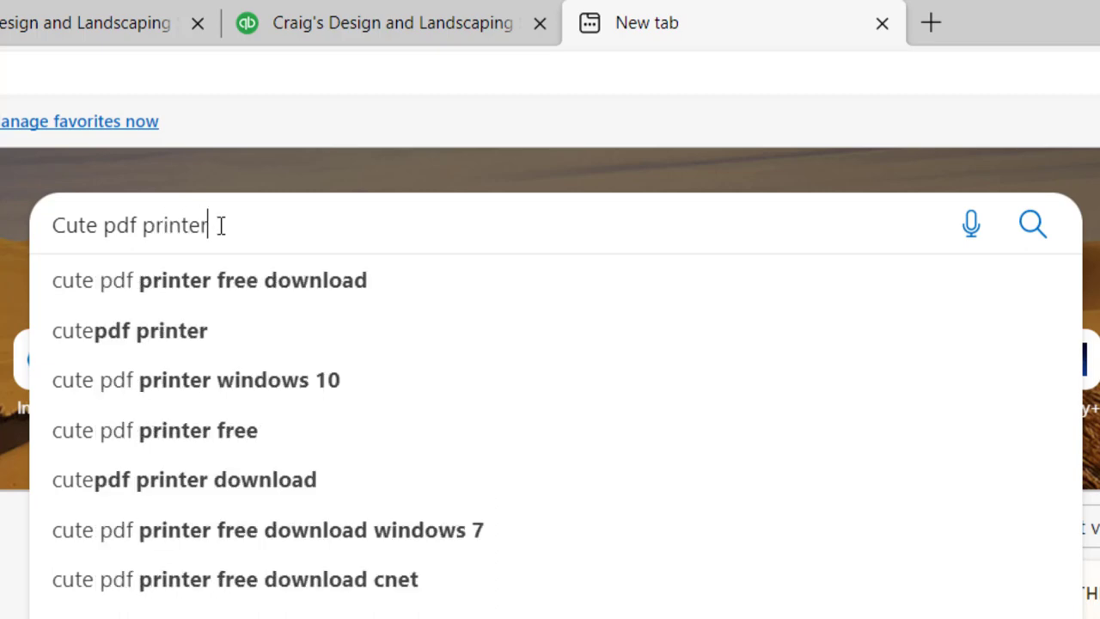
{"action": "key", "text": "Return"}
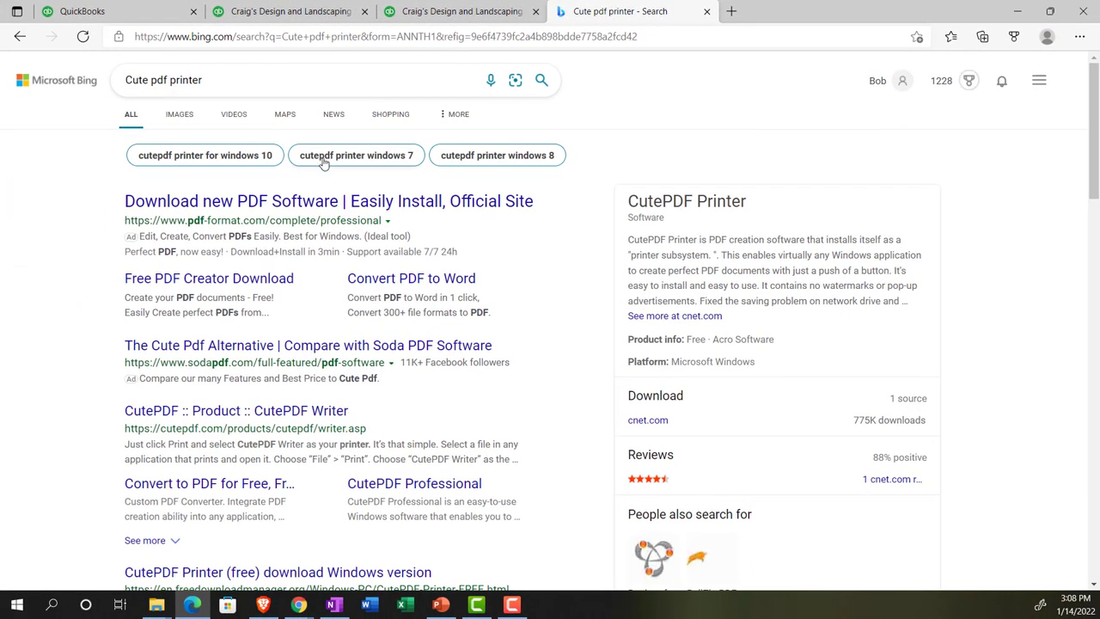
{"action": "left_click", "coordinate": [288, 205]}
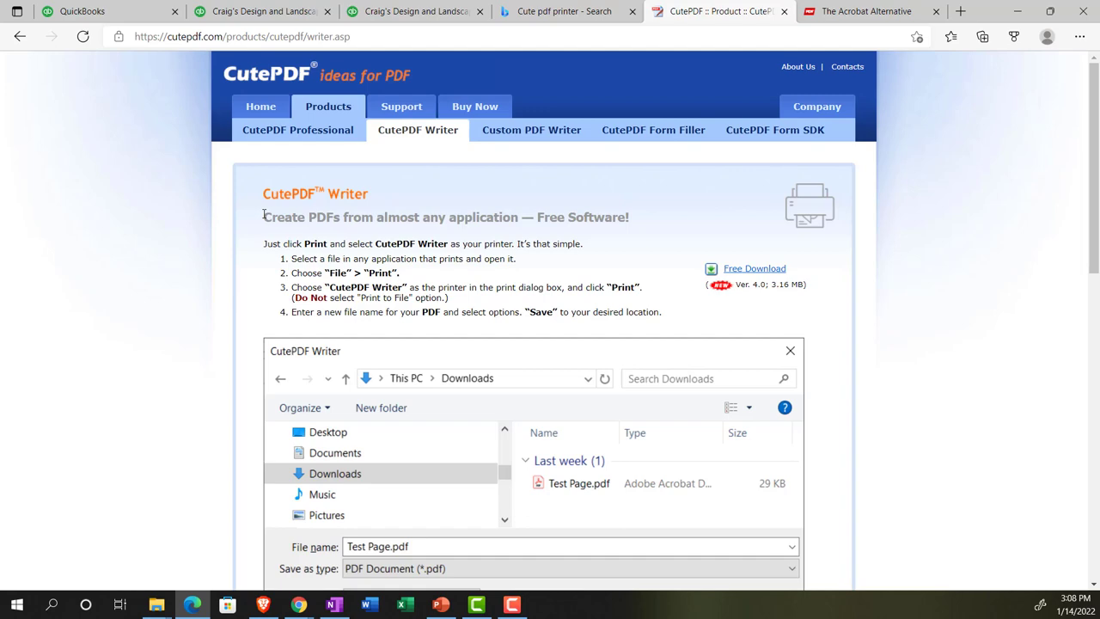
Step: Close the search results and Acrobat Alternative browser tabs, and move the CutePDF tab to the first position
{"action": "left_click", "coordinate": [610, 10]}
{"action": "left_click", "coordinate": [631, 11]}
{"action": "left_click", "coordinate": [687, 13]}
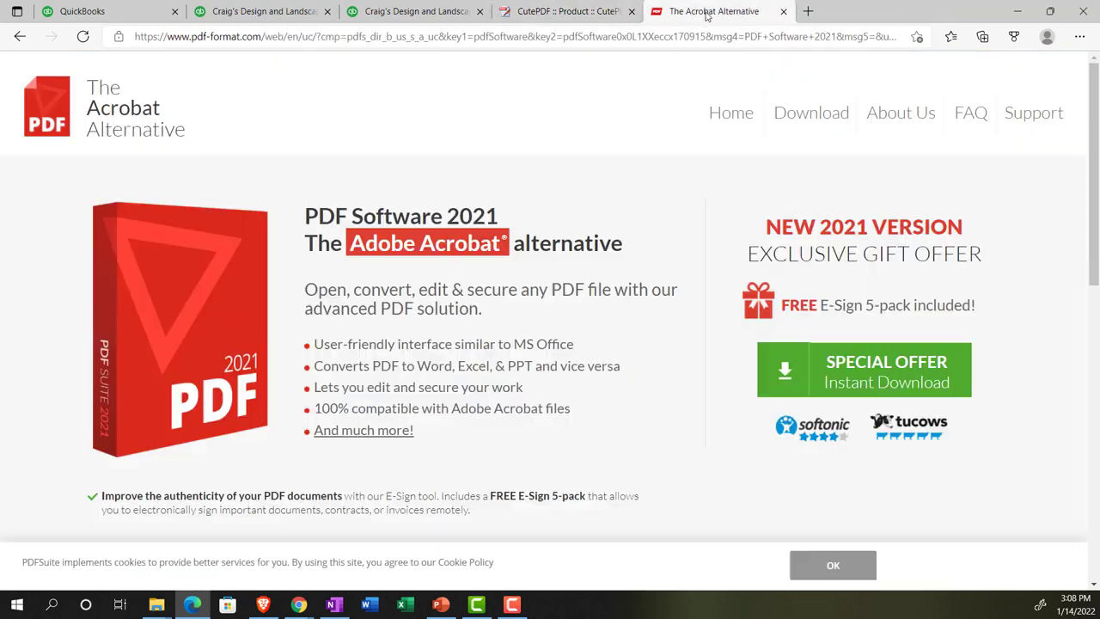
{"action": "left_click", "coordinate": [783, 12]}
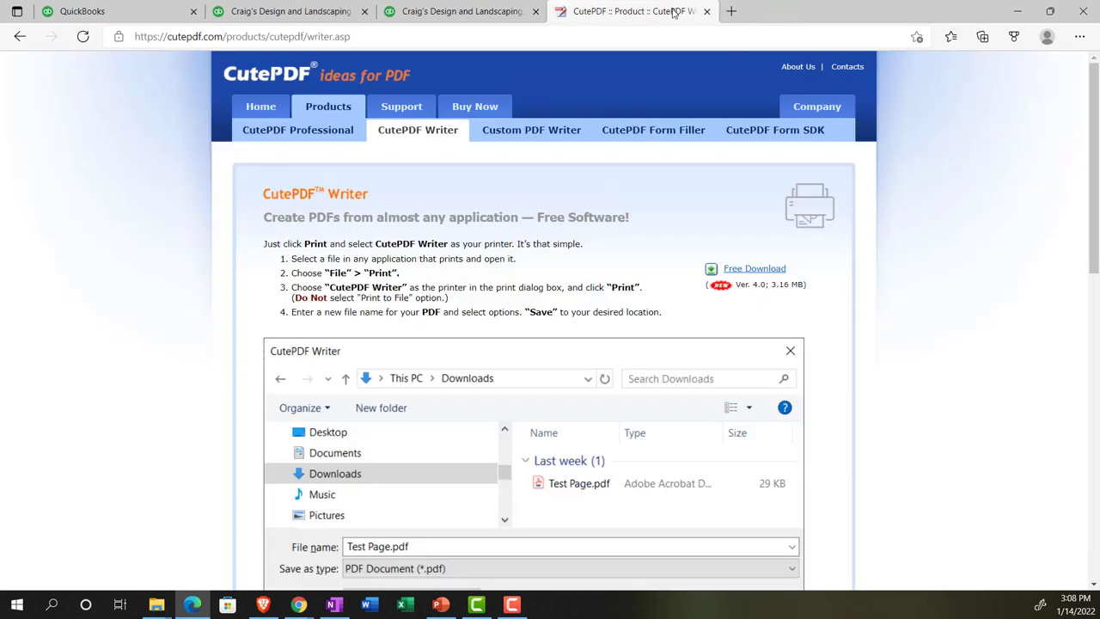
{"action": "left_click_drag", "start_coordinate": [673, 11], "coordinate": [188, 11]}
Step: Export the Balance Sheet Summary to PDF, review the portrait preview, and save it as a PDF file
{"action": "left_click", "coordinate": [610, 12]}
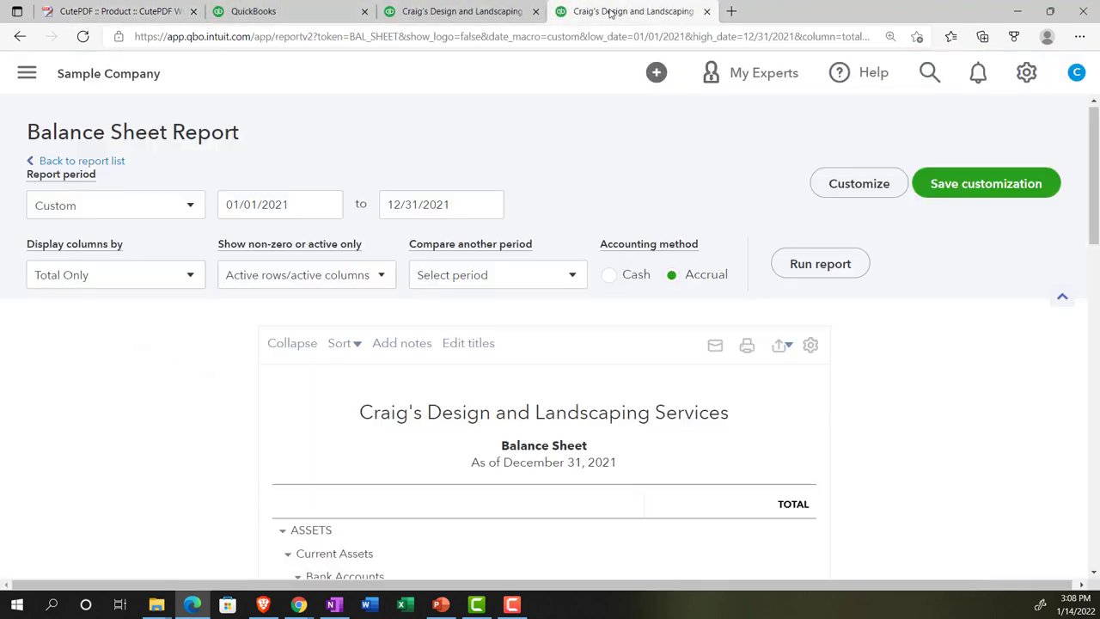
{"action": "left_click", "coordinate": [442, 13]}
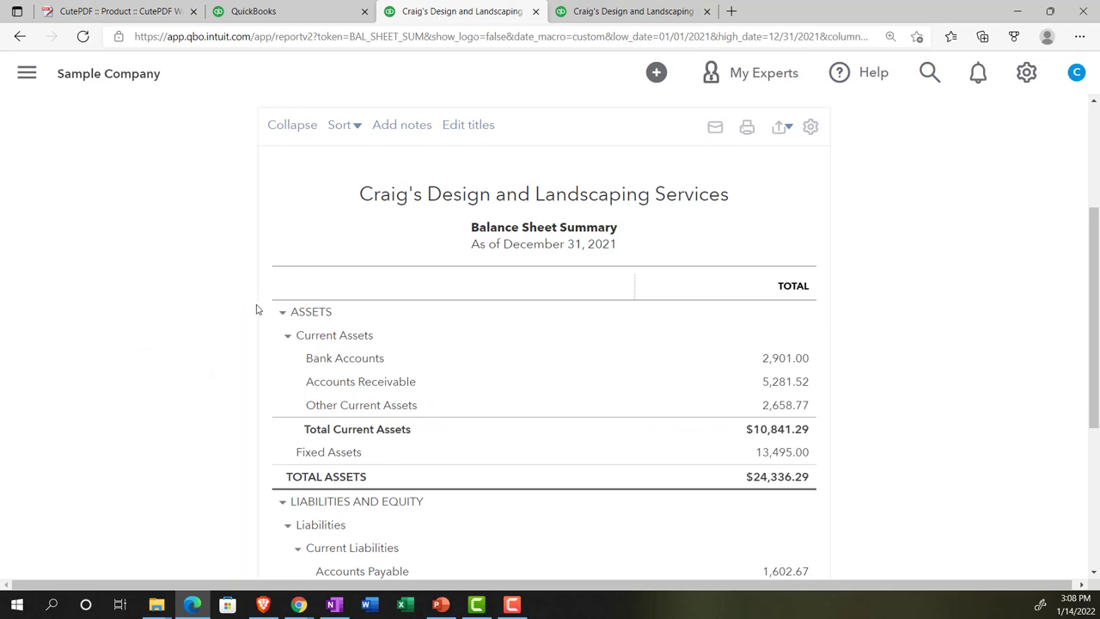
{"action": "left_click", "coordinate": [782, 129]}
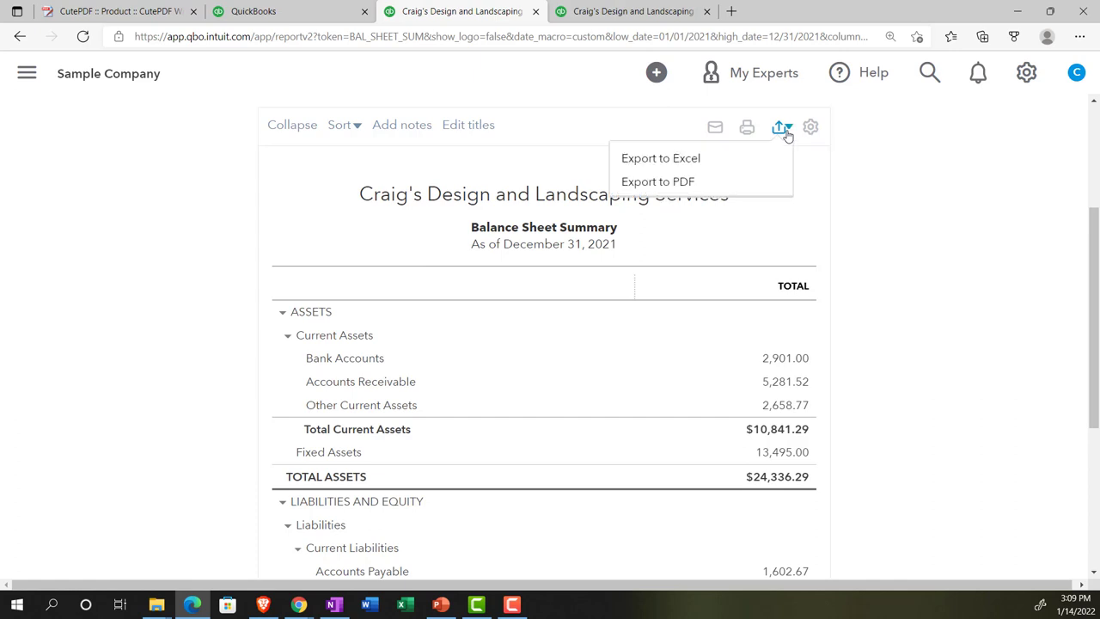
{"action": "left_click", "coordinate": [728, 181]}
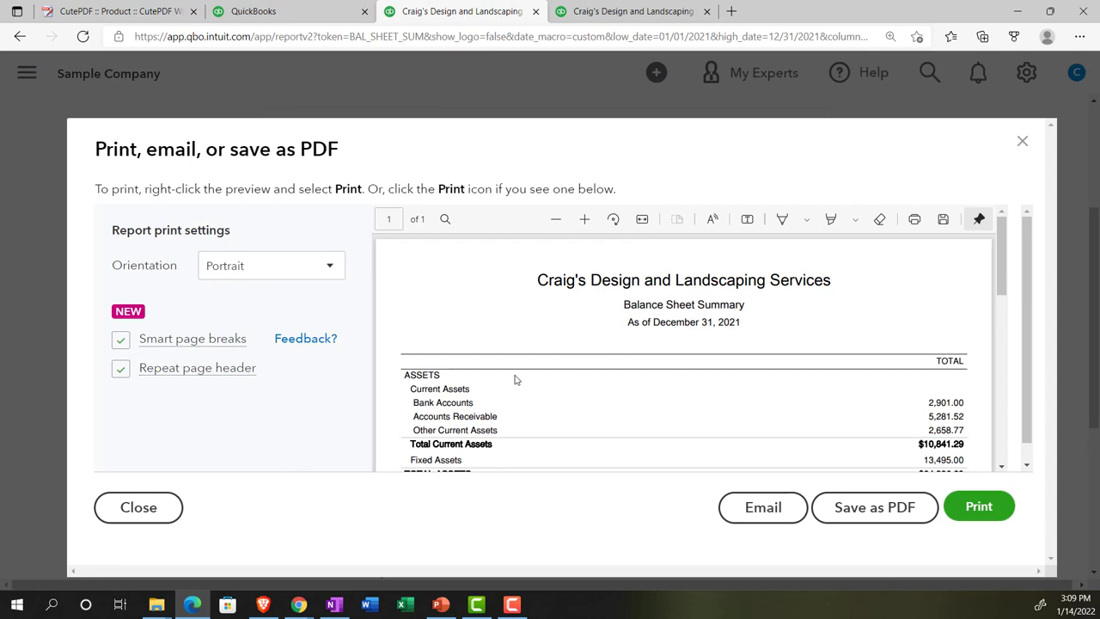
{"action": "scroll", "coordinate": [516, 379], "scroll_direction": "down", "scroll_amount": 2}
{"action": "scroll", "coordinate": [515, 379], "scroll_direction": "down", "scroll_amount": 5}
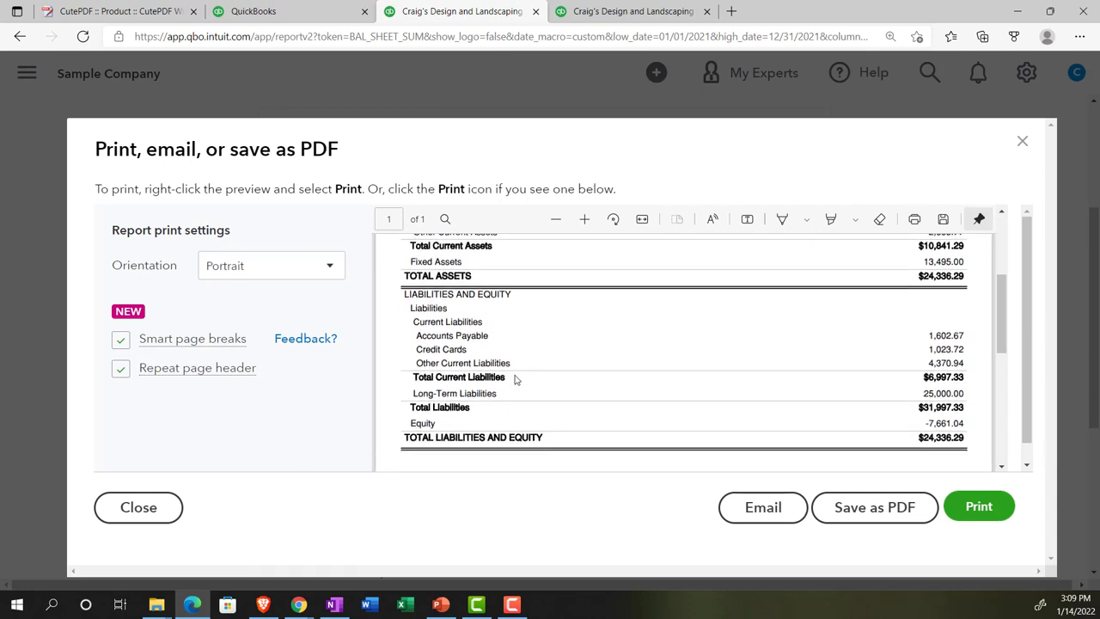
{"action": "scroll", "coordinate": [516, 379], "scroll_direction": "down", "scroll_amount": 1}
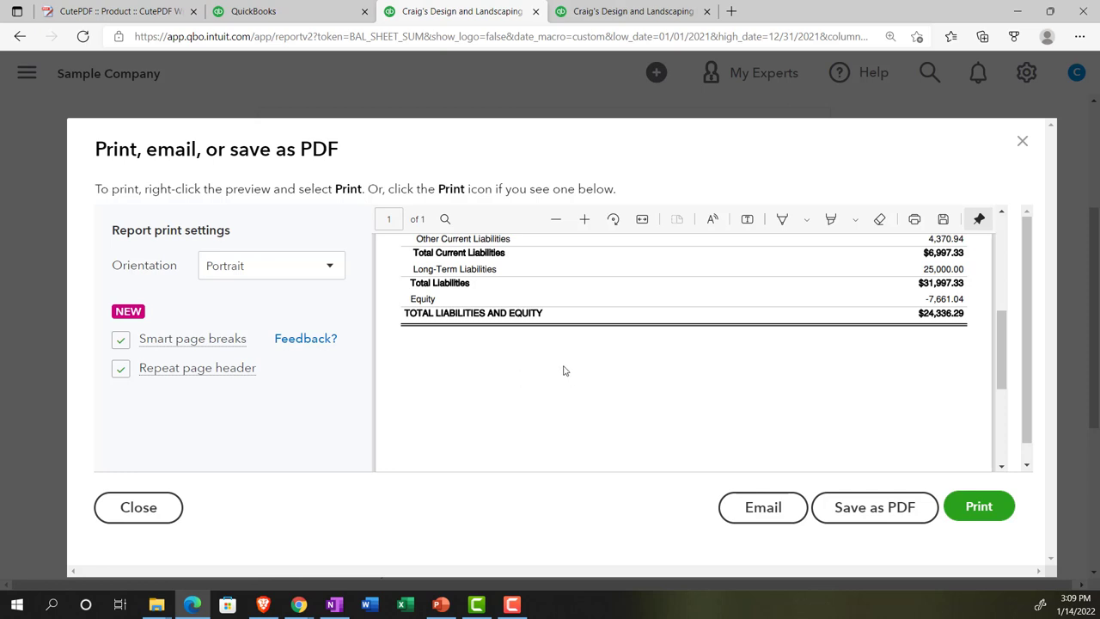
{"action": "left_click", "coordinate": [866, 507]}
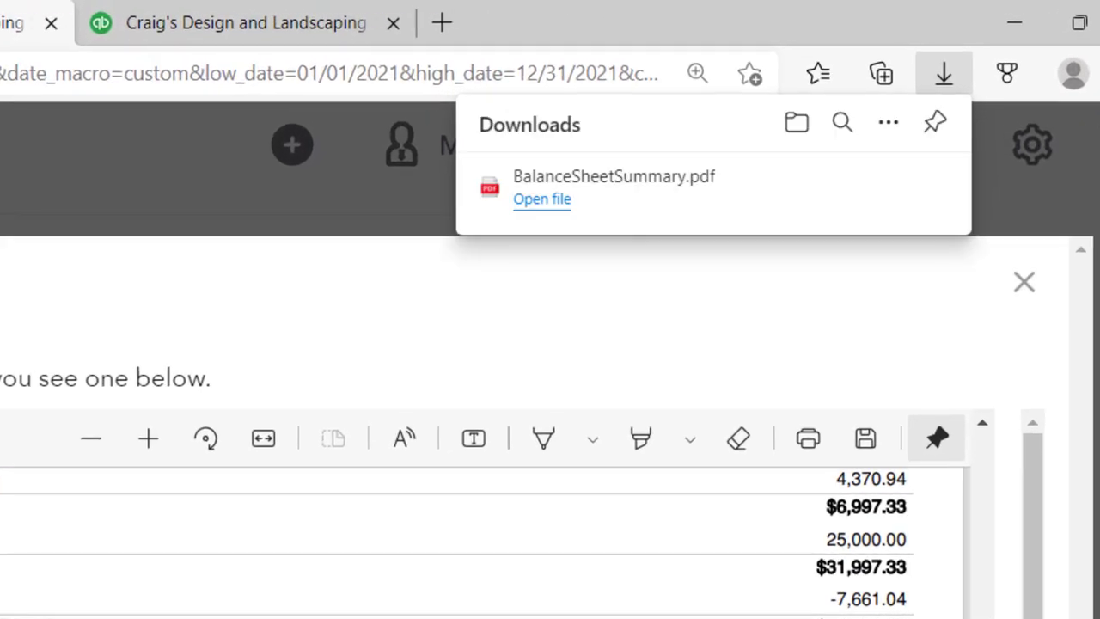
Step: Copy the BalanceSheetSummary PDF from the Downloads folder into the Navigation Section folder
{"action": "mouse_move", "coordinate": [555, 228]}
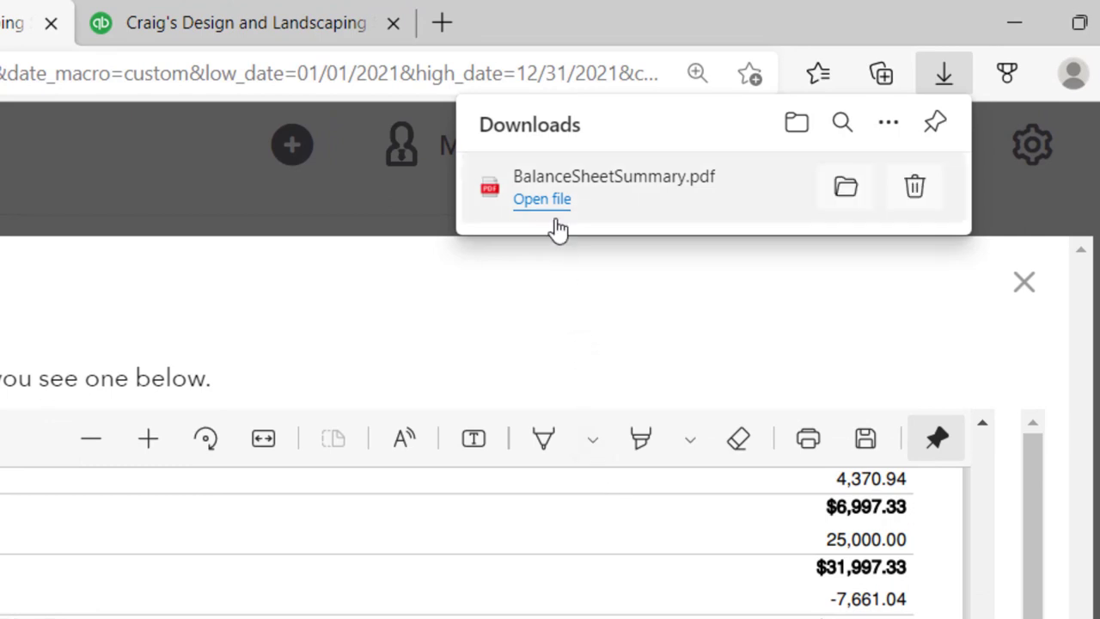
{"action": "left_click", "coordinate": [849, 200]}
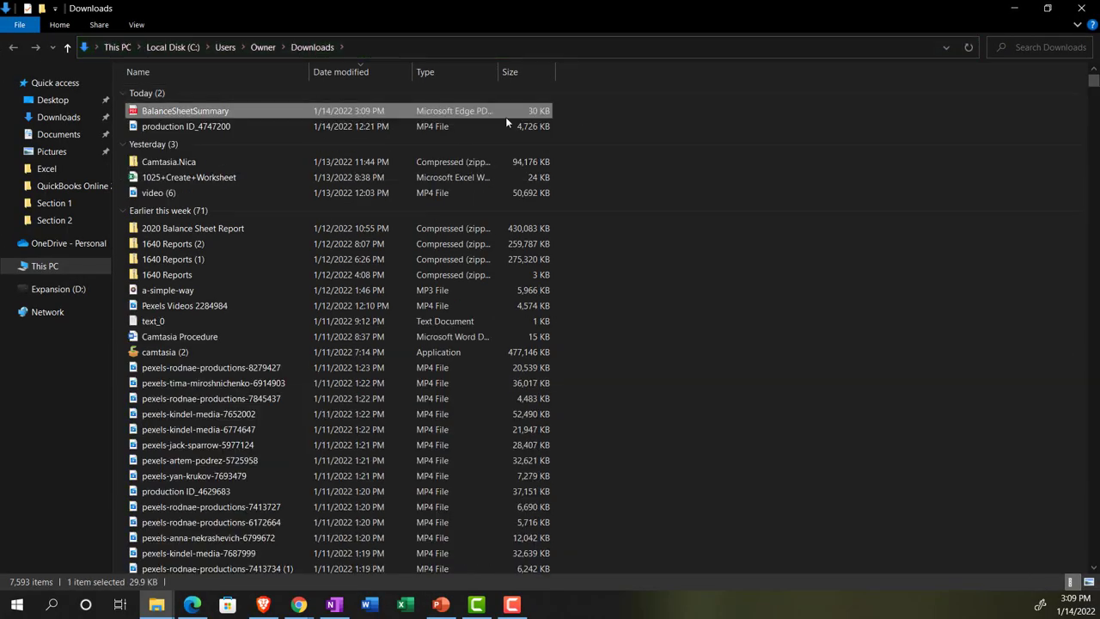
{"action": "key", "text": "F2"}
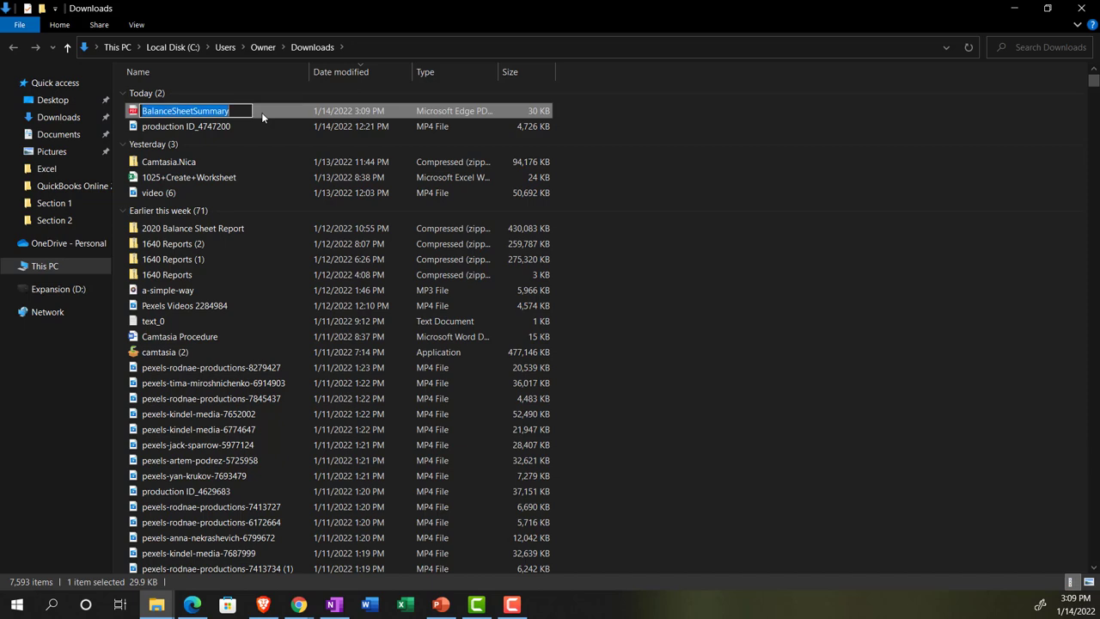
{"action": "left_click", "coordinate": [266, 159]}
{"action": "left_click", "coordinate": [252, 112]}
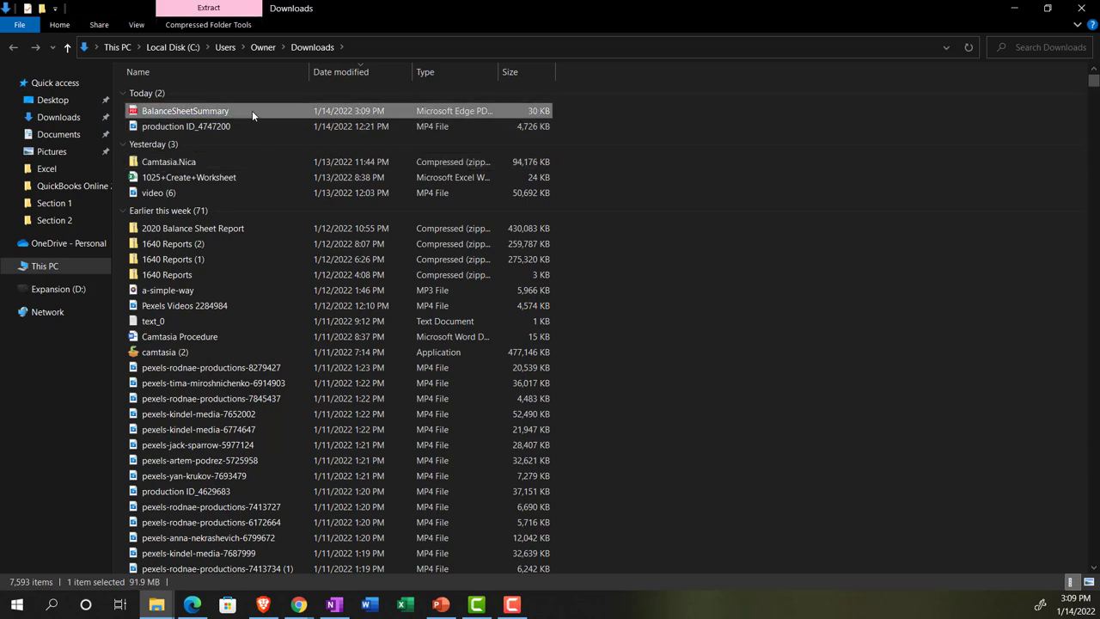
{"action": "left_click", "coordinate": [1016, 9]}
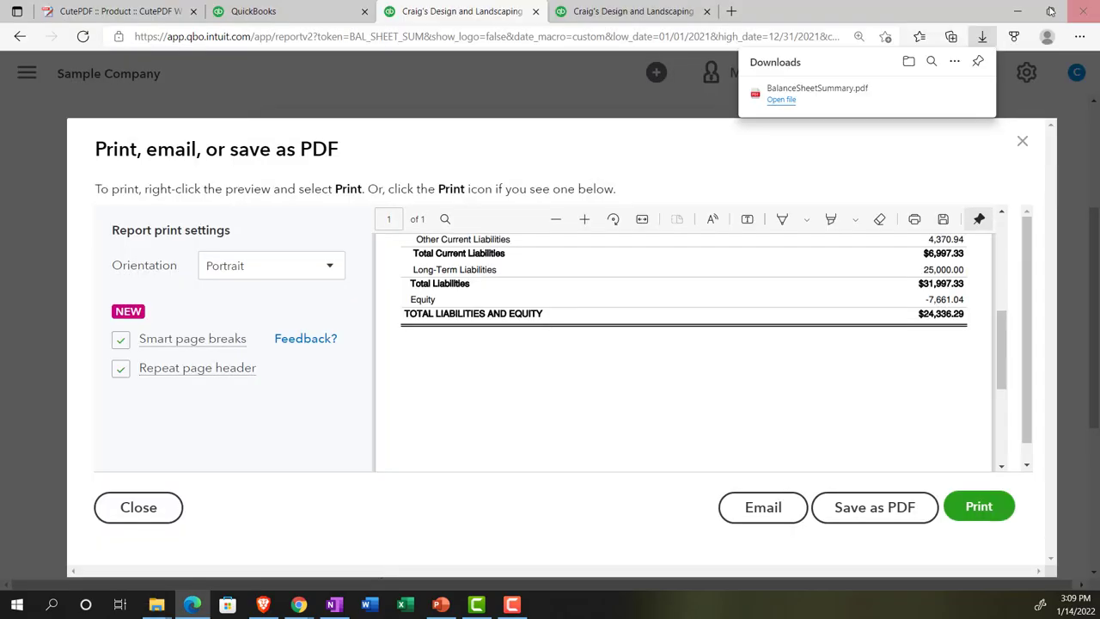
{"action": "left_click", "coordinate": [1017, 13]}
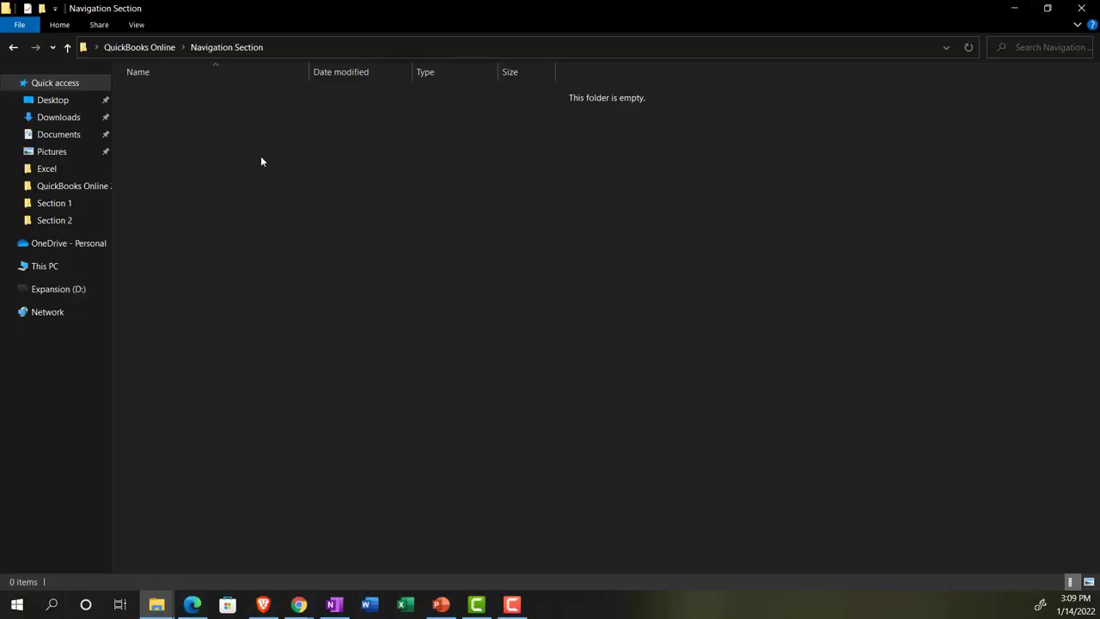
{"action": "key", "text": "ctrl+v"}
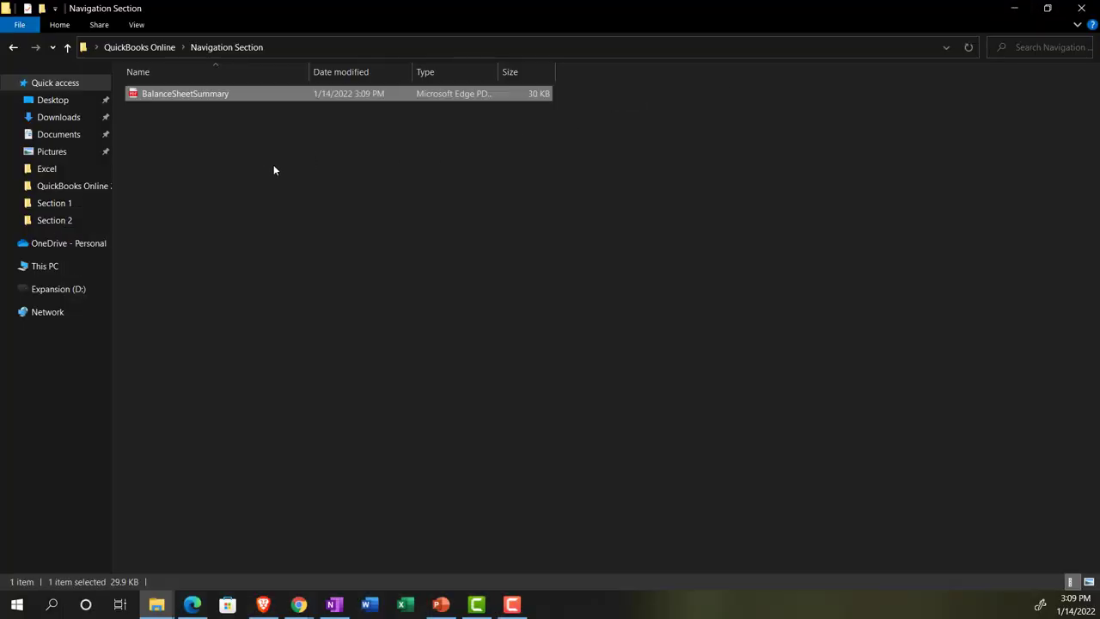
Step: Display the contents of the Navigation Section folder as extra large icons
{"action": "left_click", "coordinate": [137, 25]}
{"action": "left_click", "coordinate": [142, 45]}
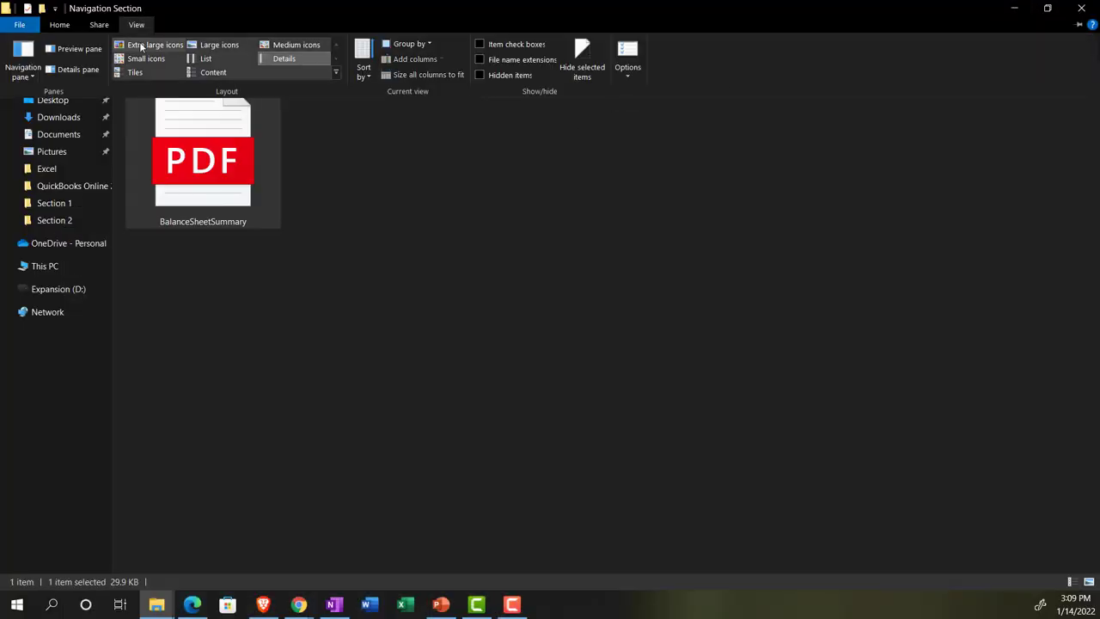
{"action": "left_click", "coordinate": [142, 46]}
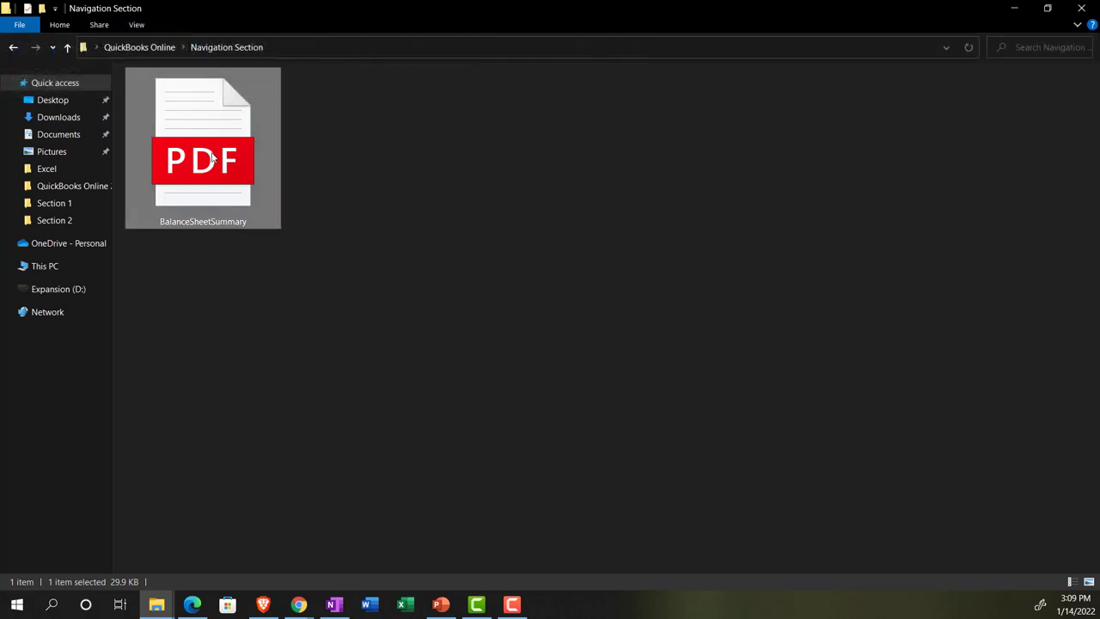
Step: Open the BalanceSheetSummary PDF in Microsoft Edge, review it, close its tab and minimize the browser to return to the folder
{"action": "double_click", "coordinate": [212, 155]}
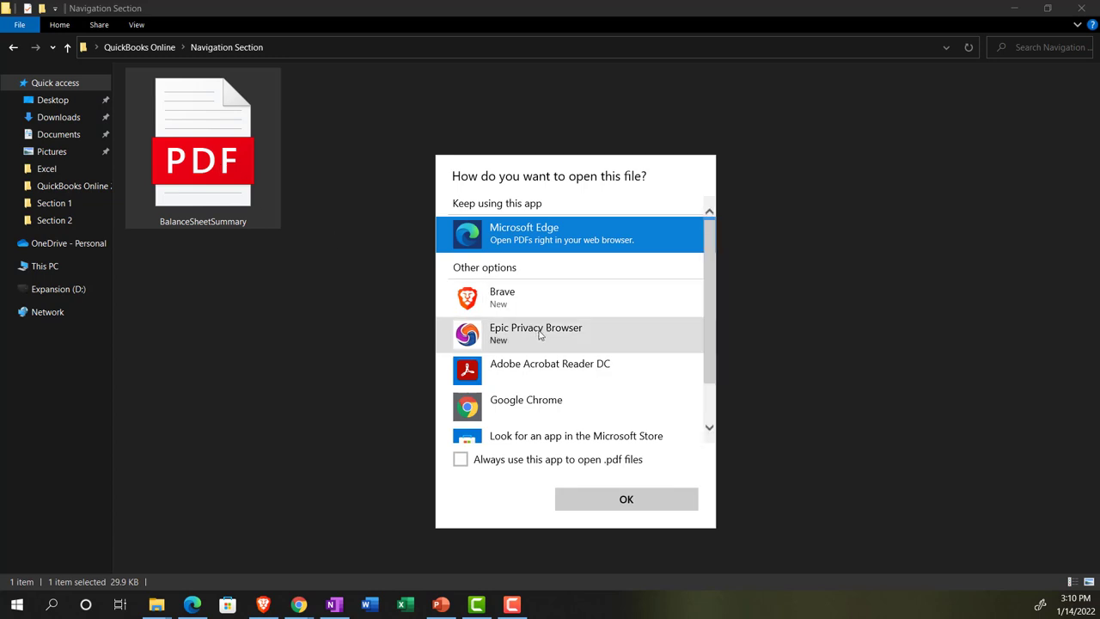
{"action": "scroll", "coordinate": [549, 382], "scroll_direction": "down", "scroll_amount": 2}
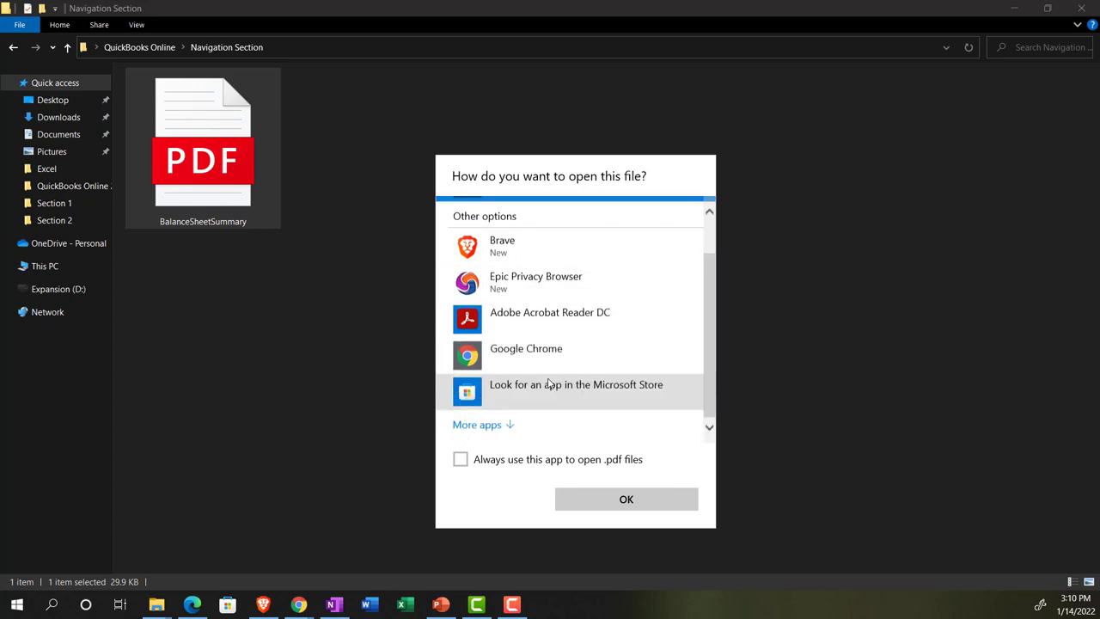
{"action": "scroll", "coordinate": [550, 383], "scroll_direction": "up", "scroll_amount": 2}
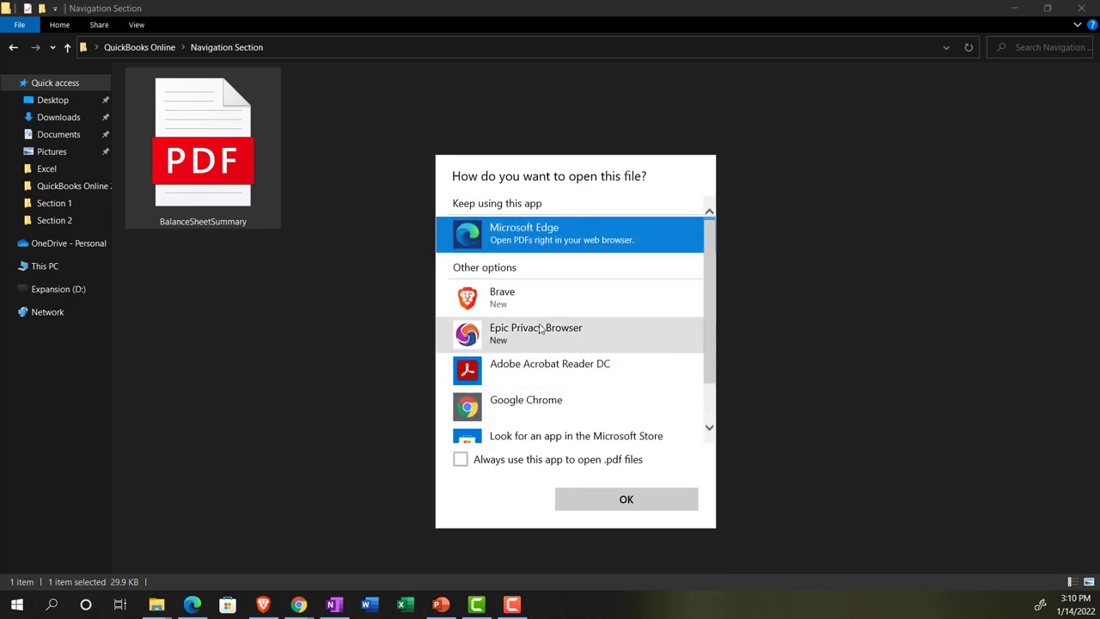
{"action": "double_click", "coordinate": [501, 239]}
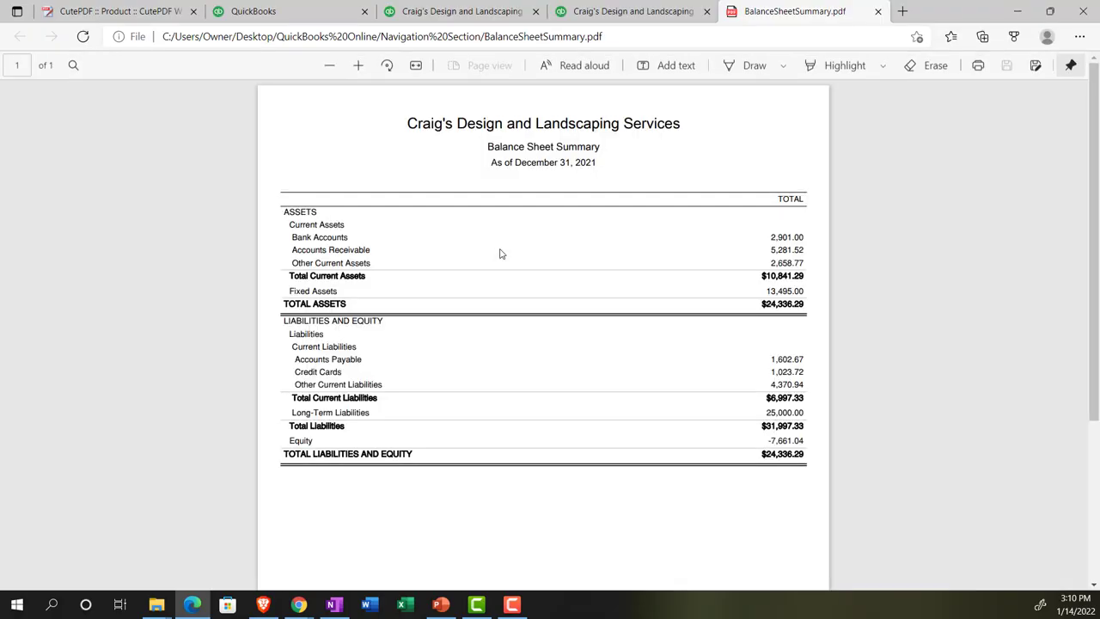
{"action": "scroll", "coordinate": [499, 250], "scroll_direction": "down", "scroll_amount": 3}
{"action": "scroll", "coordinate": [498, 250], "scroll_direction": "up", "scroll_amount": 3}
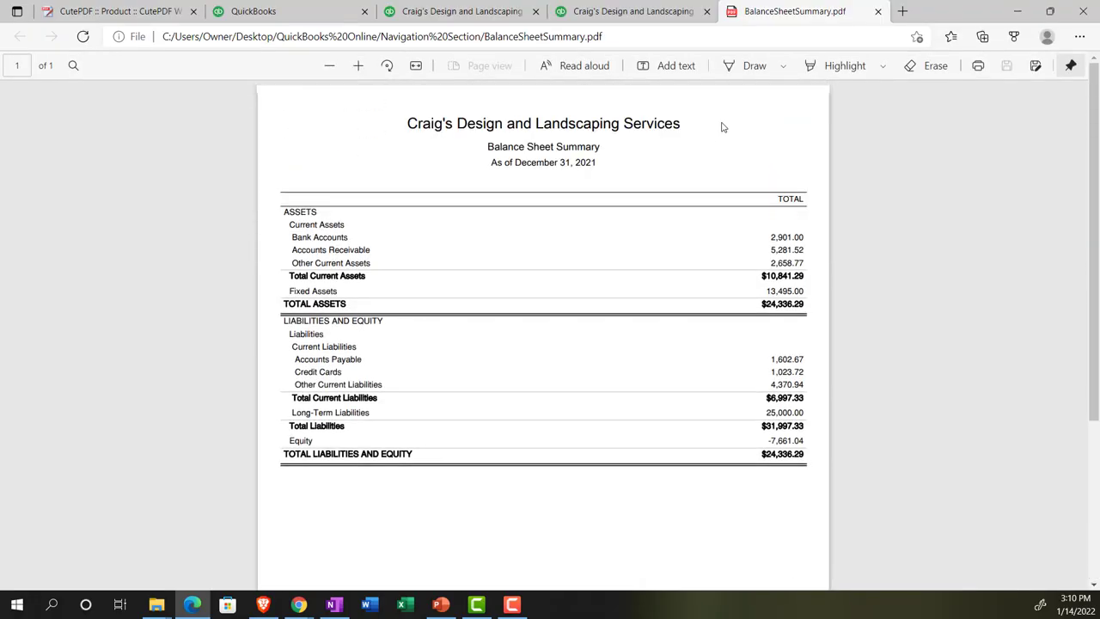
{"action": "left_click", "coordinate": [879, 11]}
{"action": "left_click", "coordinate": [1017, 10]}
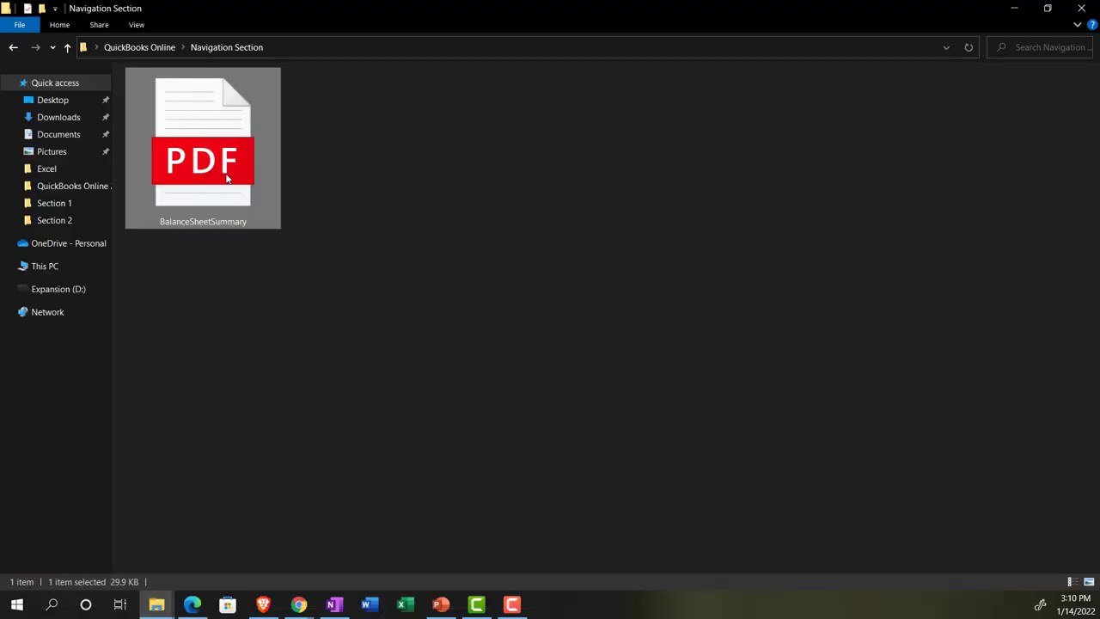
Step: Open the BalanceSheetSummary PDF from the folder with Adobe Acrobat Reader DC
{"action": "right_click", "coordinate": [226, 176]}
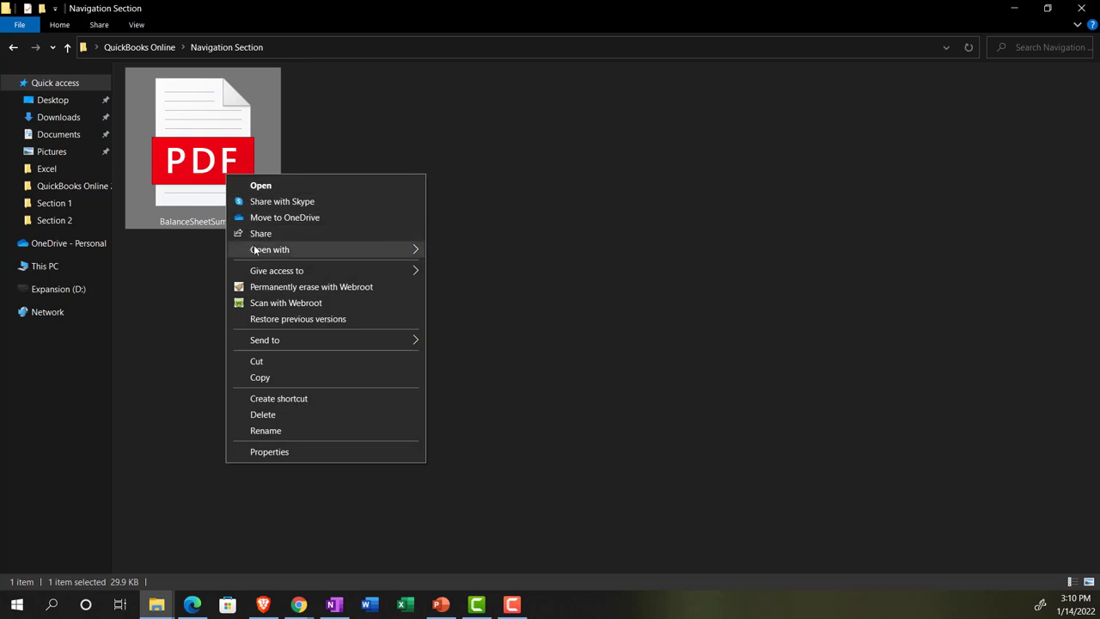
{"action": "mouse_move", "coordinate": [256, 249]}
{"action": "left_click", "coordinate": [467, 251]}
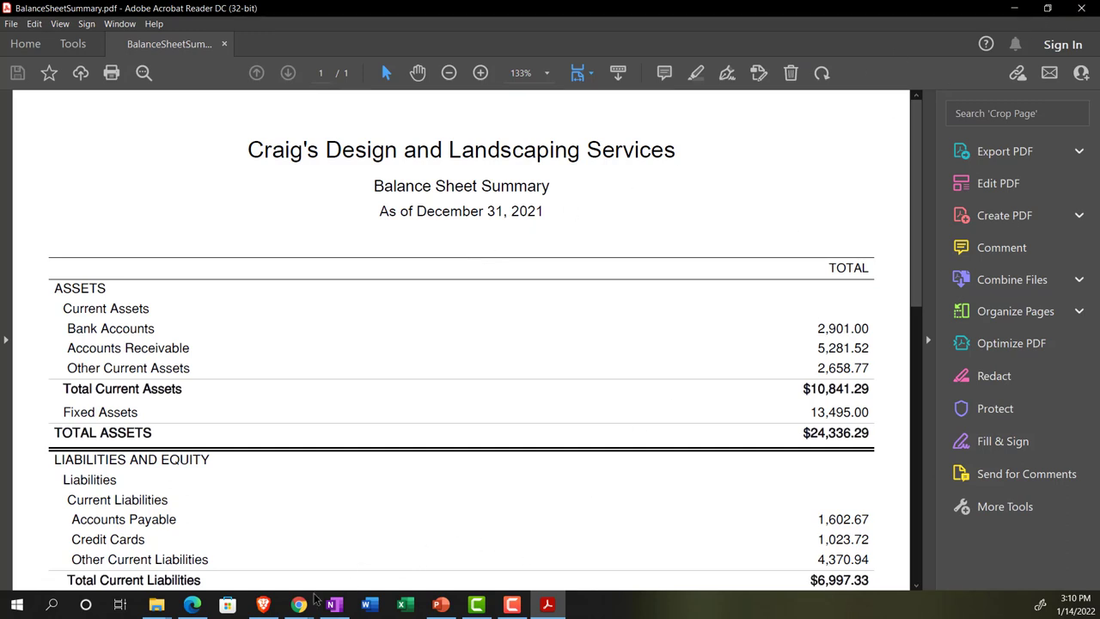
Step: Switch back to the browser and close the PDF preview of the Balance Sheet Summary report
{"action": "left_click", "coordinate": [193, 604]}
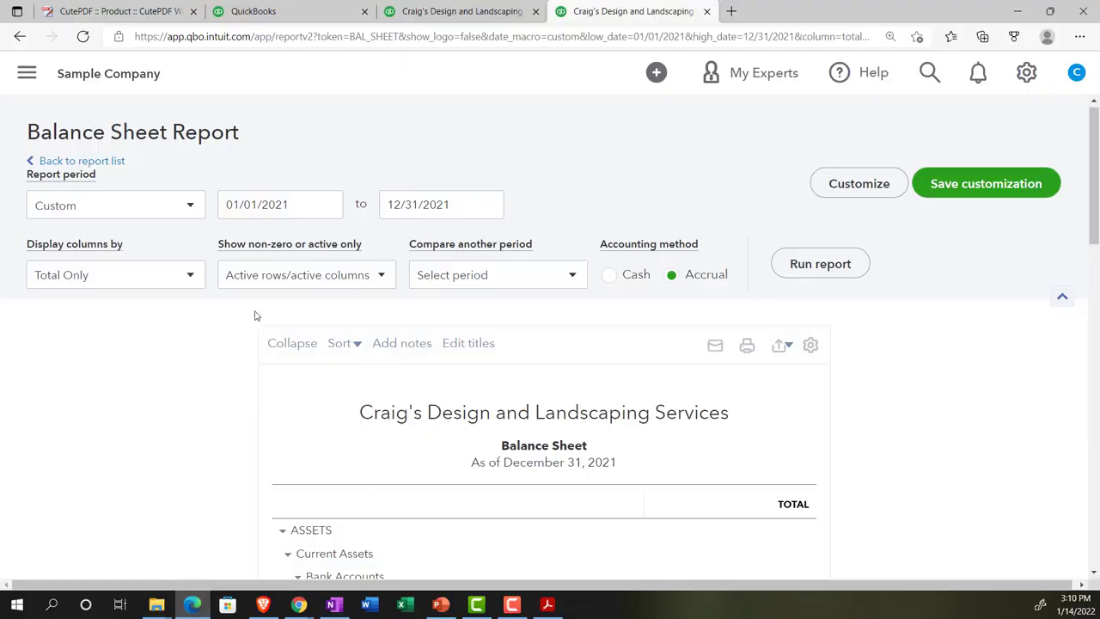
{"action": "left_click", "coordinate": [479, 12]}
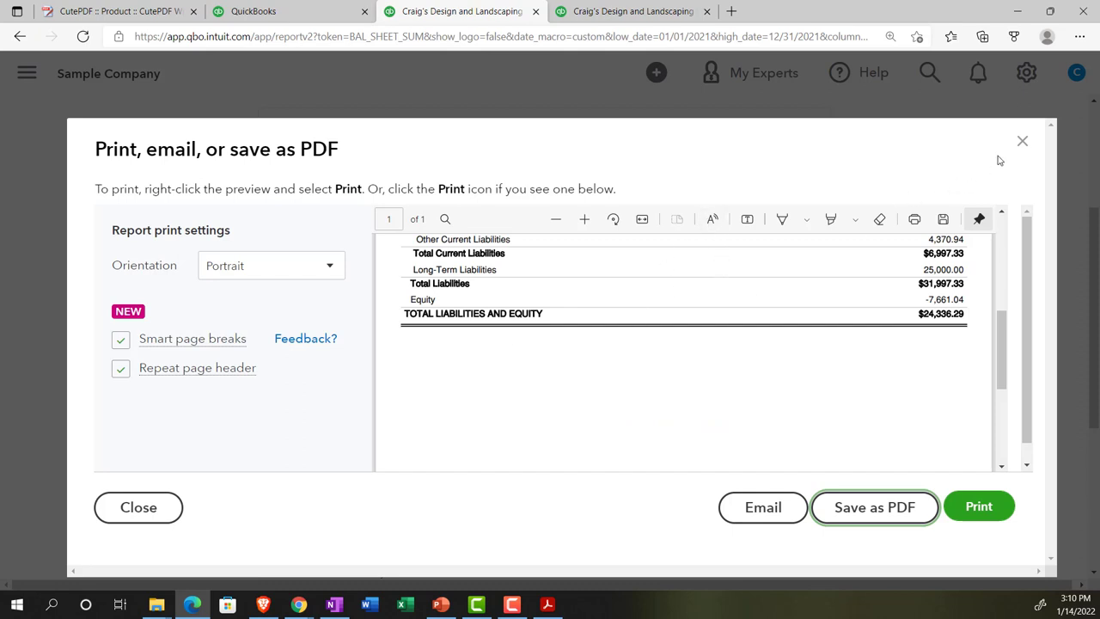
{"action": "left_click", "coordinate": [1022, 142]}
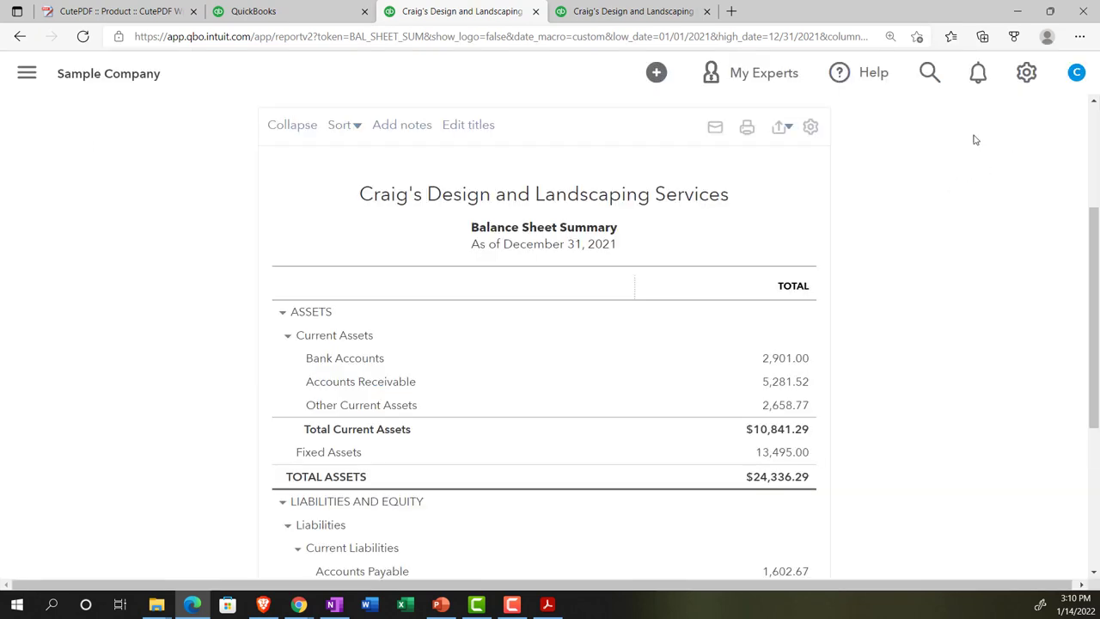
Step: Customize the Balance Sheet Summary to show negative numbers as (100) and amounts without cents
{"action": "left_click", "coordinate": [626, 11]}
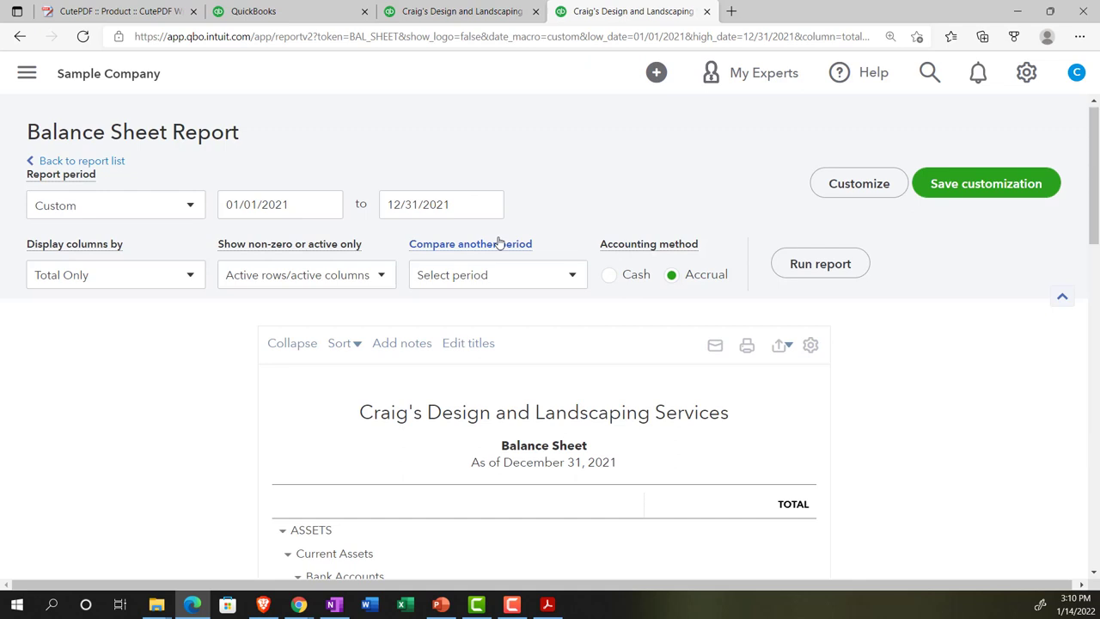
{"action": "left_click", "coordinate": [469, 17]}
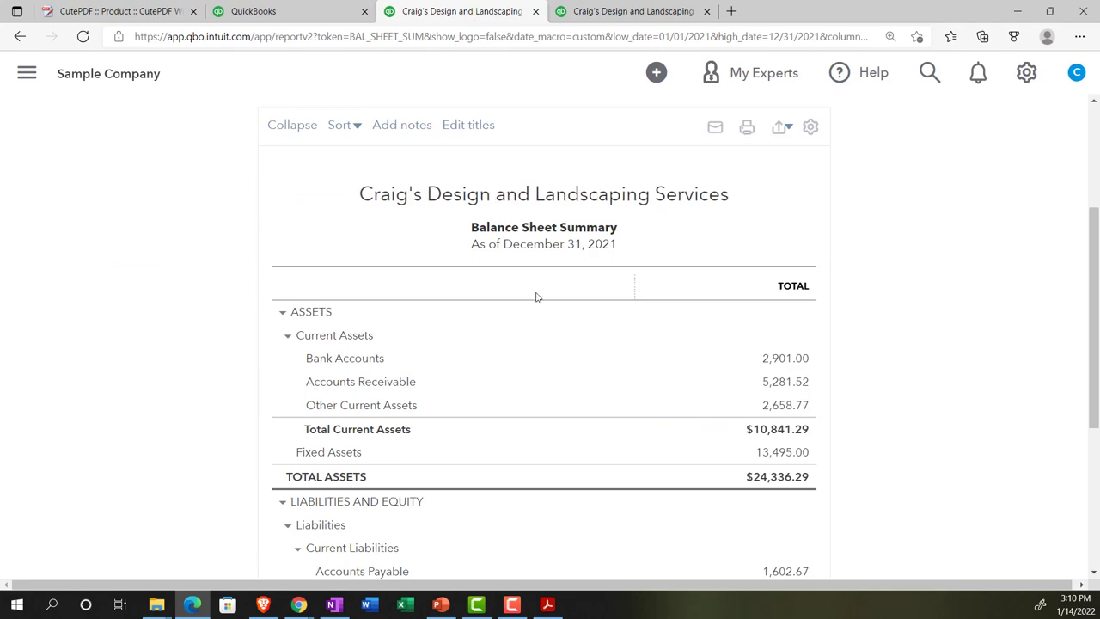
{"action": "scroll", "coordinate": [576, 389], "scroll_direction": "up", "scroll_amount": 3}
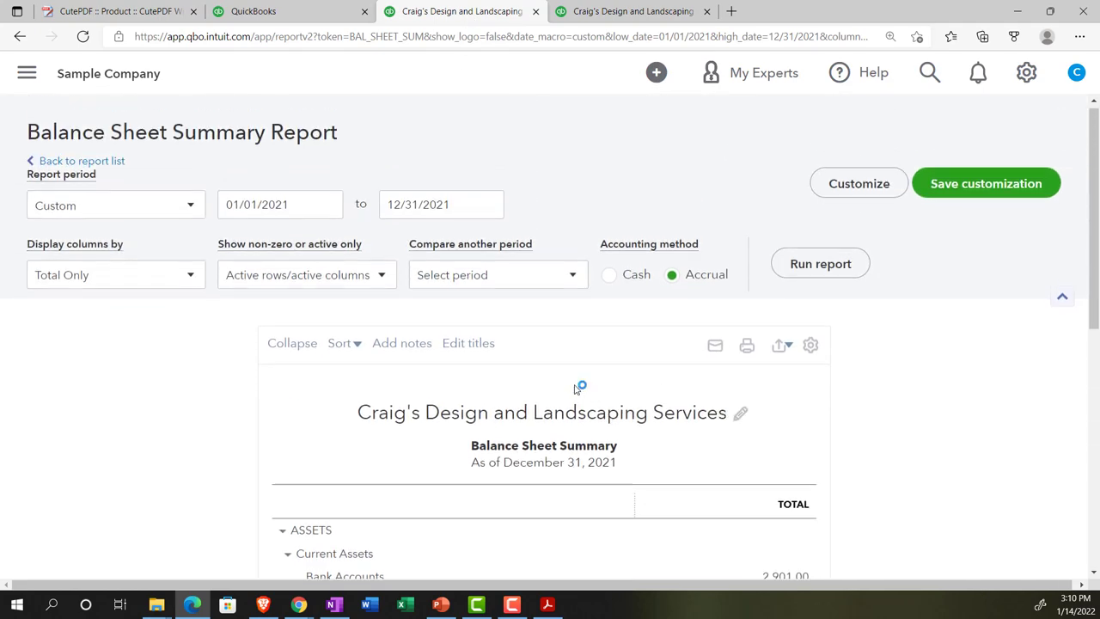
{"action": "left_click", "coordinate": [847, 184]}
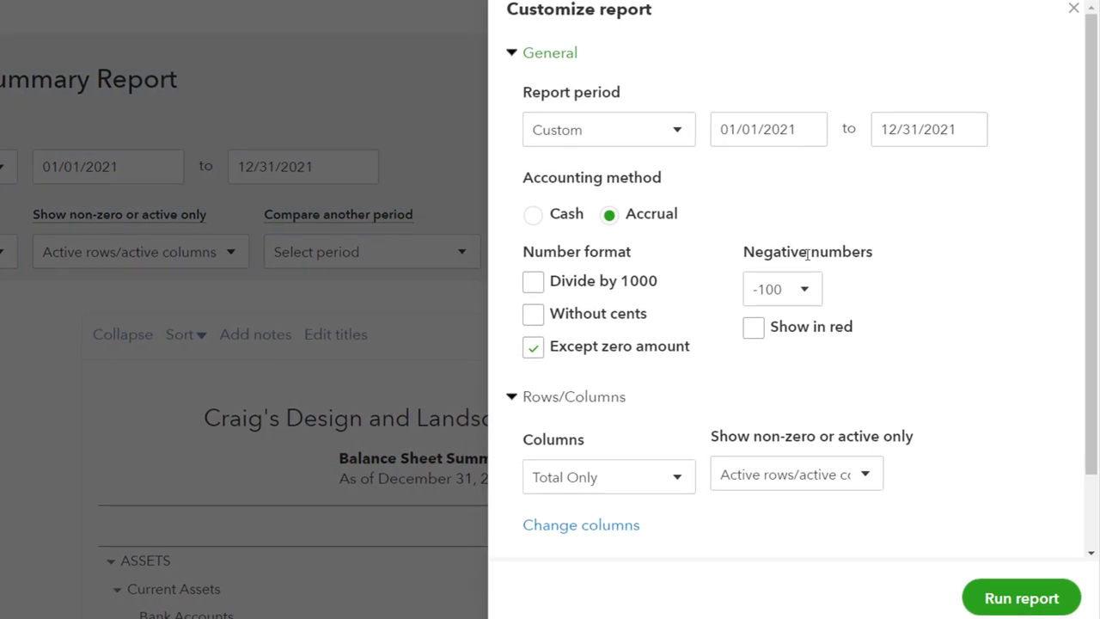
{"action": "left_click", "coordinate": [804, 291]}
{"action": "left_click", "coordinate": [784, 360]}
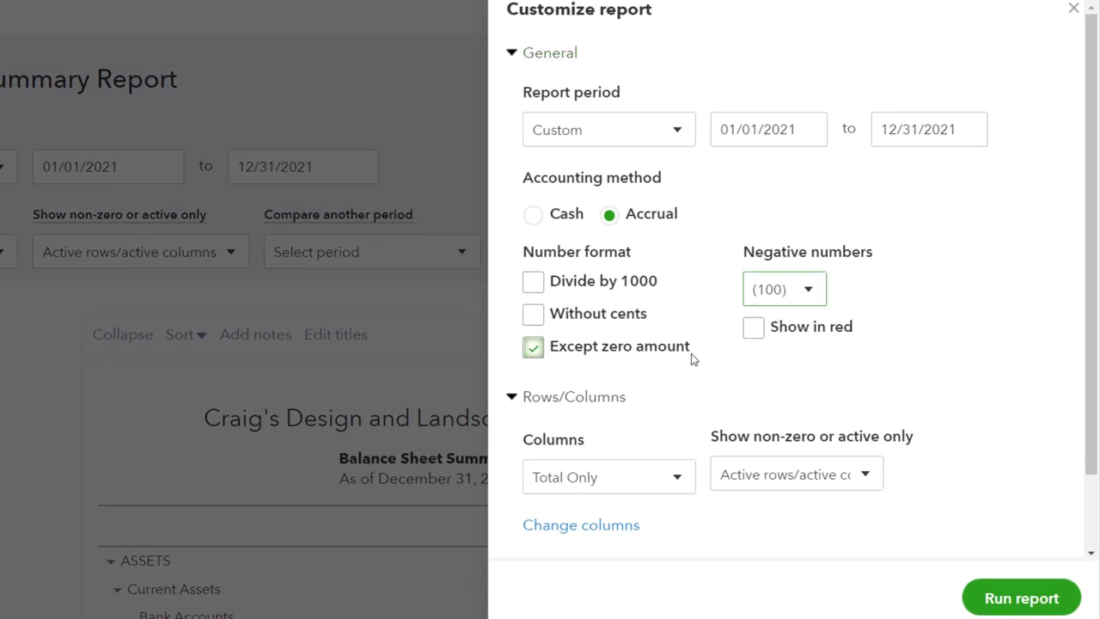
{"action": "left_click", "coordinate": [532, 314]}
{"action": "scroll", "coordinate": [647, 320], "scroll_direction": "down", "scroll_amount": 1}
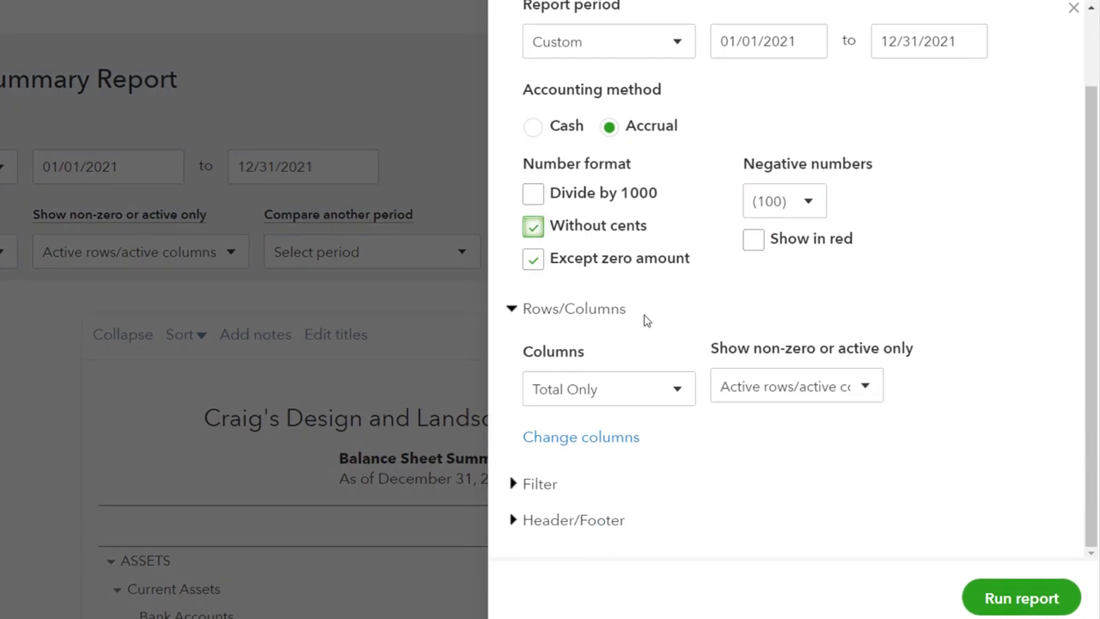
Step: Remove the date prepared, time prepared and report basis from the Balance Sheet Summary's footer, and run the report
{"action": "left_click", "coordinate": [543, 526]}
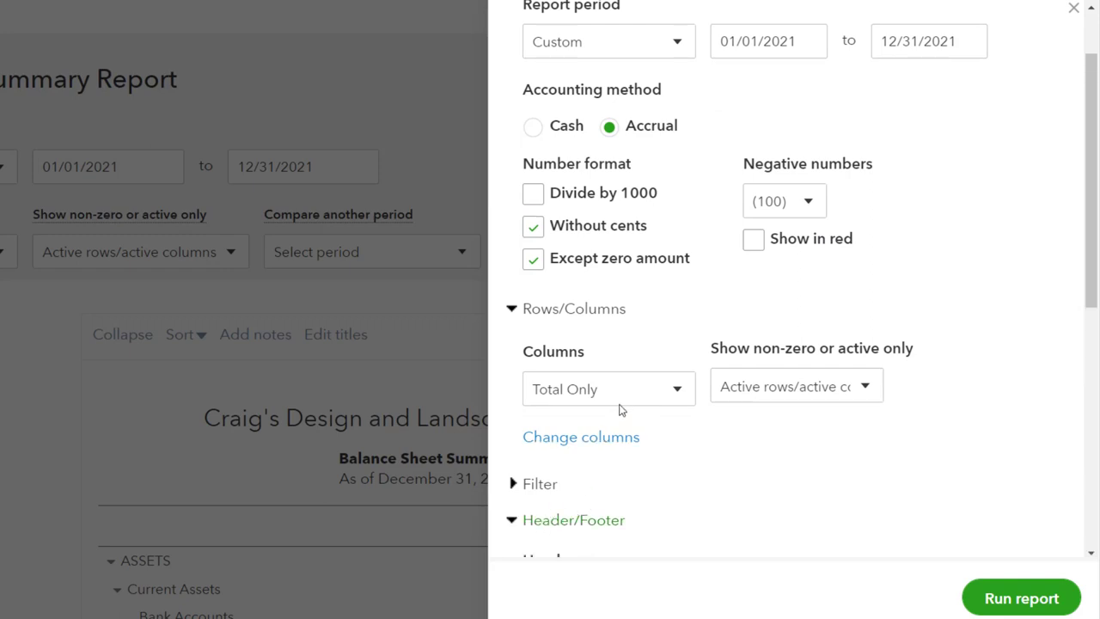
{"action": "scroll", "coordinate": [619, 412], "scroll_direction": "down", "scroll_amount": 3}
{"action": "scroll", "coordinate": [579, 414], "scroll_direction": "down", "scroll_amount": 2}
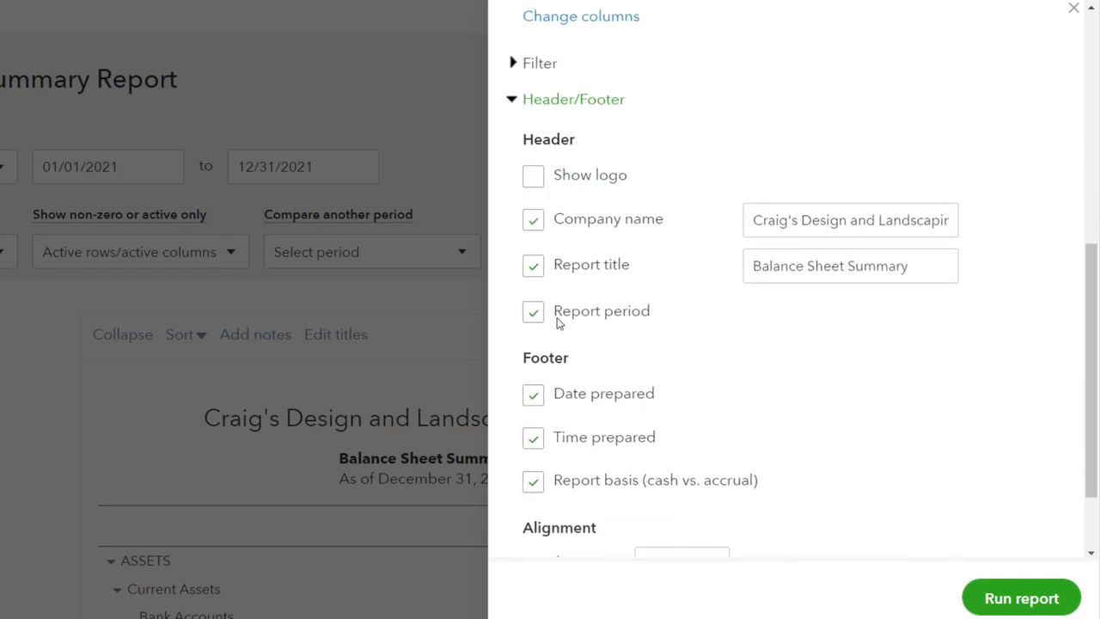
{"action": "left_click", "coordinate": [533, 395]}
{"action": "left_click", "coordinate": [533, 439]}
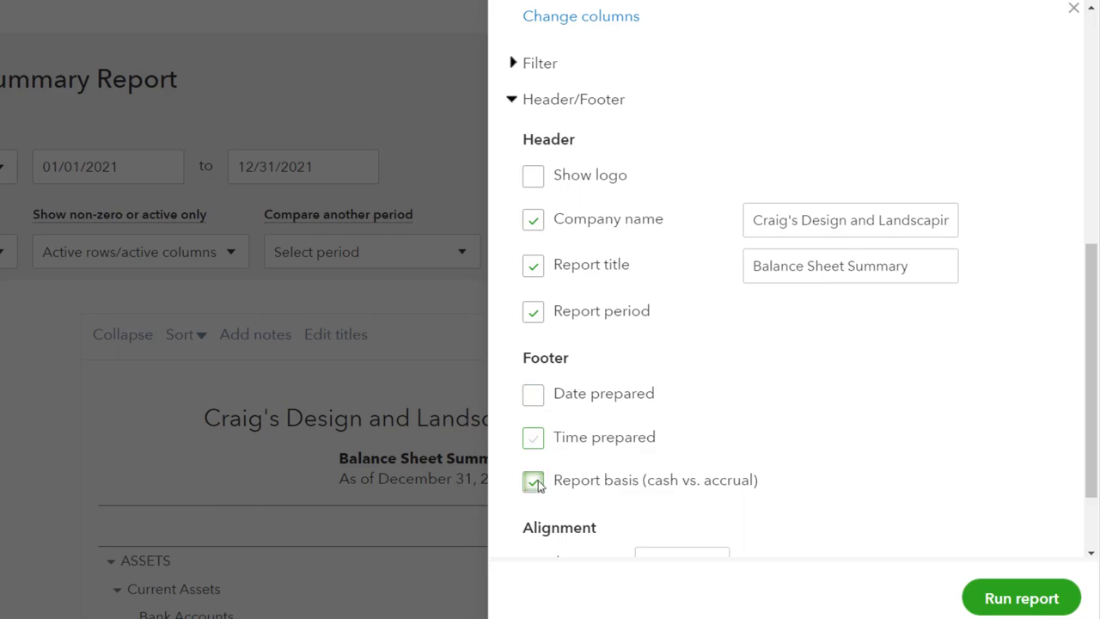
{"action": "left_click", "coordinate": [533, 481]}
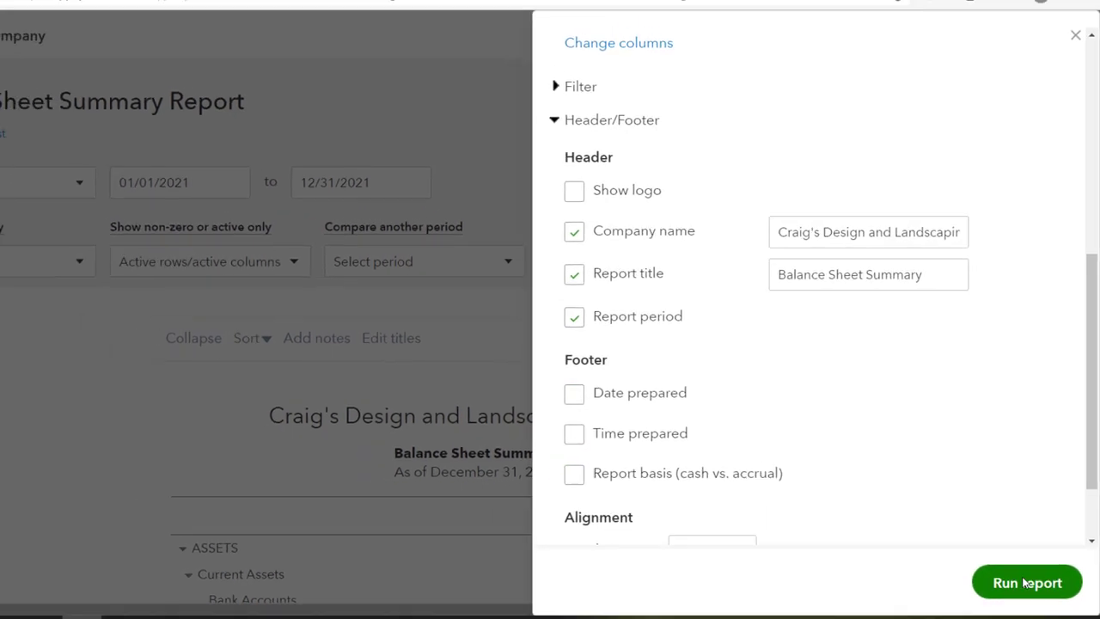
{"action": "left_click", "coordinate": [1026, 582]}
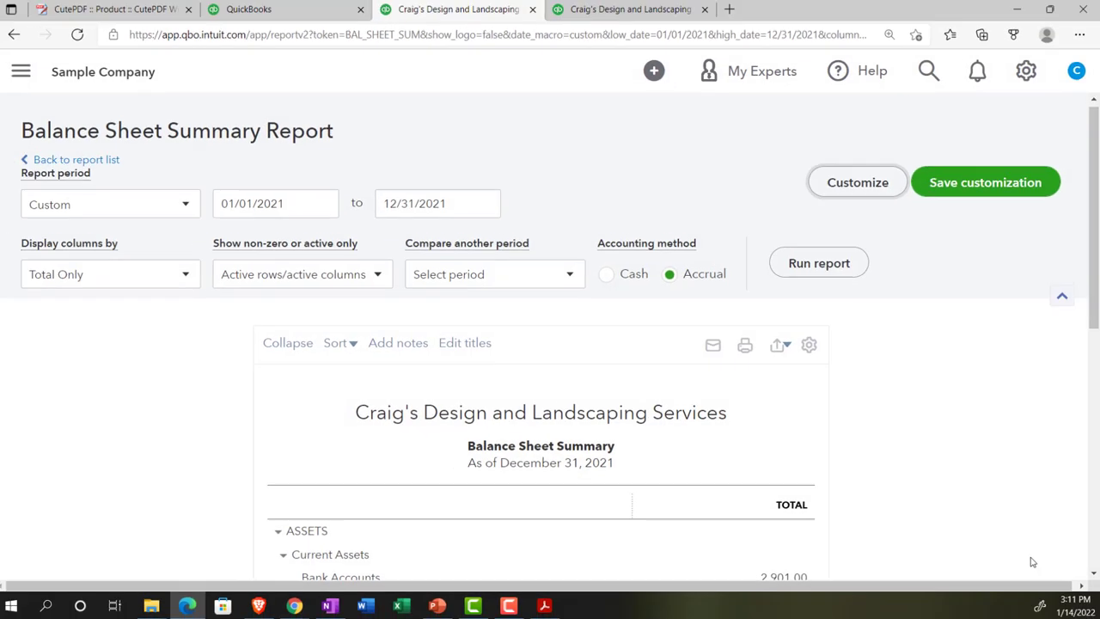
{"action": "scroll", "coordinate": [997, 529], "scroll_direction": "down", "scroll_amount": 3}
{"action": "scroll", "coordinate": [997, 529], "scroll_direction": "up", "scroll_amount": 3}
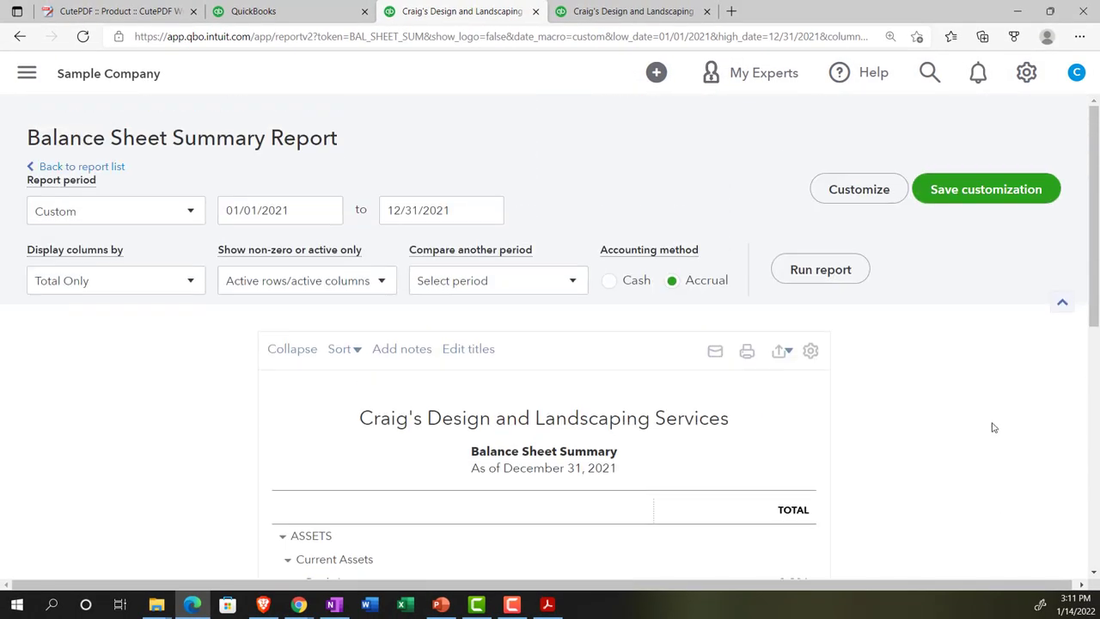
Step: Add a new report group named Month End Reports and save the Balance Sheet Summary customization
{"action": "left_click", "coordinate": [898, 66]}
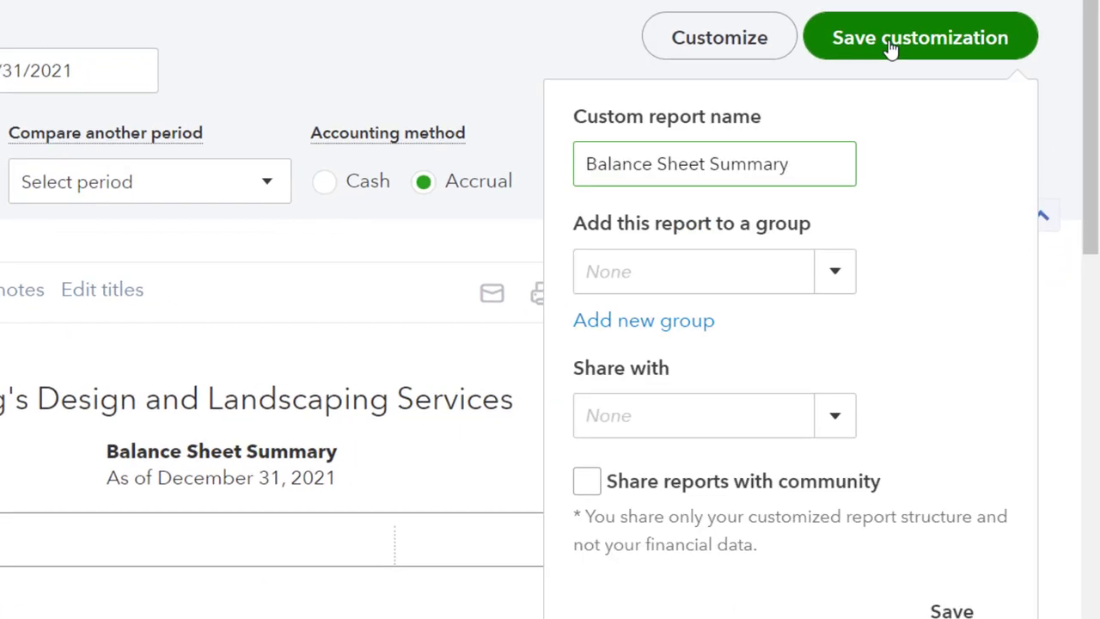
{"action": "left_click", "coordinate": [693, 324]}
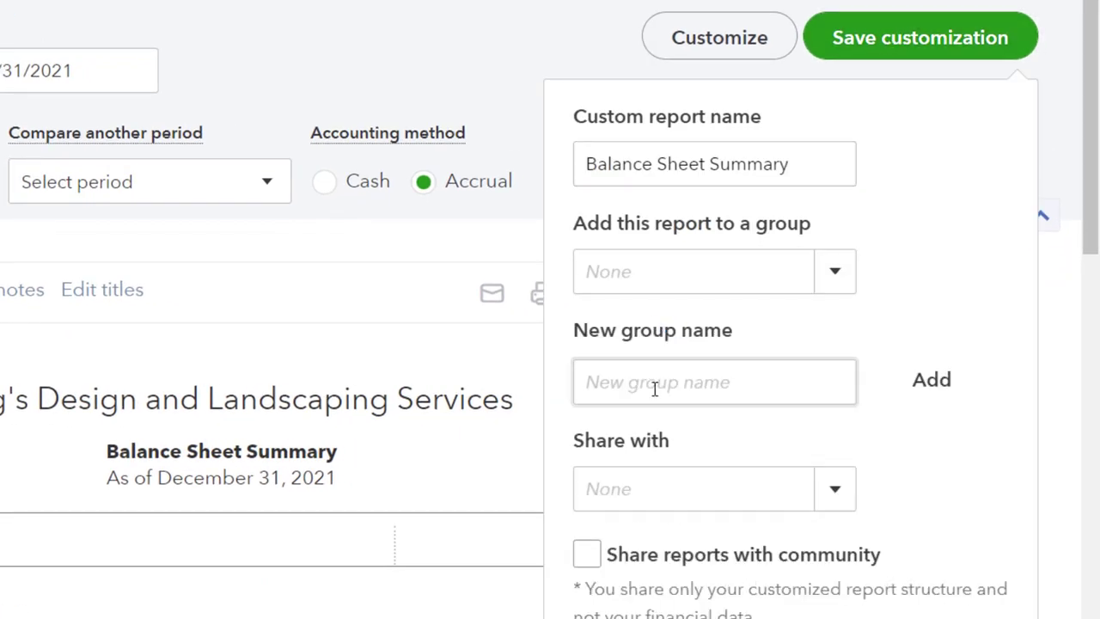
{"action": "left_click", "coordinate": [710, 375]}
{"action": "type", "text": "Mon"}
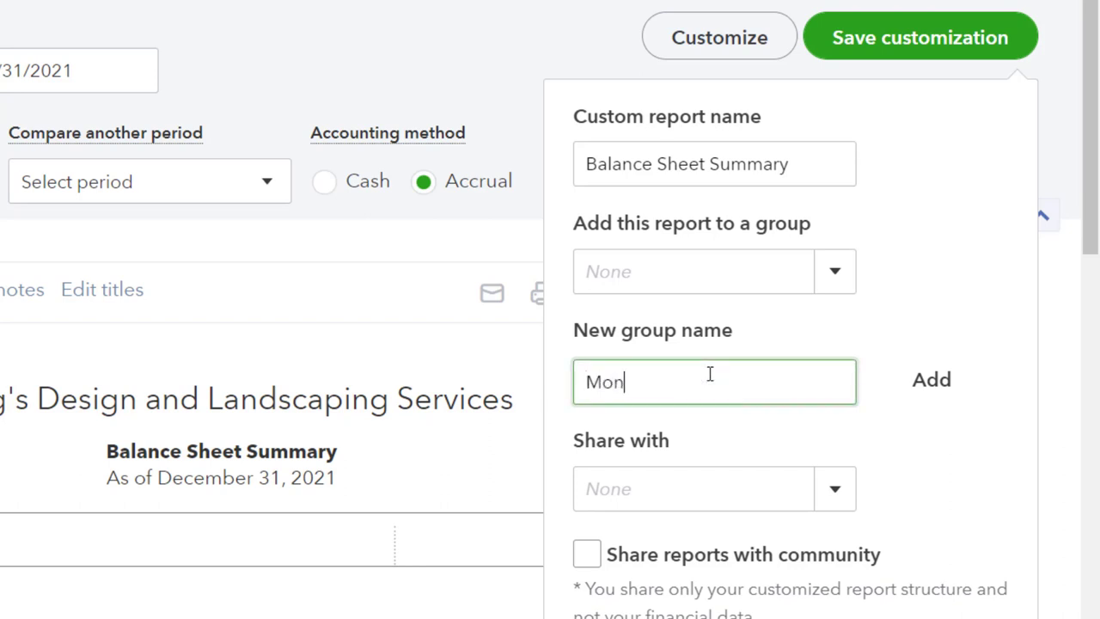
{"action": "type", "text": "th End Reports"}
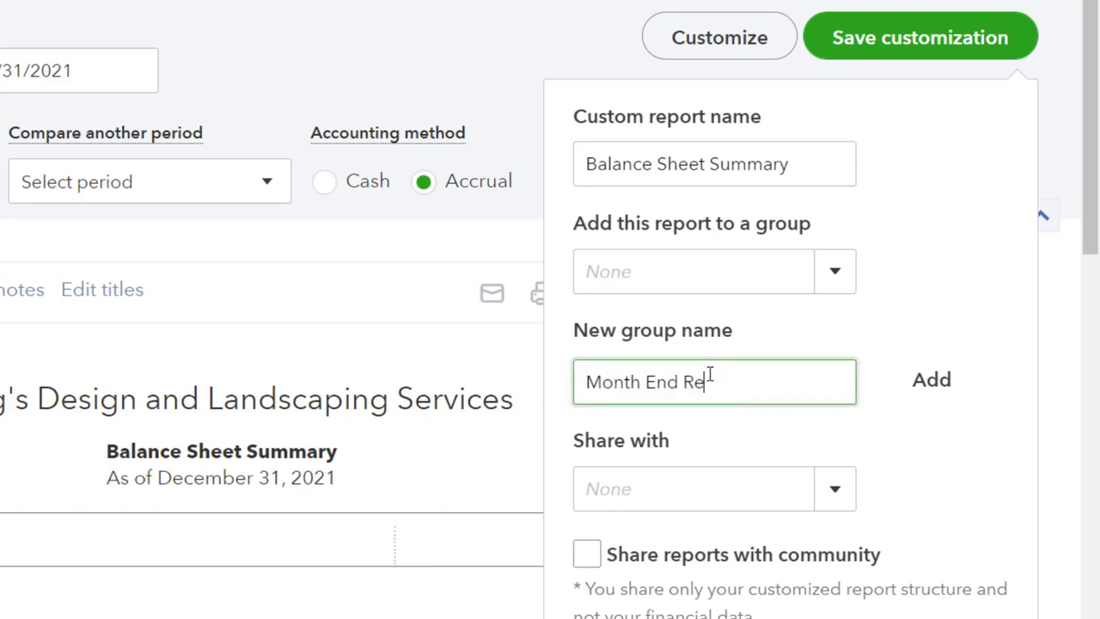
{"action": "left_click", "coordinate": [939, 385]}
{"action": "left_click", "coordinate": [952, 611]}
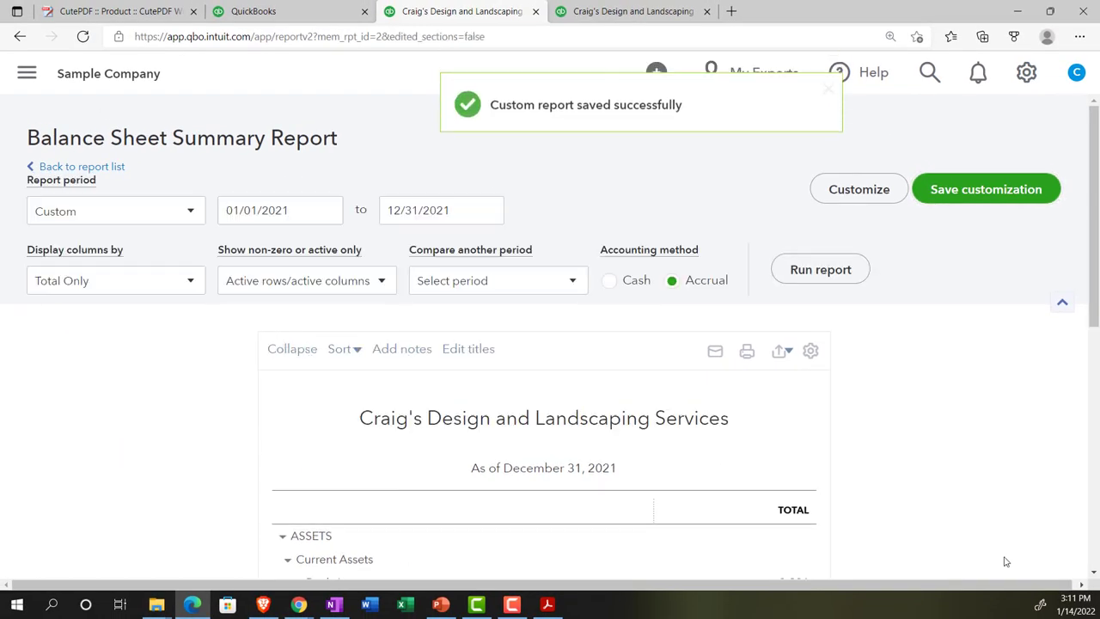
Step: Review the saved report, then reload the Reports page to view the custom reports list
{"action": "scroll", "coordinate": [910, 442], "scroll_direction": "down", "scroll_amount": 3}
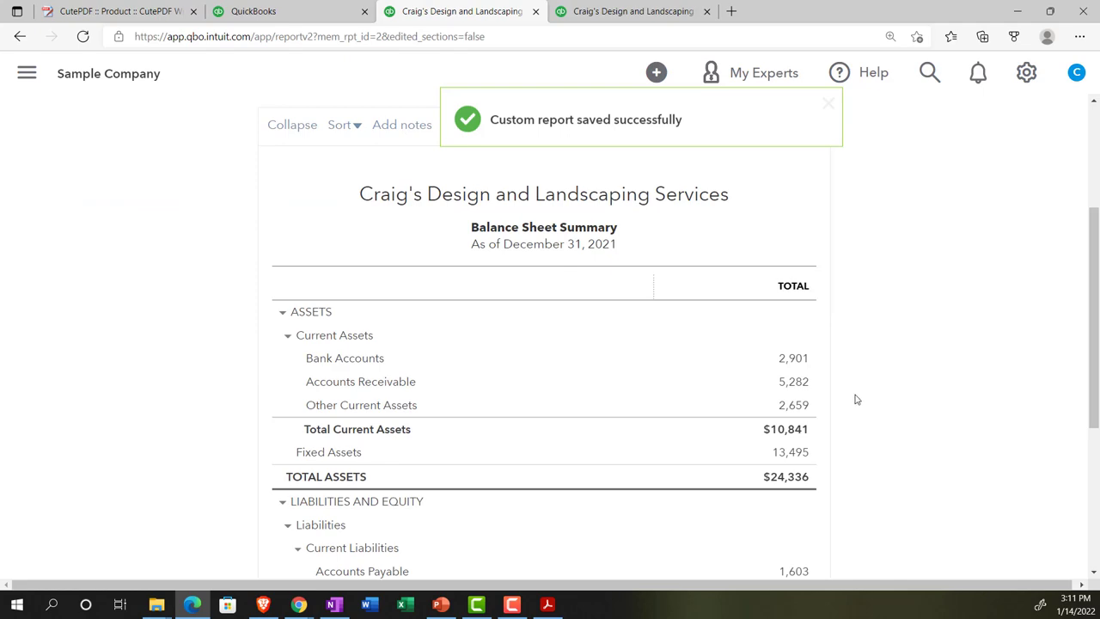
{"action": "left_click", "coordinate": [285, 10]}
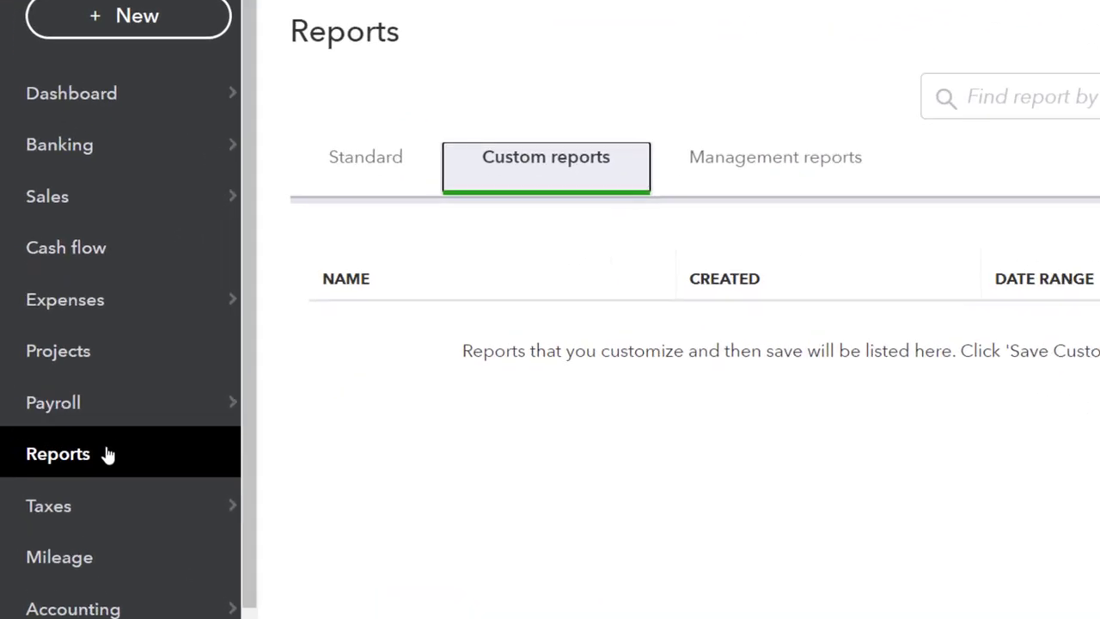
{"action": "left_click", "coordinate": [73, 437]}
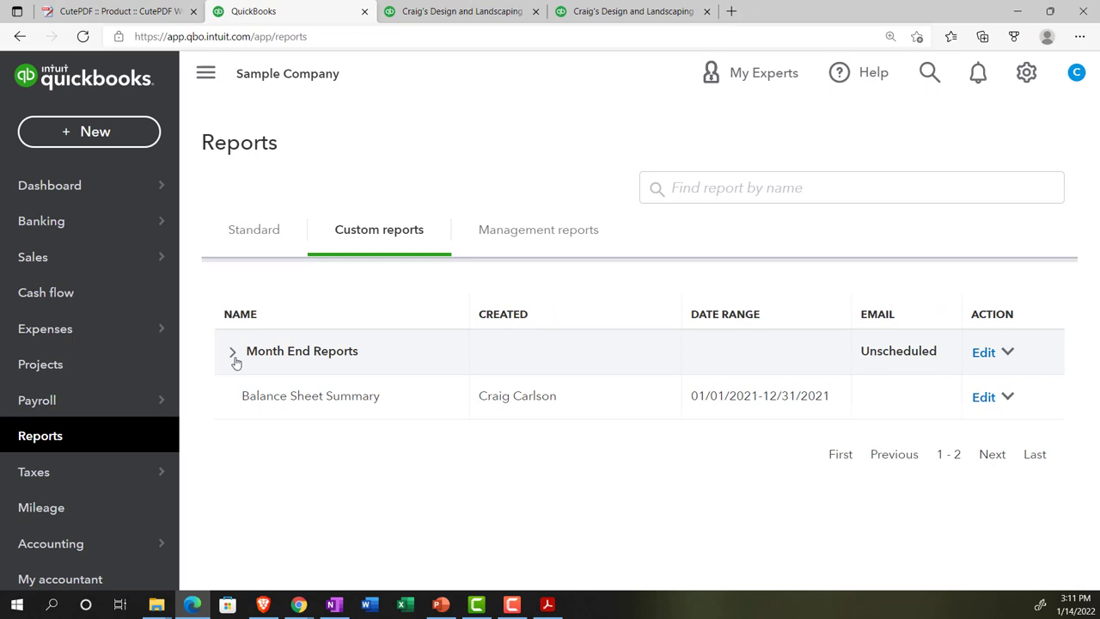
Step: Customize the Balance Sheet Report to show amounts without cents and negative numbers as (100) in red
{"action": "left_click", "coordinate": [590, 13]}
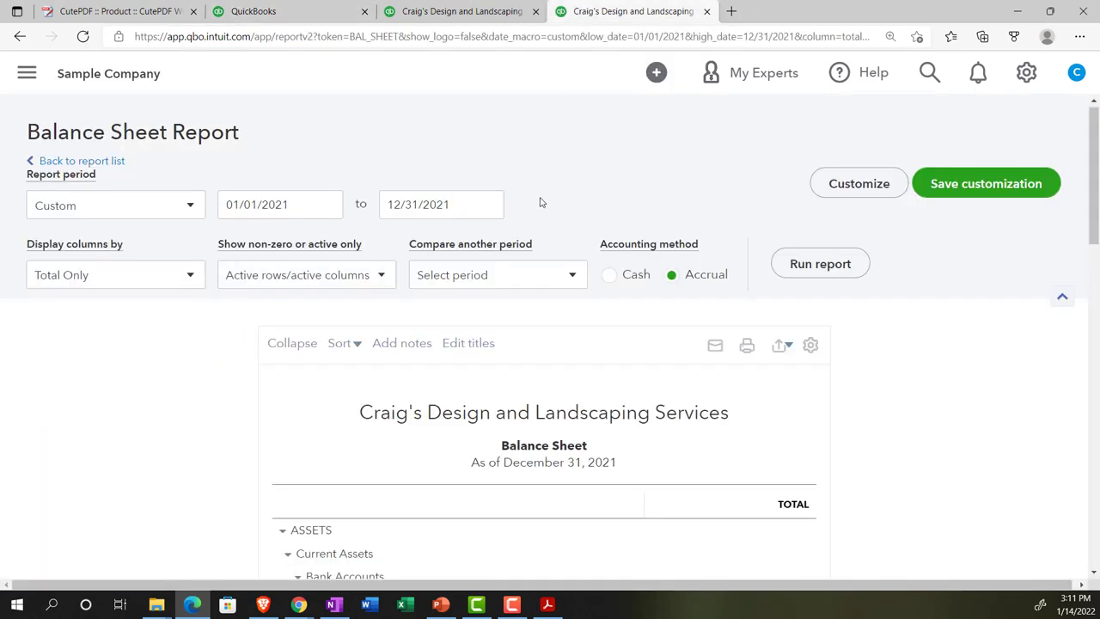
{"action": "left_click", "coordinate": [846, 183]}
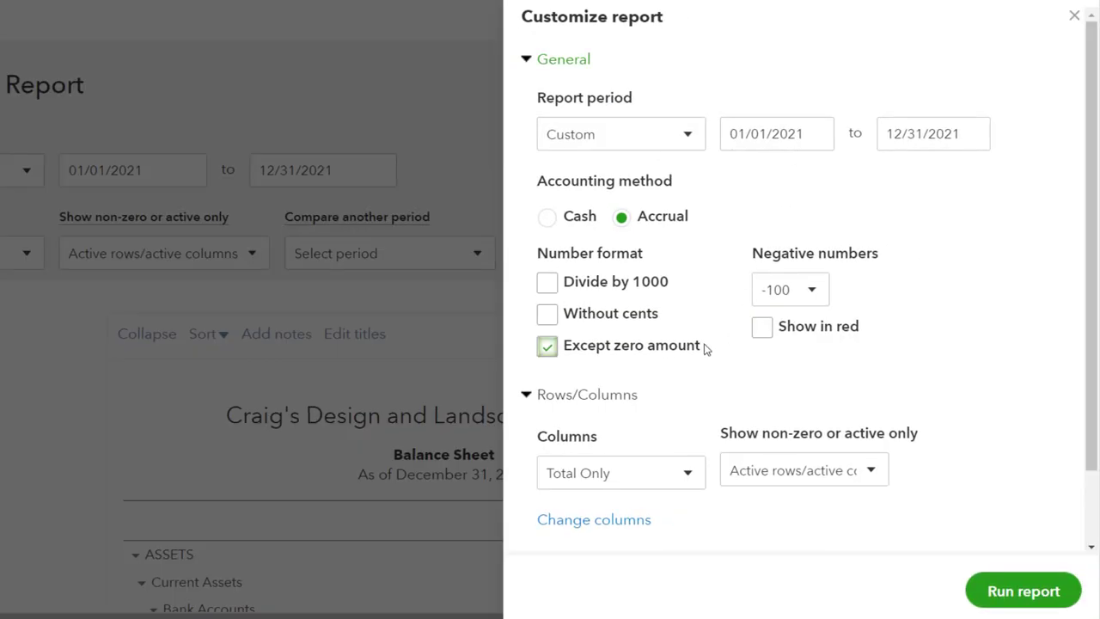
{"action": "left_click", "coordinate": [549, 314]}
{"action": "left_click", "coordinate": [816, 293]}
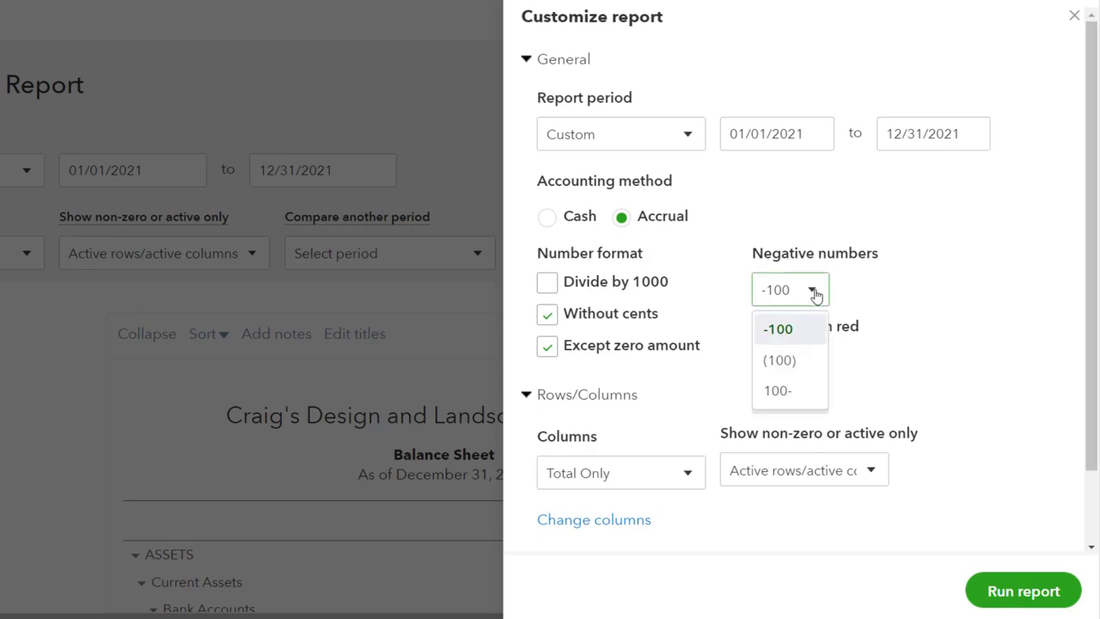
{"action": "left_click", "coordinate": [795, 361]}
{"action": "left_click", "coordinate": [761, 327]}
Step: Remove the date prepared, time prepared and report basis from the Balance Sheet's footer, and run the report
{"action": "scroll", "coordinate": [761, 329], "scroll_direction": "down", "scroll_amount": 2}
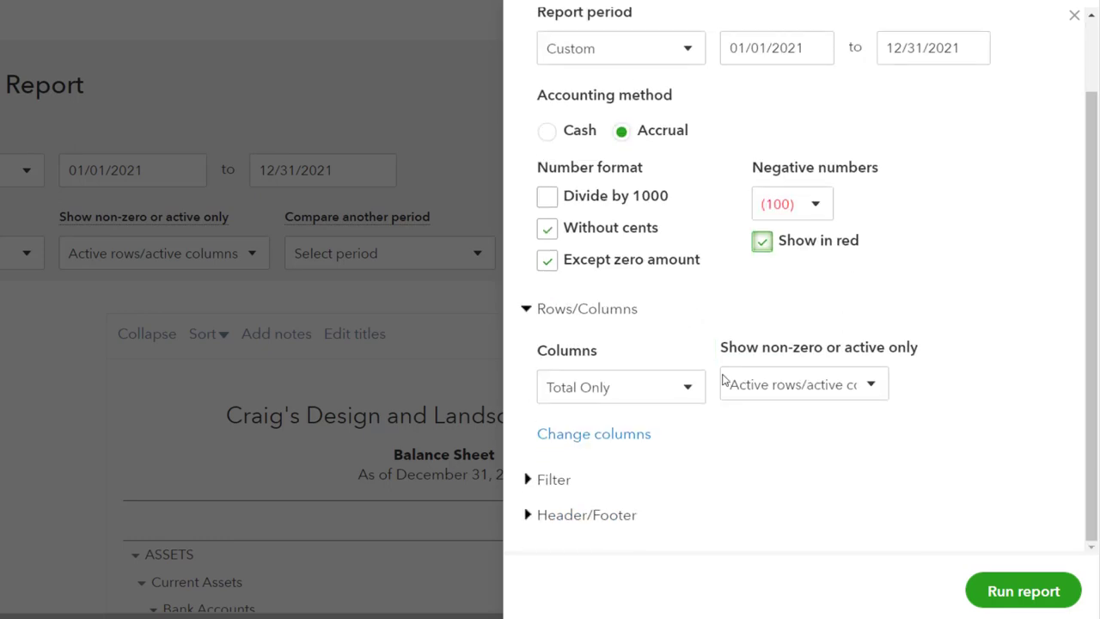
{"action": "left_click", "coordinate": [524, 515]}
{"action": "scroll", "coordinate": [577, 447], "scroll_direction": "down", "scroll_amount": 4}
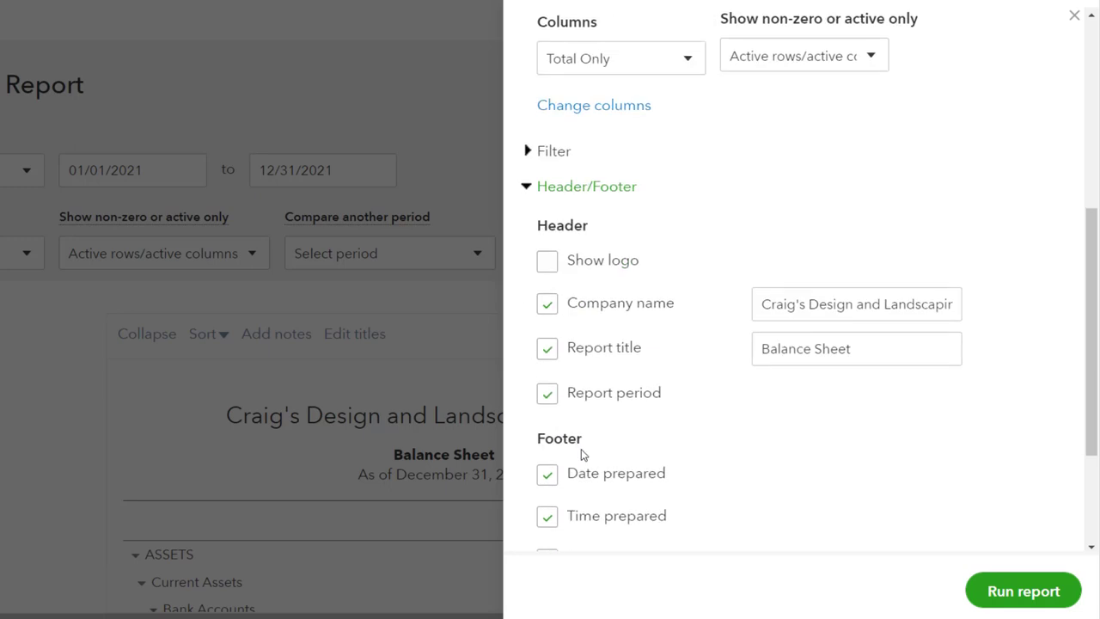
{"action": "scroll", "coordinate": [553, 312], "scroll_direction": "down", "scroll_amount": 2}
{"action": "left_click", "coordinate": [547, 309]}
{"action": "left_click", "coordinate": [547, 352]}
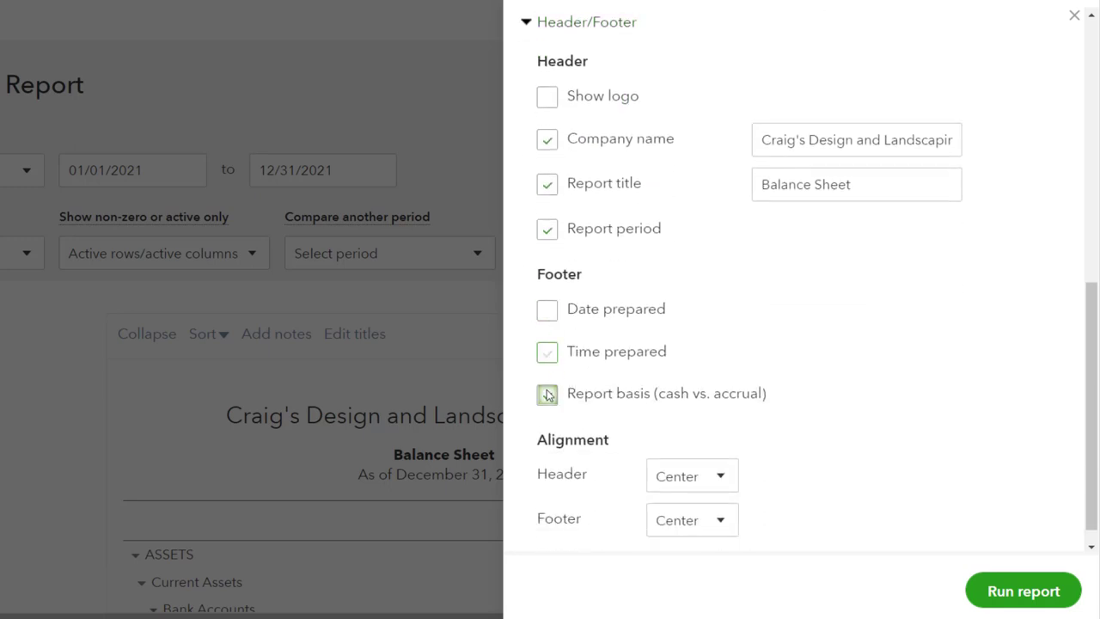
{"action": "left_click", "coordinate": [548, 394]}
{"action": "left_click", "coordinate": [1023, 591]}
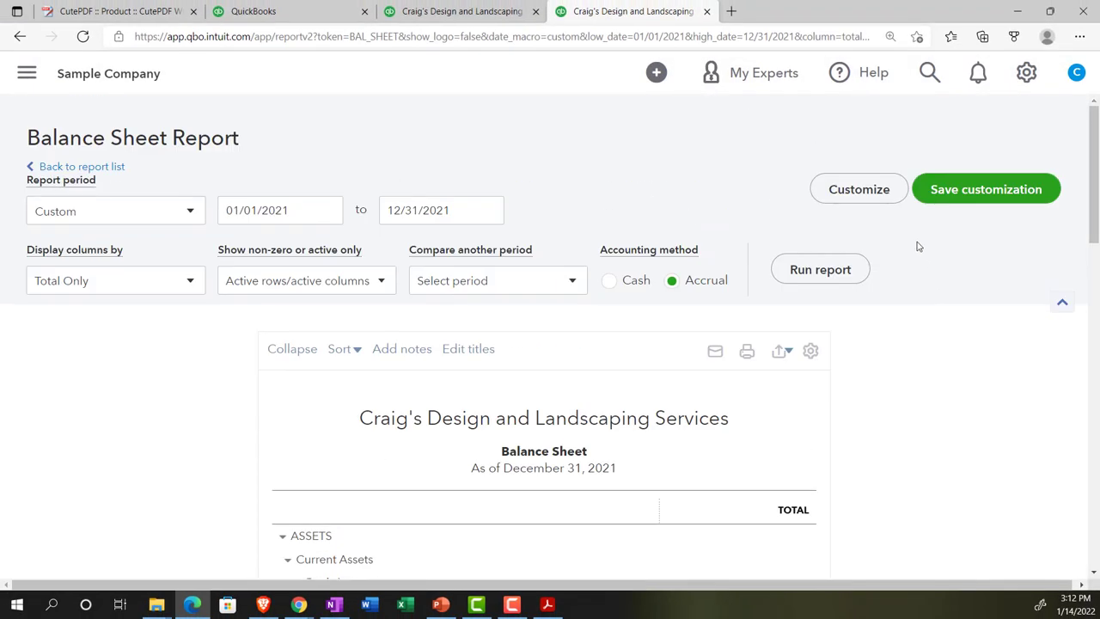
Step: Save the Balance Sheet customization to the Month End Reports group and look over the saved report
{"action": "left_click", "coordinate": [939, 196]}
{"action": "left_click", "coordinate": [936, 340]}
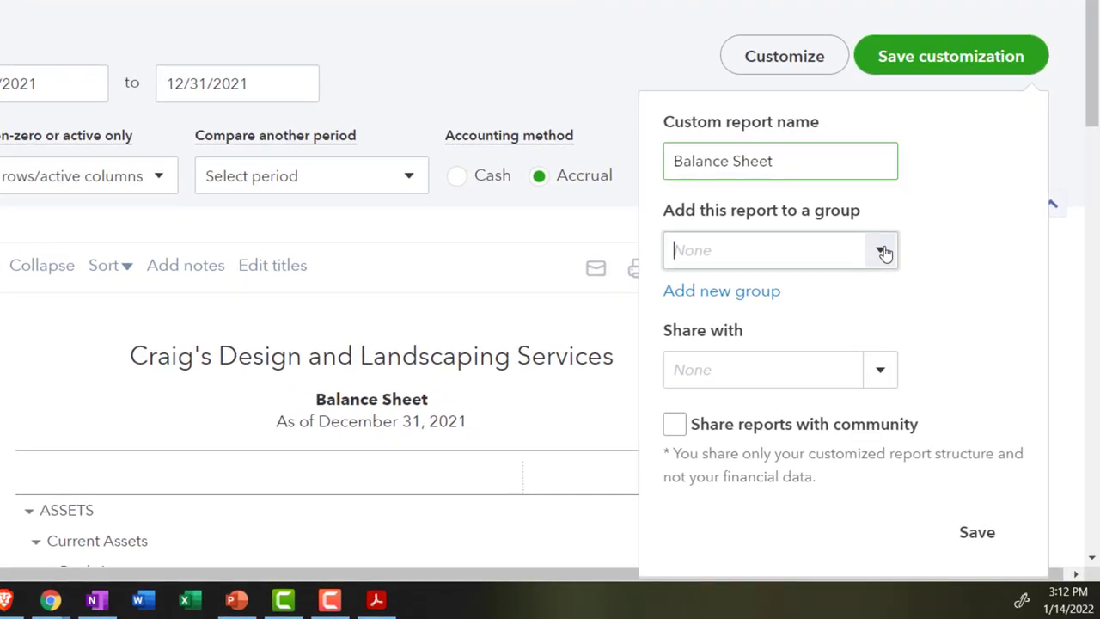
{"action": "left_click", "coordinate": [885, 252]}
{"action": "left_click", "coordinate": [800, 295]}
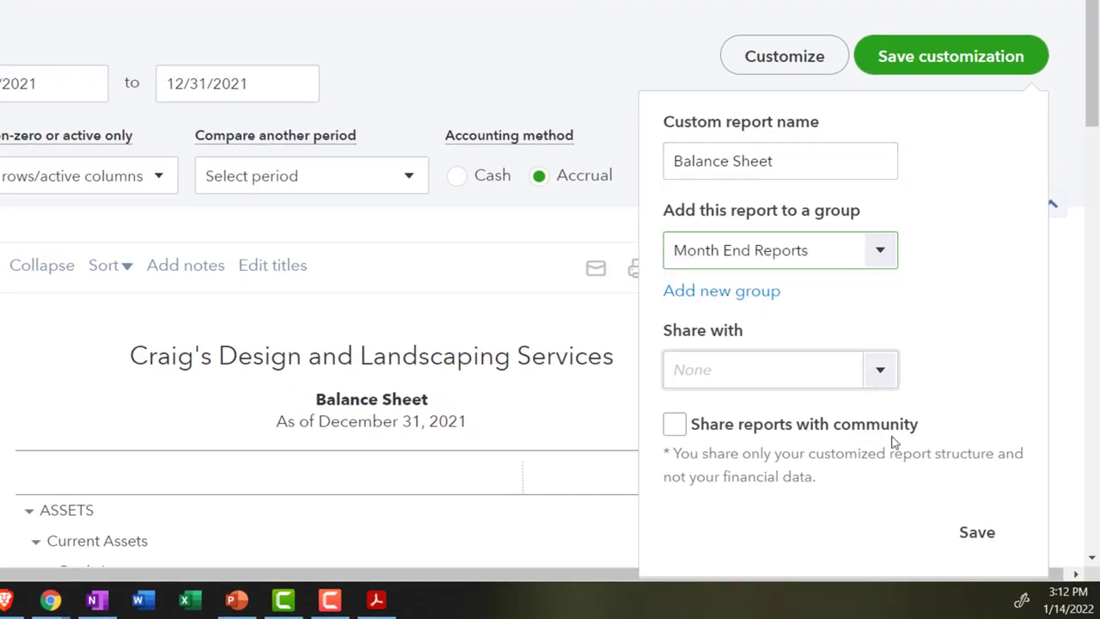
{"action": "left_click", "coordinate": [976, 532]}
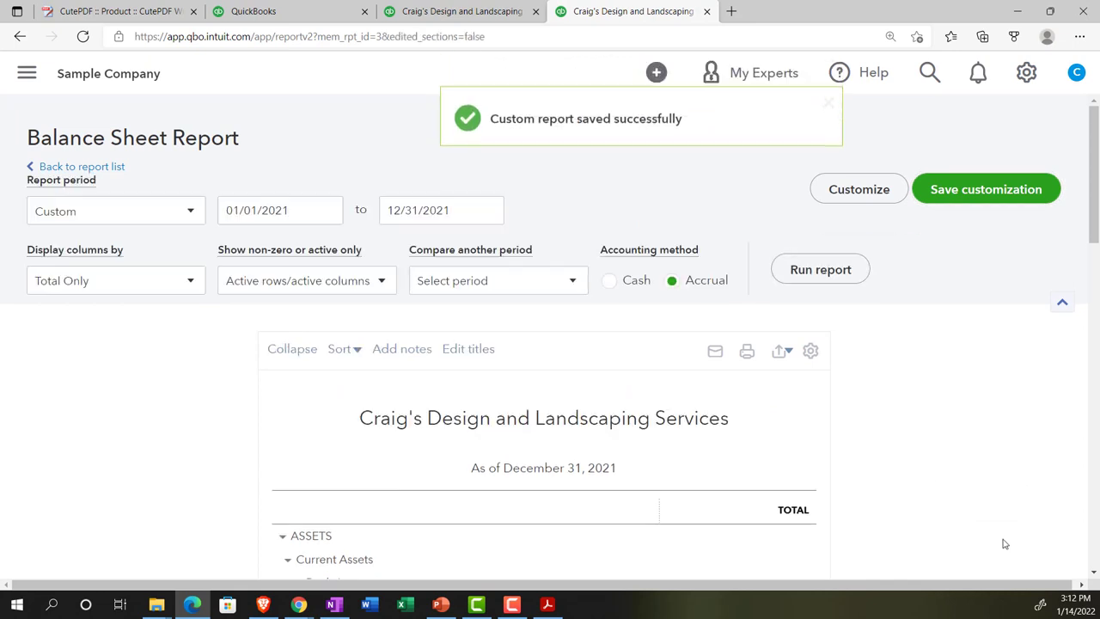
{"action": "scroll", "coordinate": [1000, 538], "scroll_direction": "down", "scroll_amount": 3}
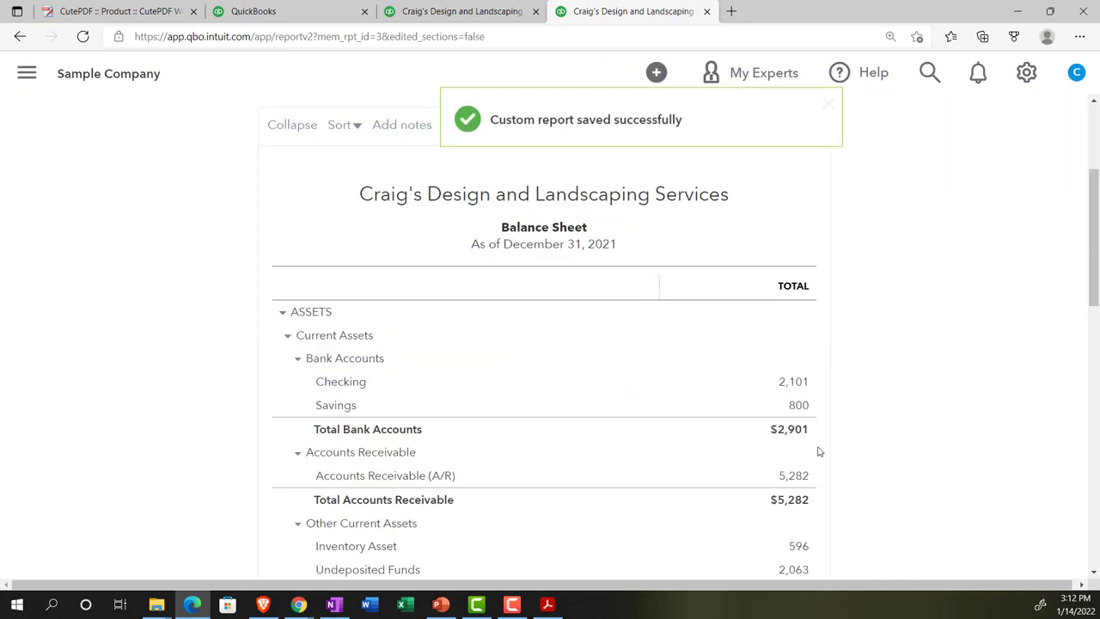
{"action": "scroll", "coordinate": [818, 451], "scroll_direction": "up", "scroll_amount": 3}
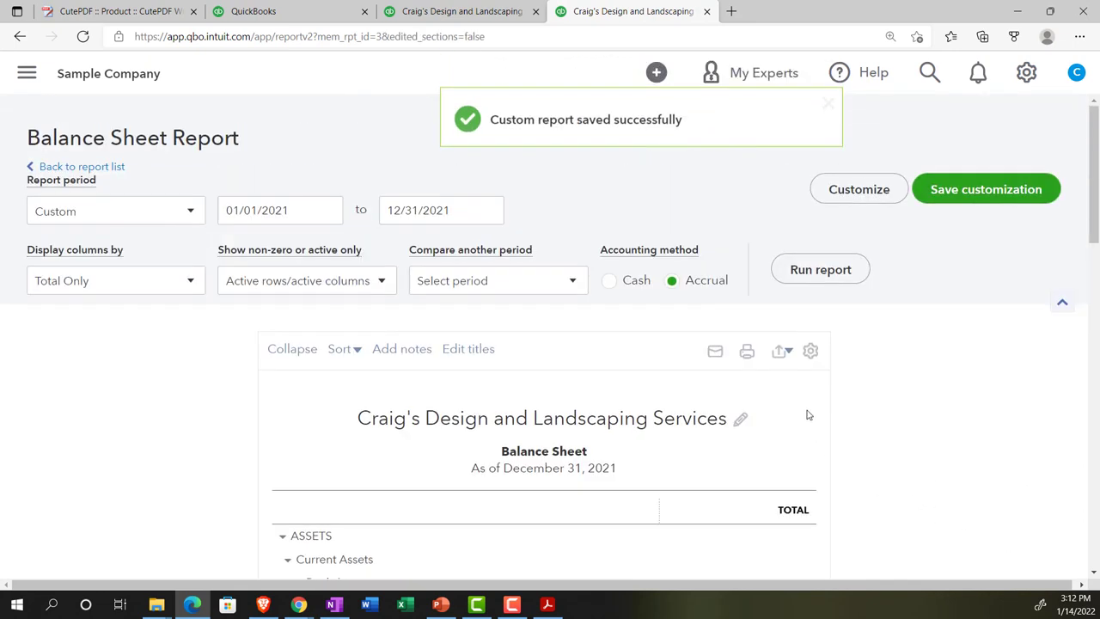
Step: Open the Balance Sheet's print preview, keep the Portrait orientation, and review the whole page
{"action": "left_click", "coordinate": [782, 351]}
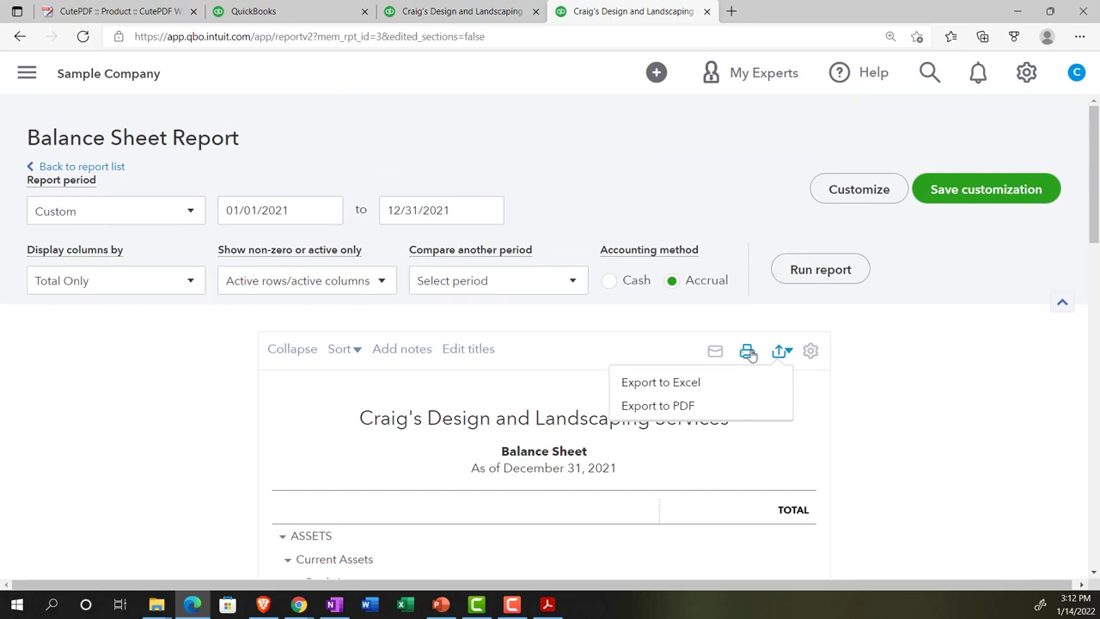
{"action": "left_click", "coordinate": [748, 352]}
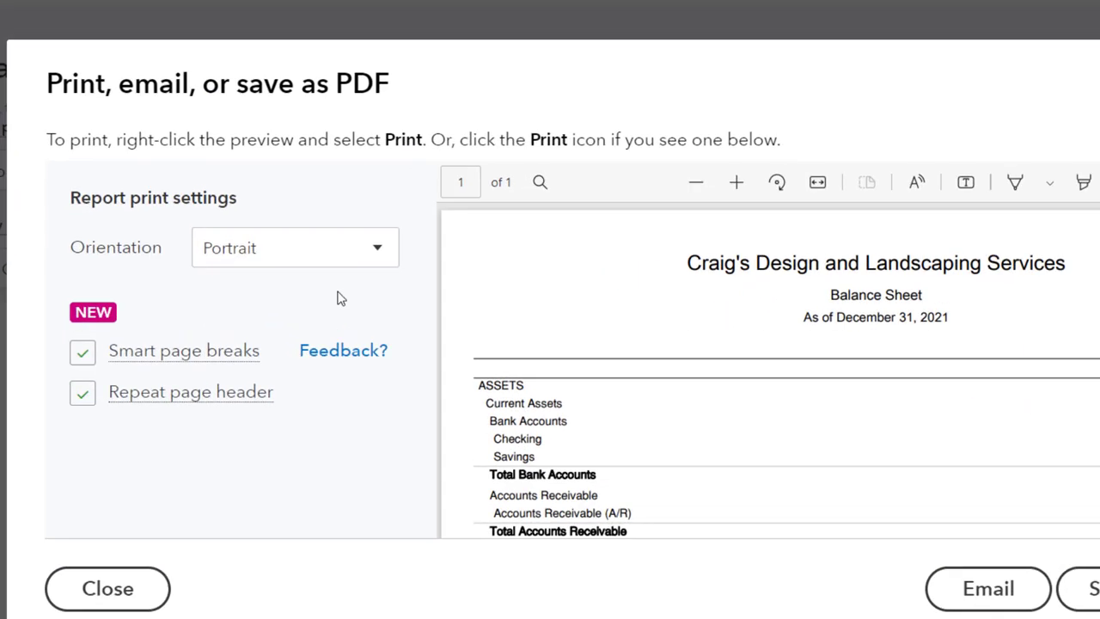
{"action": "left_click", "coordinate": [377, 250]}
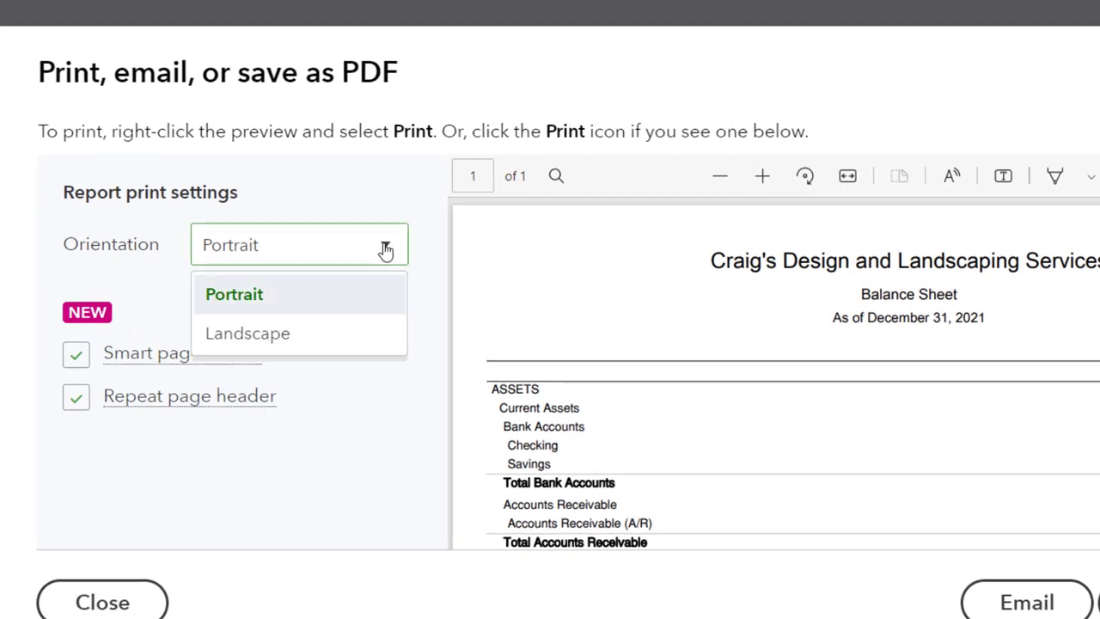
{"action": "left_click", "coordinate": [397, 255]}
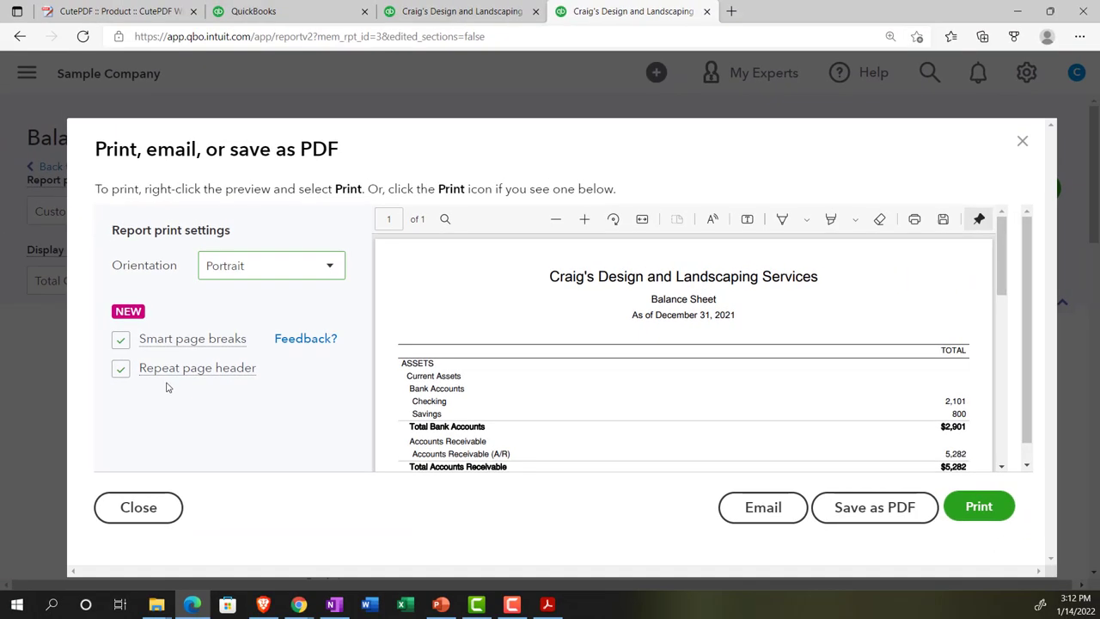
{"action": "scroll", "coordinate": [579, 344], "scroll_direction": "down", "scroll_amount": 10}
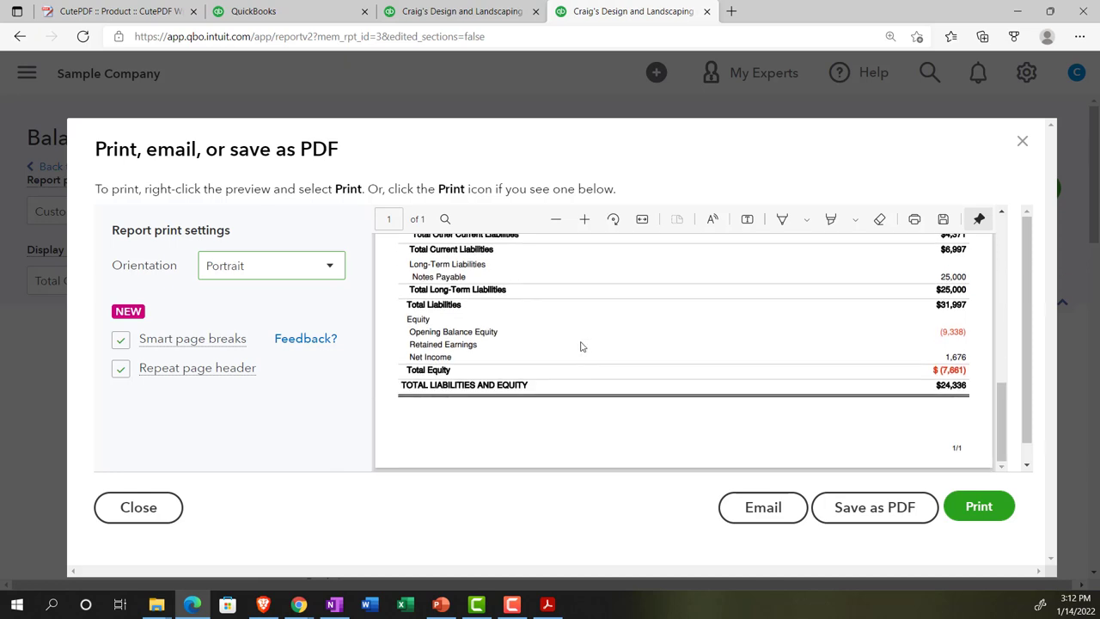
{"action": "scroll", "coordinate": [580, 347], "scroll_direction": "up", "scroll_amount": 10}
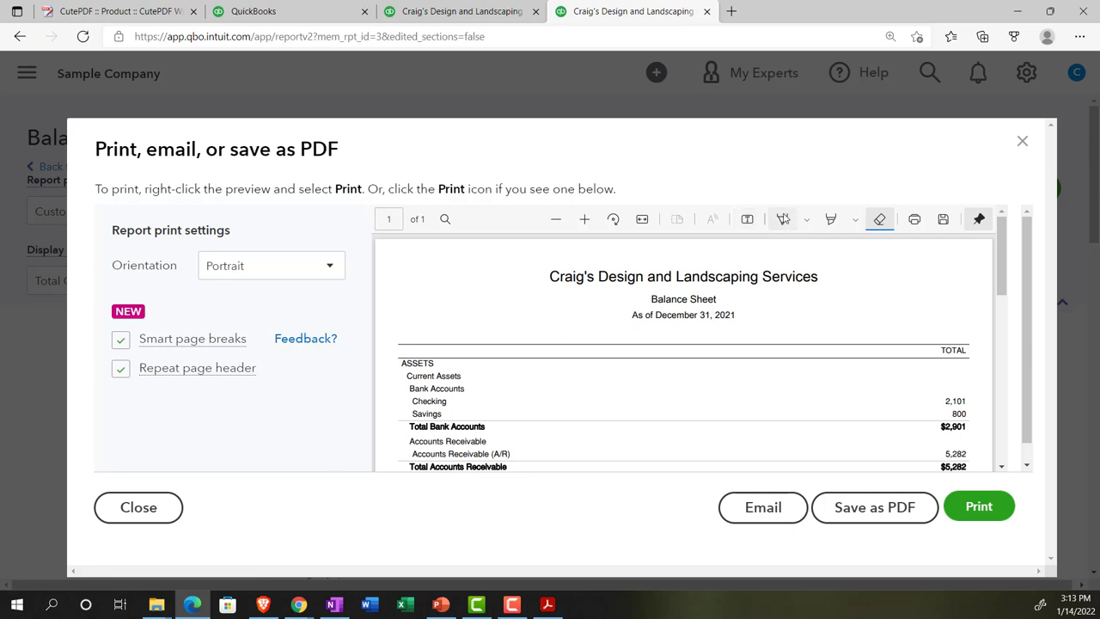
Step: Draw a line under the report date and highlight the Checking amount in the print preview
{"action": "left_click", "coordinate": [782, 218]}
{"action": "left_click_drag", "start_coordinate": [676, 327], "coordinate": [718, 325]}
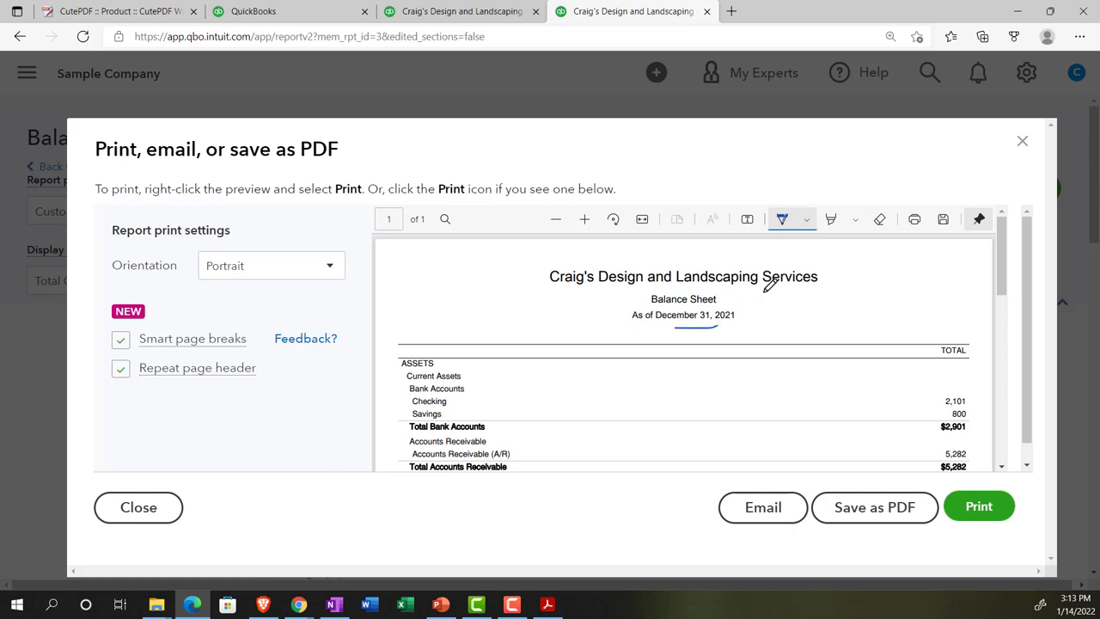
{"action": "left_click", "coordinate": [830, 218]}
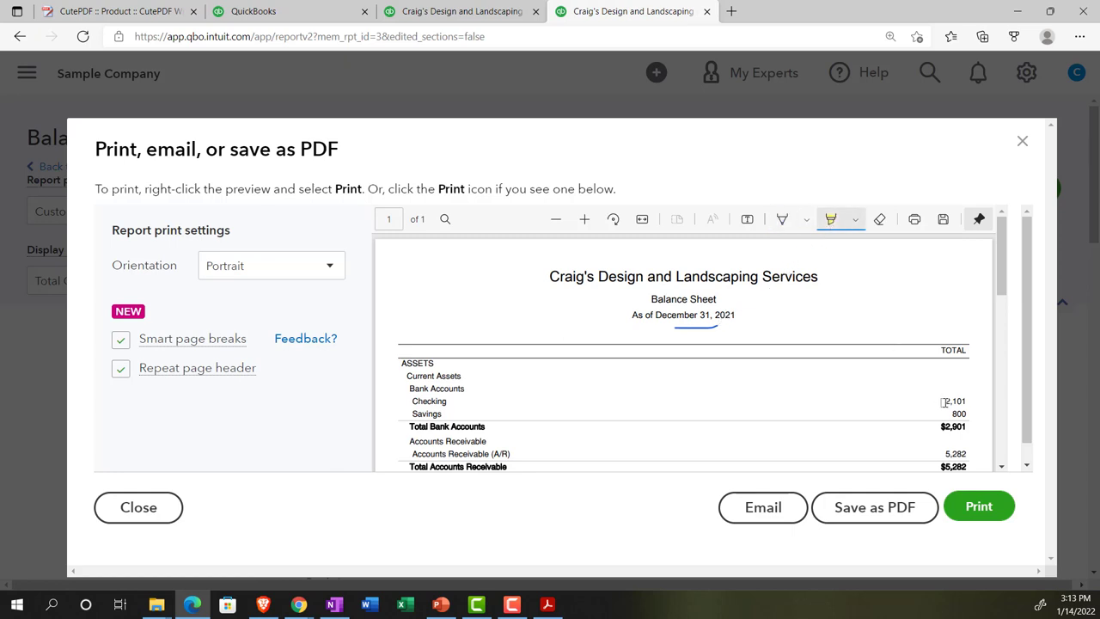
{"action": "left_click_drag", "start_coordinate": [942, 402], "coordinate": [973, 400]}
Step: Erase the Checking amount's highlight and the line drawn under the report date
{"action": "left_click", "coordinate": [879, 218]}
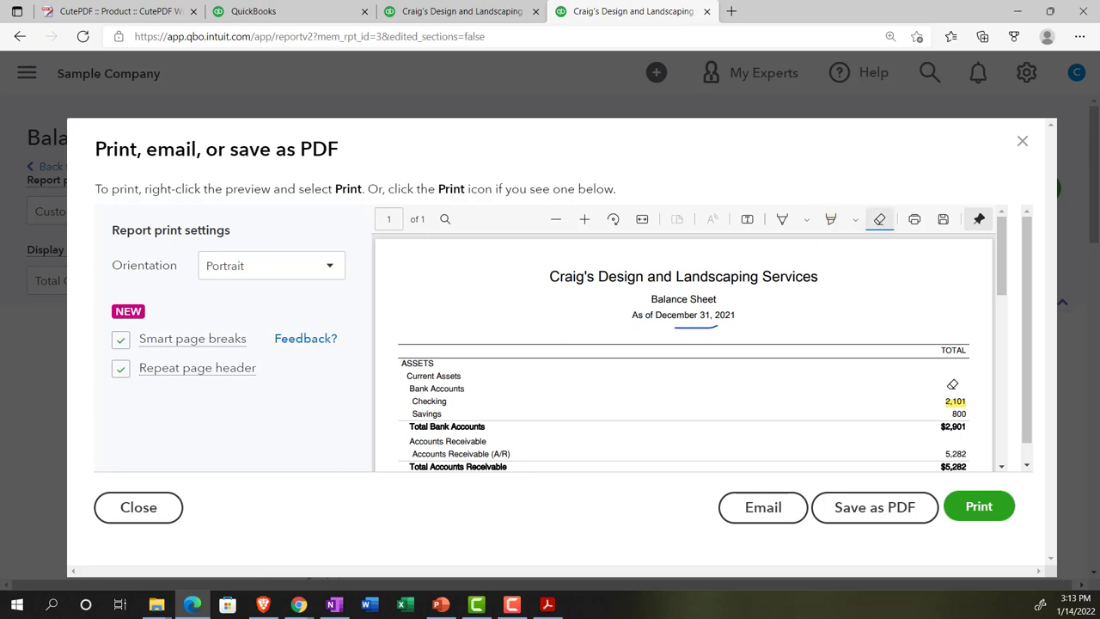
{"action": "left_click", "coordinate": [954, 400]}
{"action": "left_click_drag", "start_coordinate": [713, 317], "coordinate": [675, 337]}
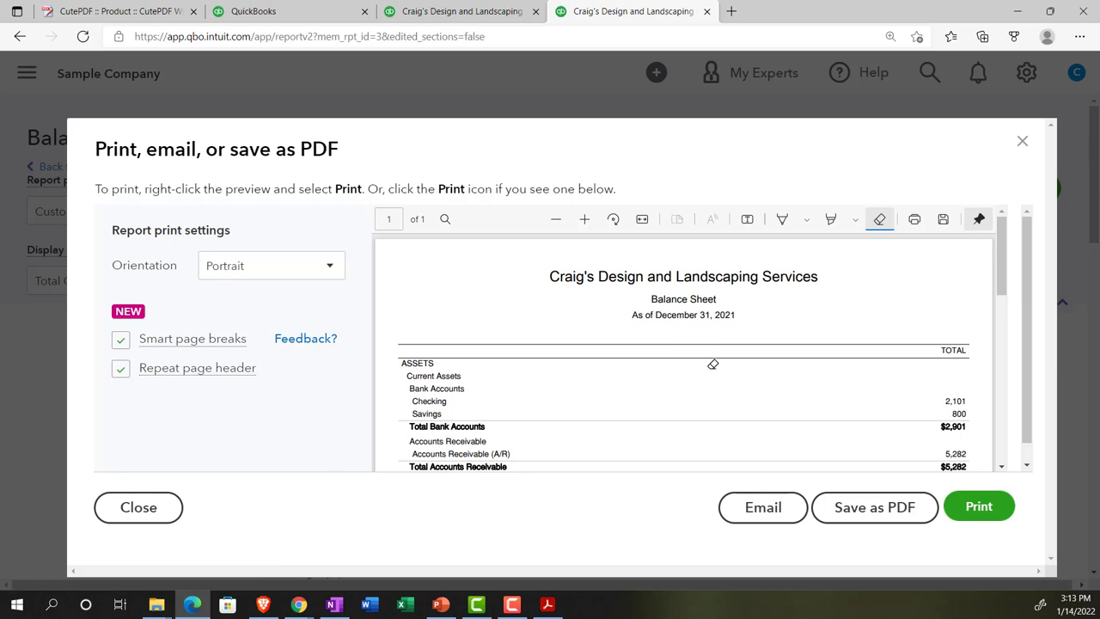
Step: Open the Balance Sheet PDF for printing and select CutePDF Writer as the printer
{"action": "left_click", "coordinate": [964, 515]}
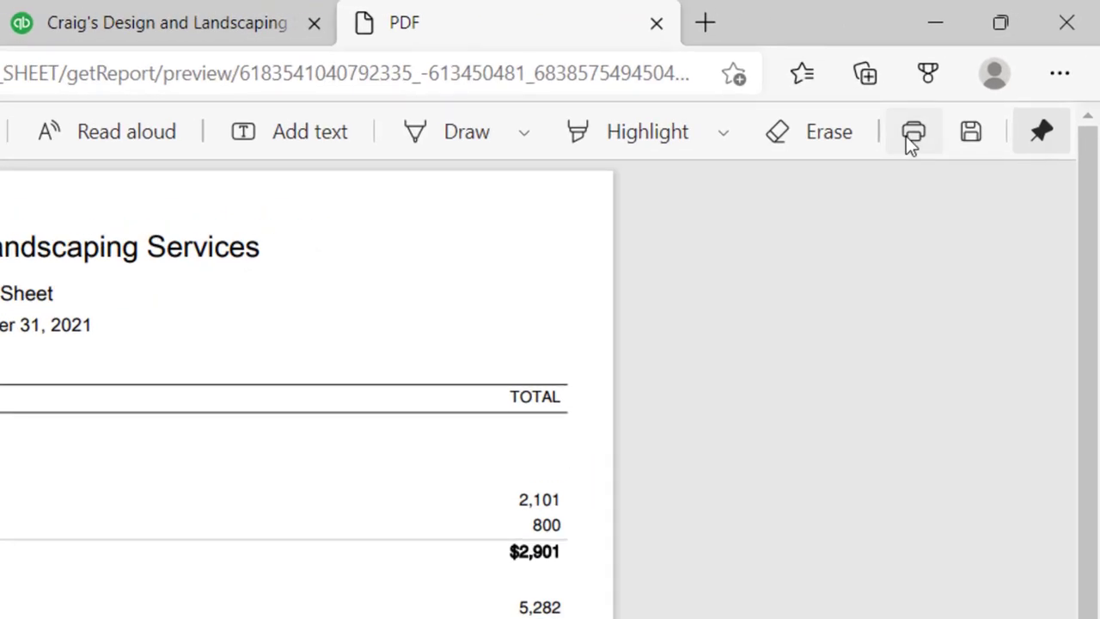
{"action": "left_click", "coordinate": [911, 135]}
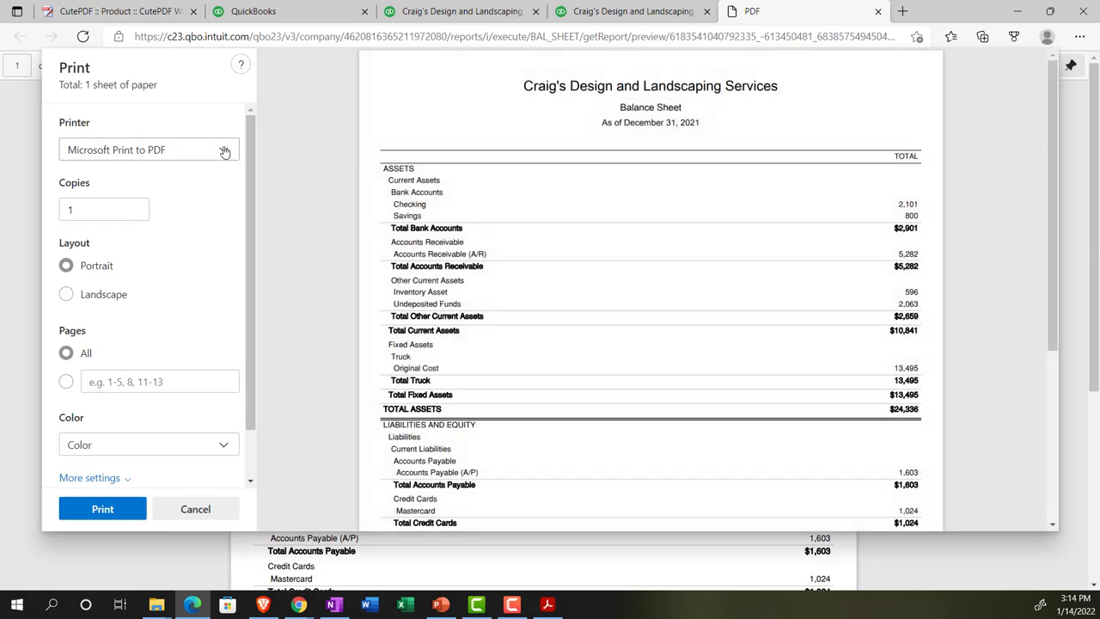
{"action": "left_click", "coordinate": [224, 151]}
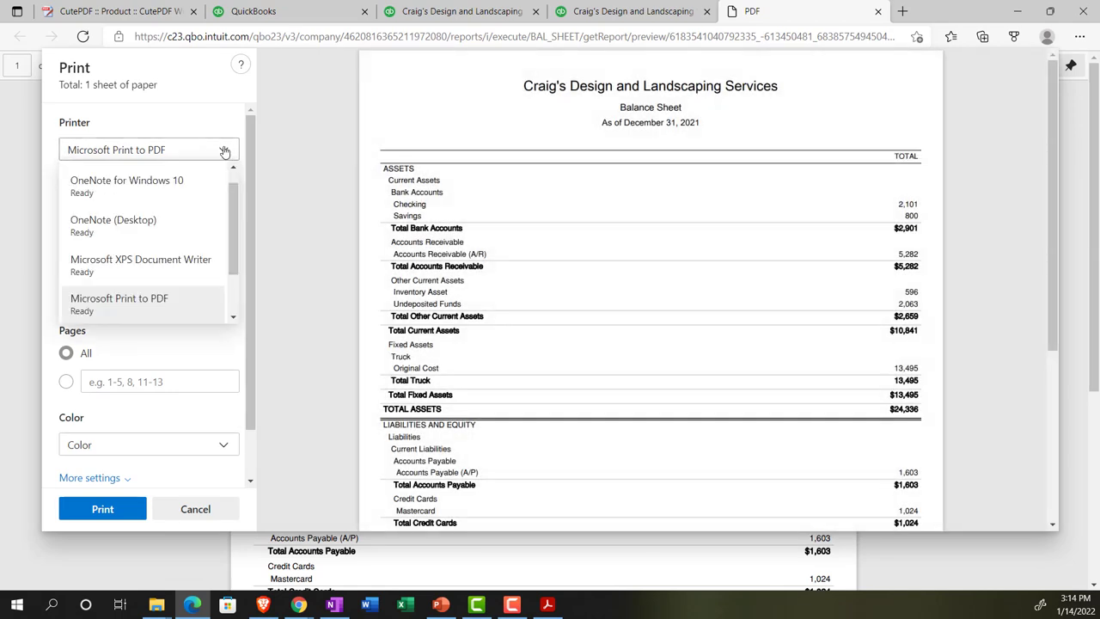
{"action": "scroll", "coordinate": [203, 228], "scroll_direction": "down", "scroll_amount": 1}
{"action": "scroll", "coordinate": [202, 231], "scroll_direction": "down", "scroll_amount": 1}
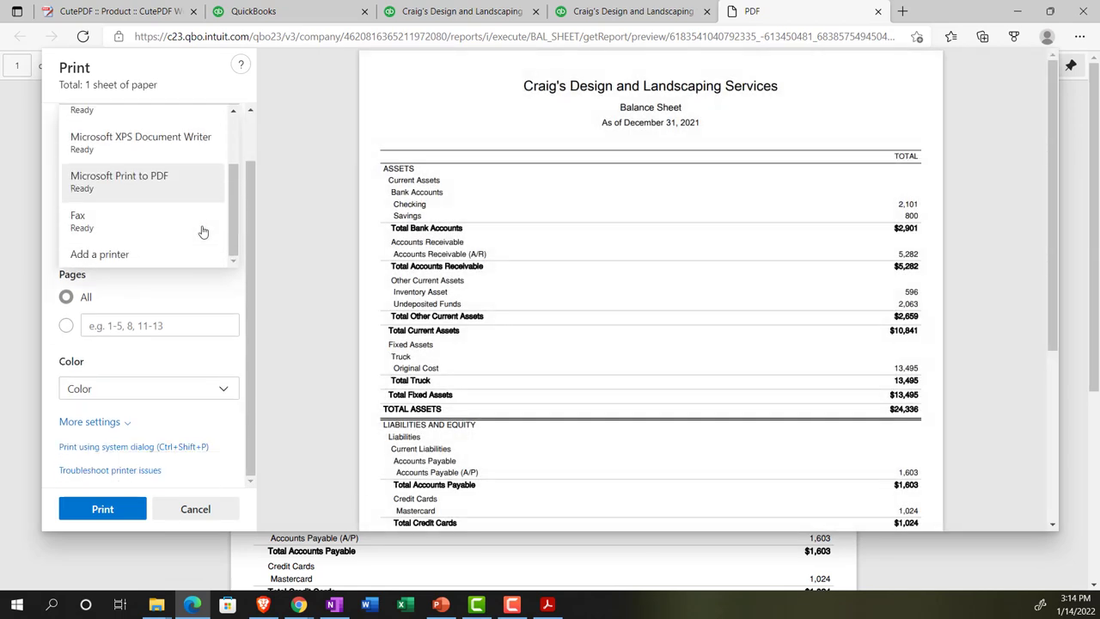
{"action": "scroll", "coordinate": [179, 306], "scroll_direction": "up", "scroll_amount": 4}
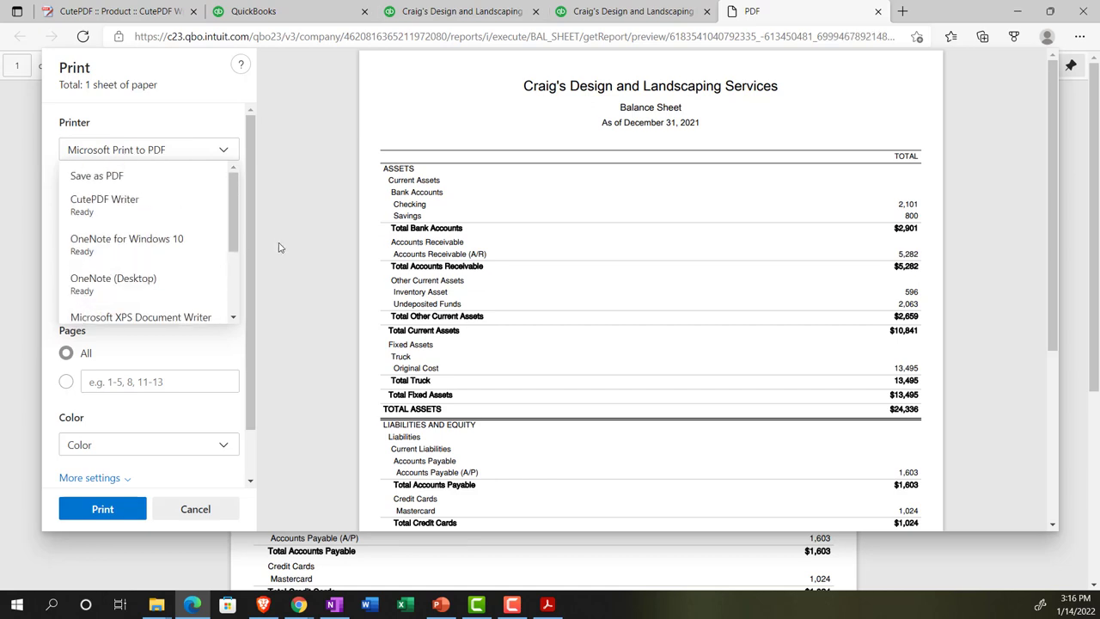
{"action": "left_click", "coordinate": [127, 214]}
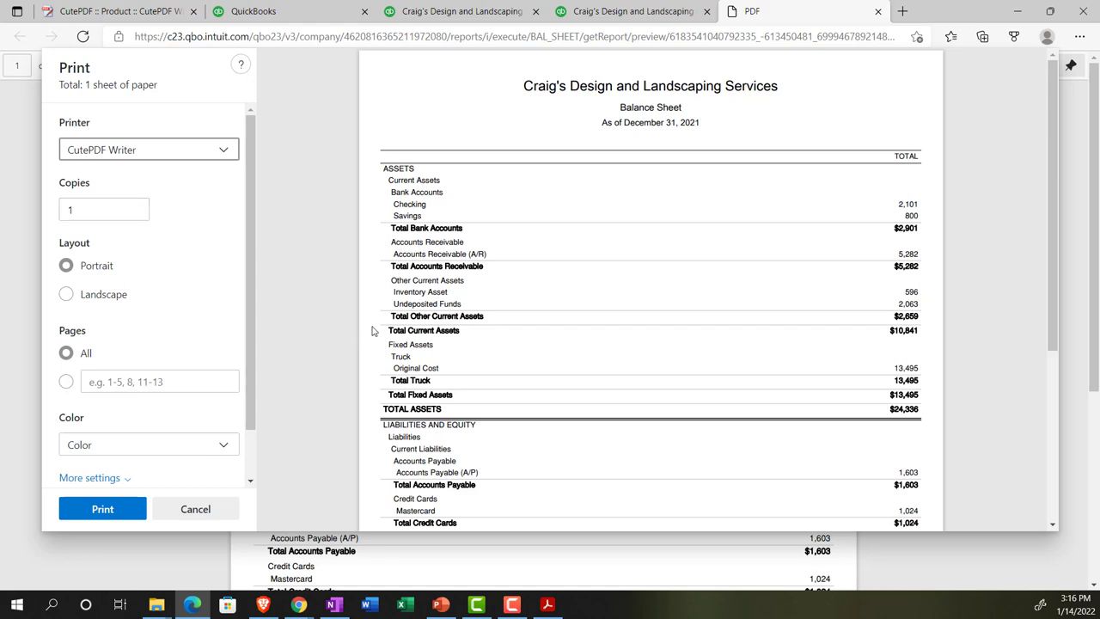
Step: Print the report, save the PDF as Balance Sheet in the Navigation Section folder, and minimize the browser
{"action": "scroll", "coordinate": [372, 330], "scroll_direction": "down", "scroll_amount": 5}
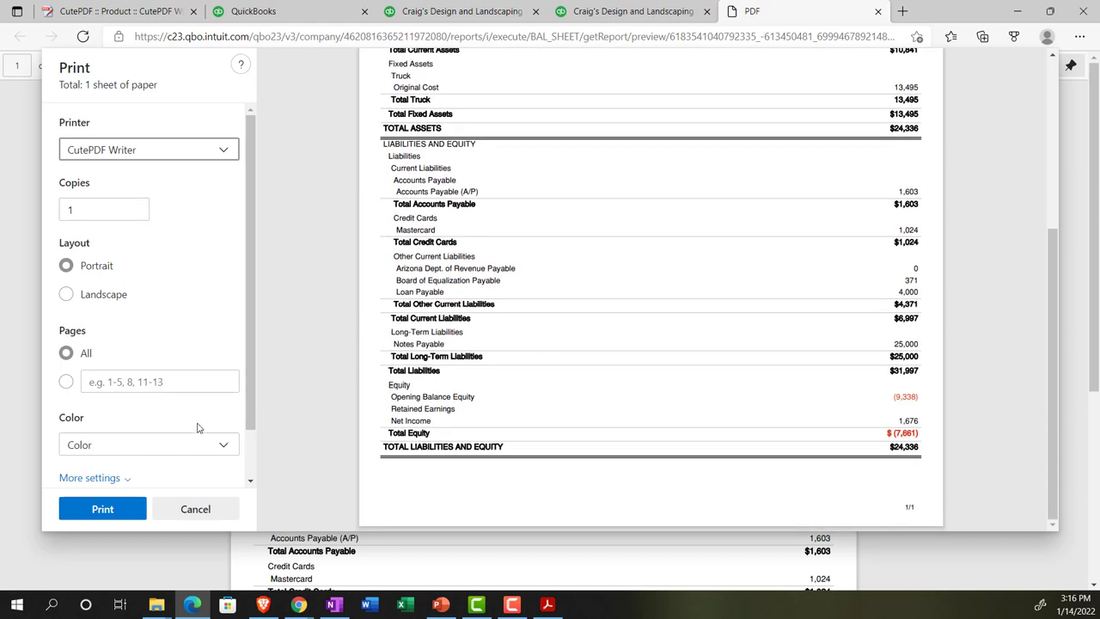
{"action": "left_click", "coordinate": [140, 509]}
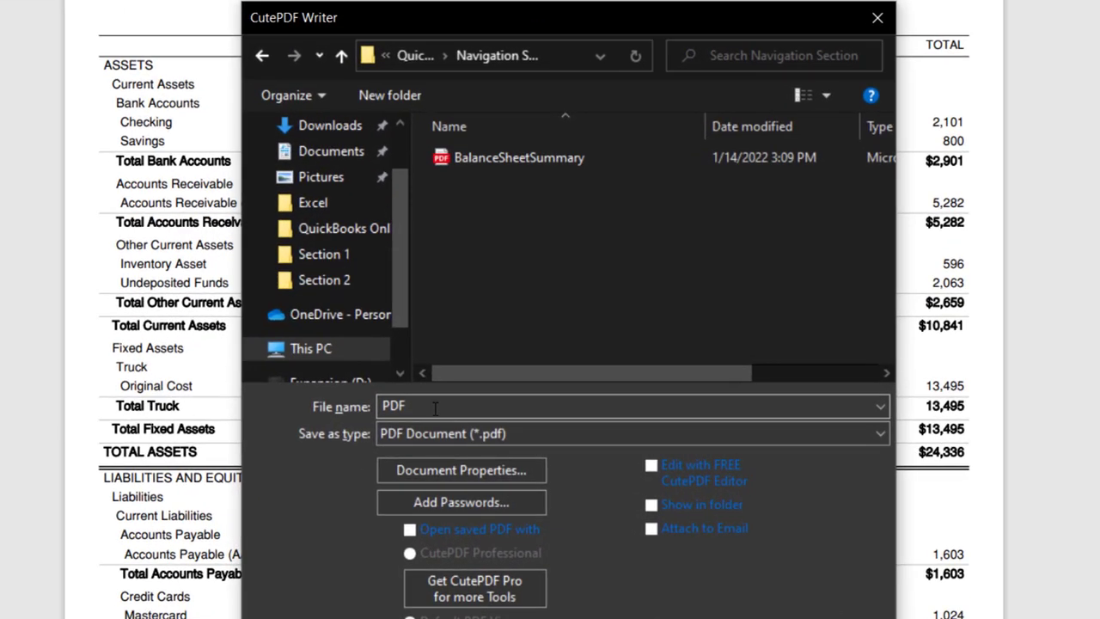
{"action": "left_click", "coordinate": [435, 409]}
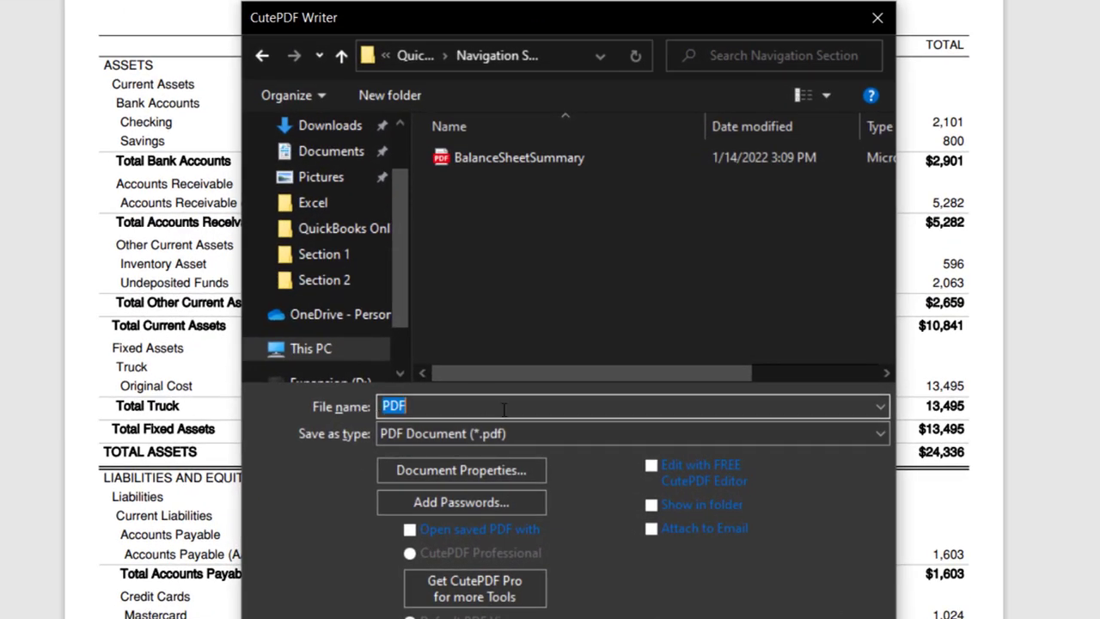
{"action": "type", "text": "Balance Sheet"}
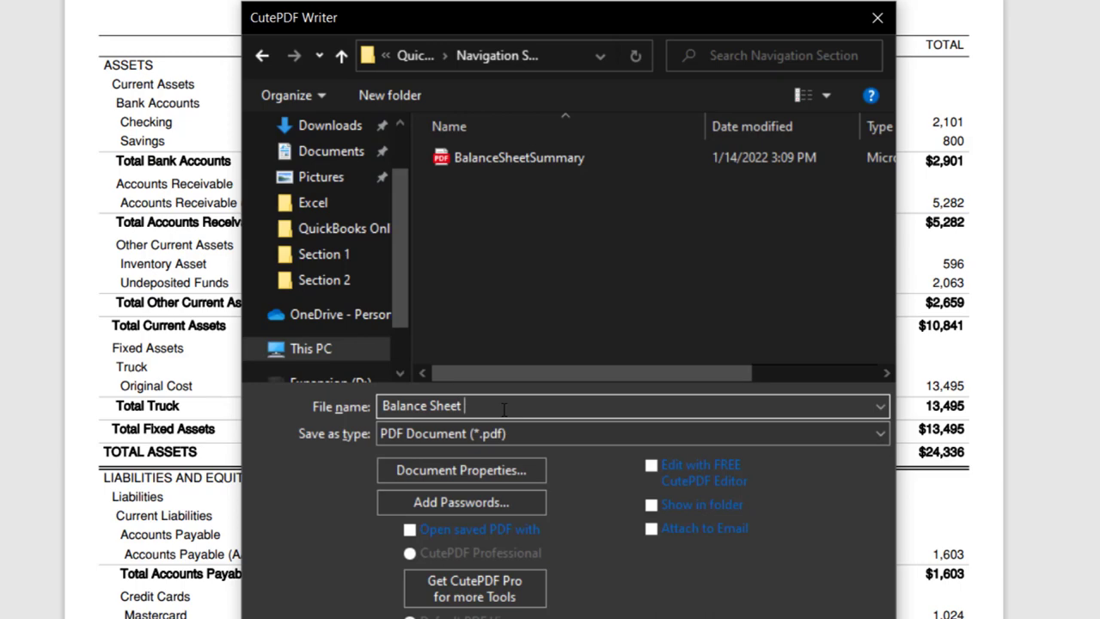
{"action": "left_click_drag", "start_coordinate": [588, 36], "coordinate": [559, 0]}
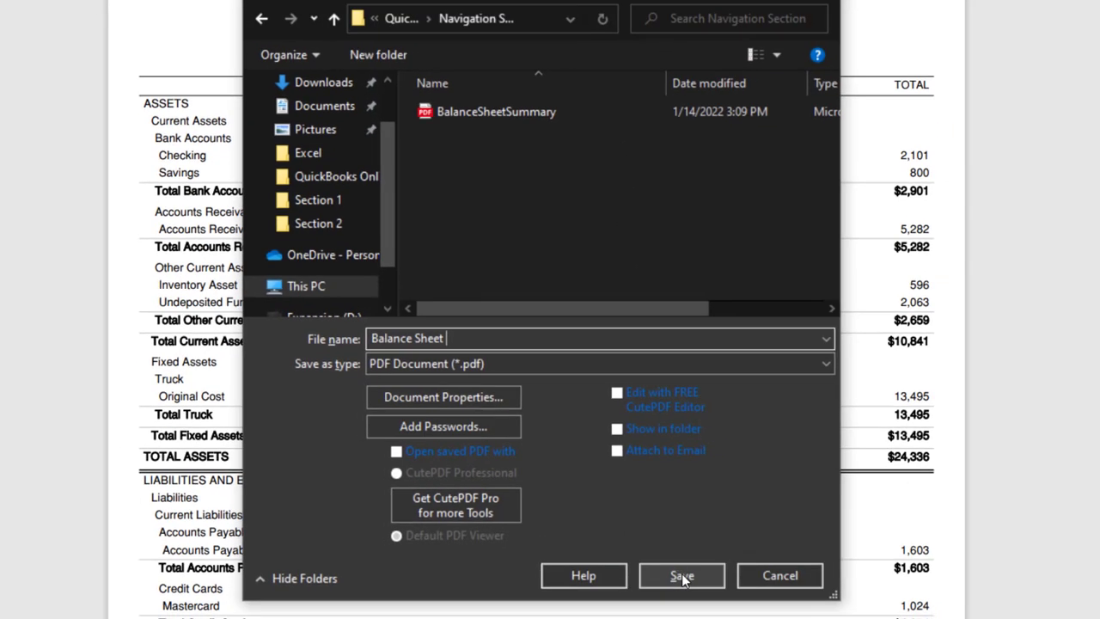
{"action": "left_click", "coordinate": [692, 572]}
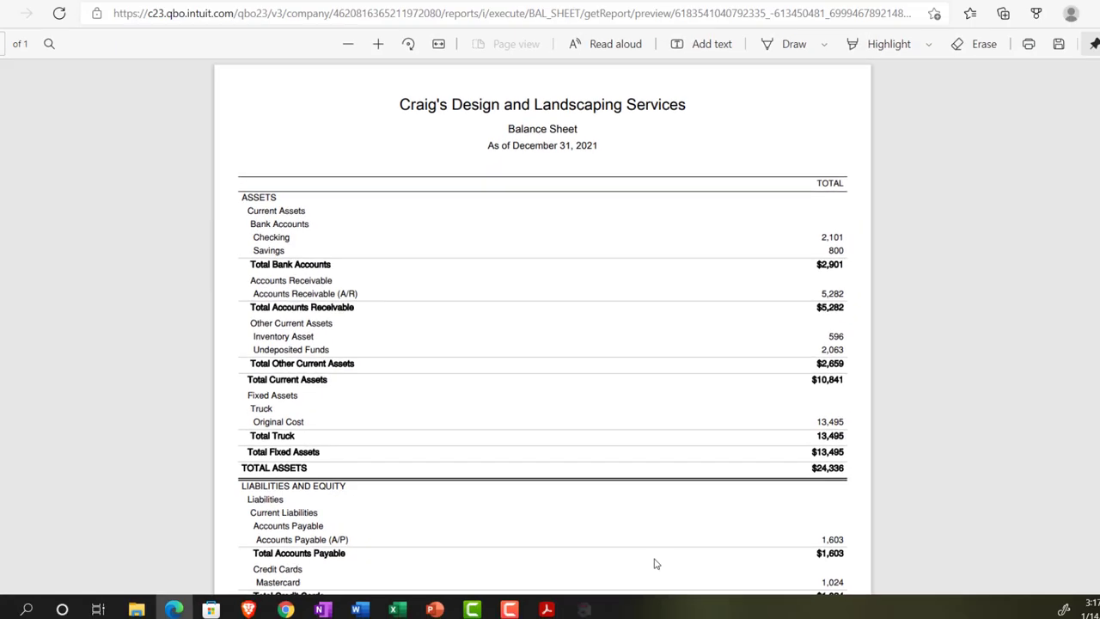
{"action": "left_click", "coordinate": [1018, 11]}
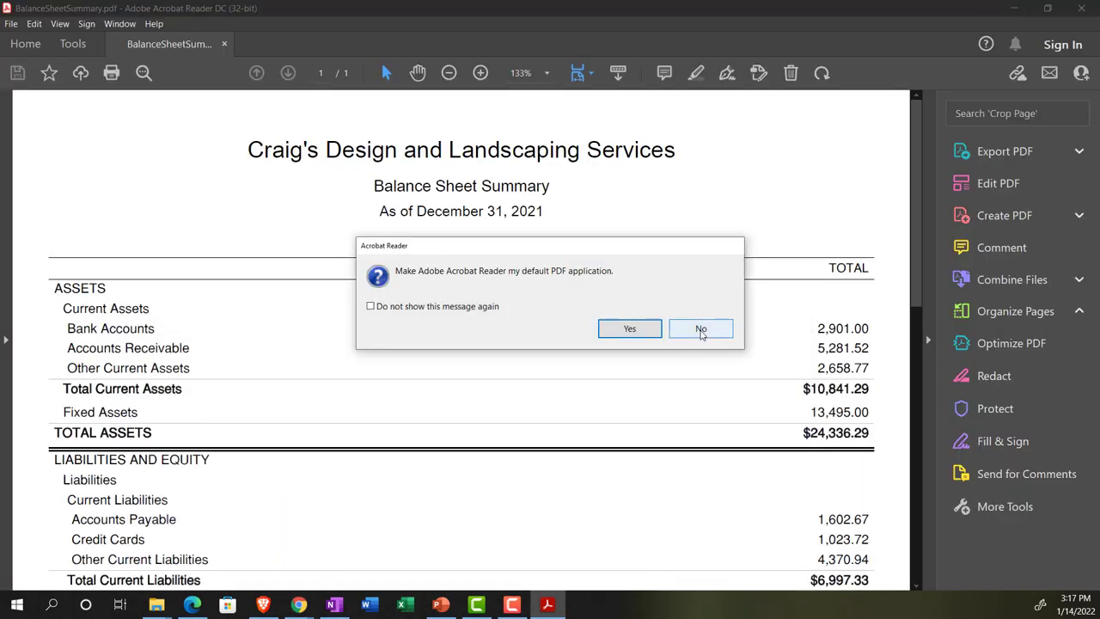
Step: Dismiss Acrobat's default-application prompt, switch to Edge, and close the Balance Sheet PDF tab and print preview
{"action": "left_click", "coordinate": [634, 332]}
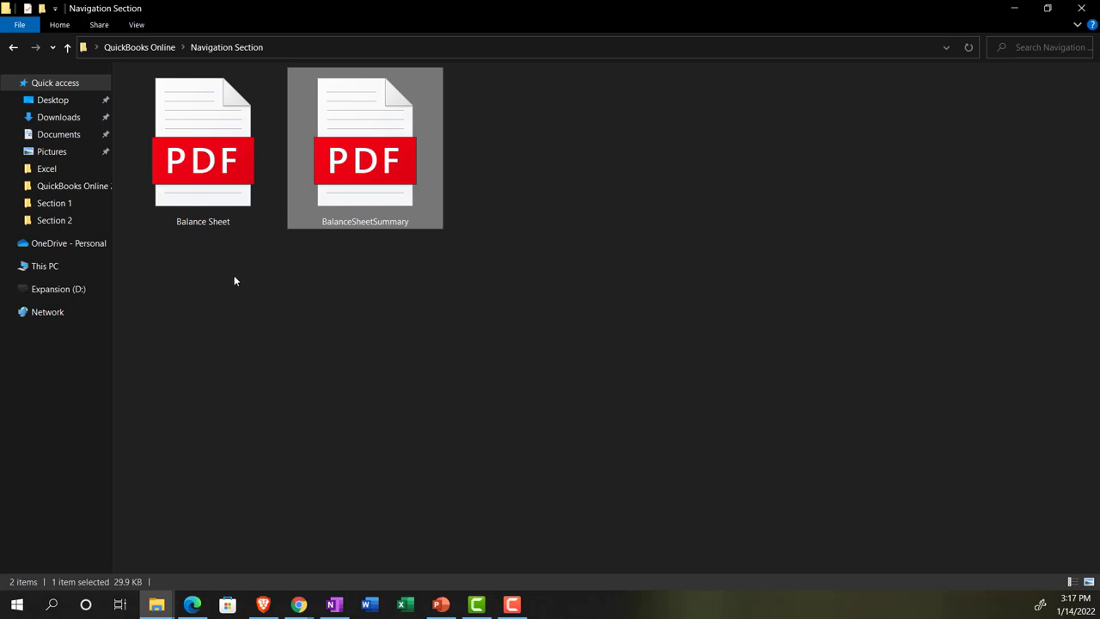
{"action": "left_click", "coordinate": [192, 605]}
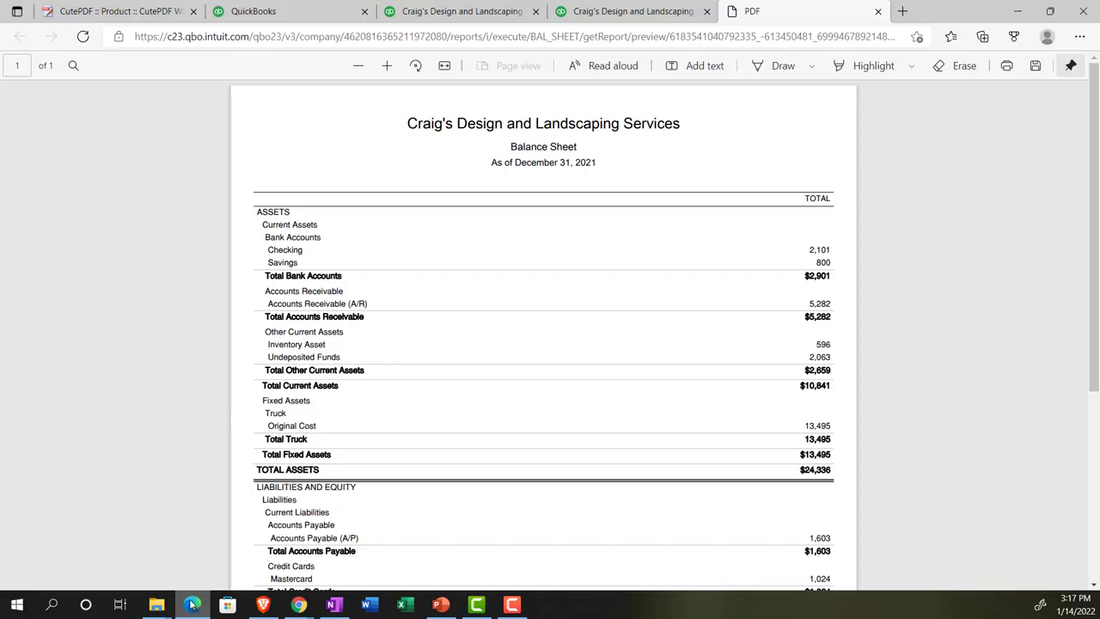
{"action": "left_click", "coordinate": [877, 11]}
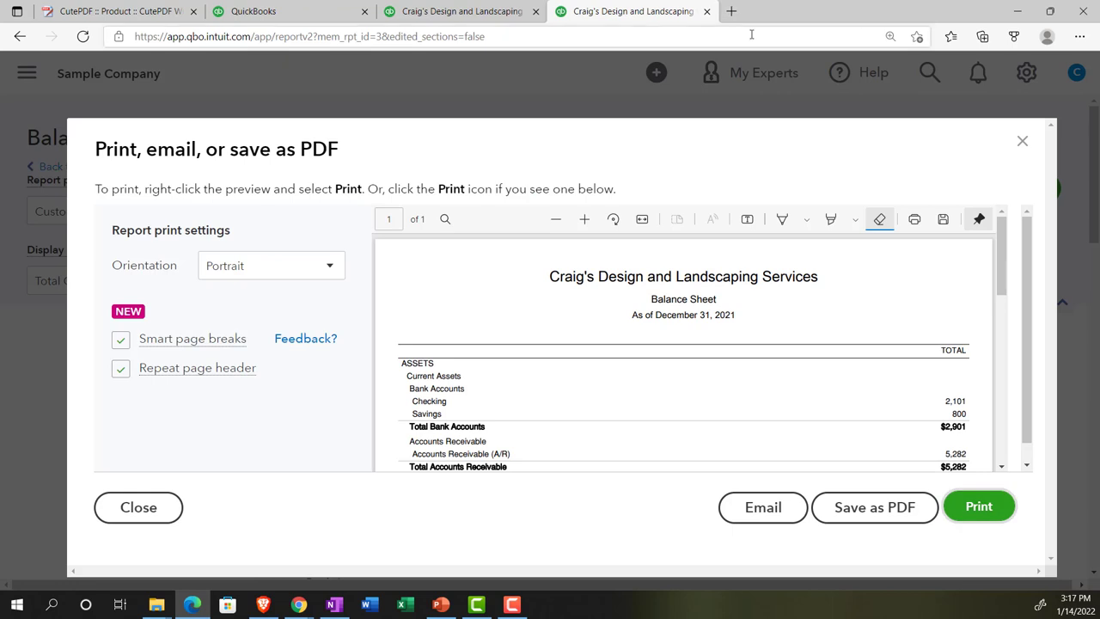
{"action": "left_click", "coordinate": [1022, 143]}
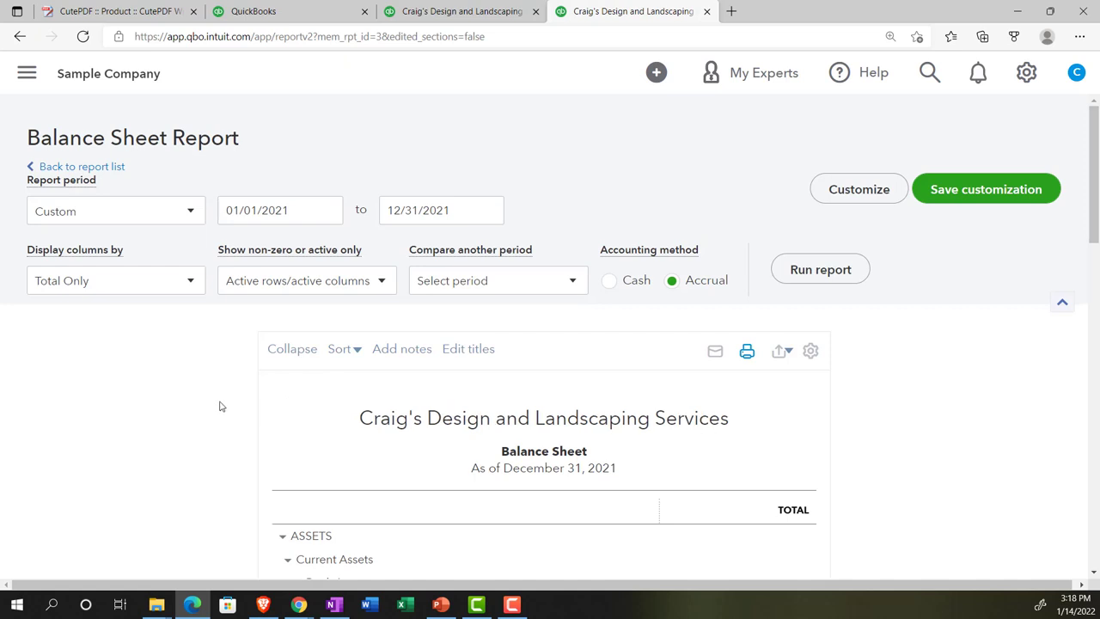
{"action": "left_click_drag", "start_coordinate": [298, 211], "coordinate": [177, 216]}
{"action": "type", "text": "1"}
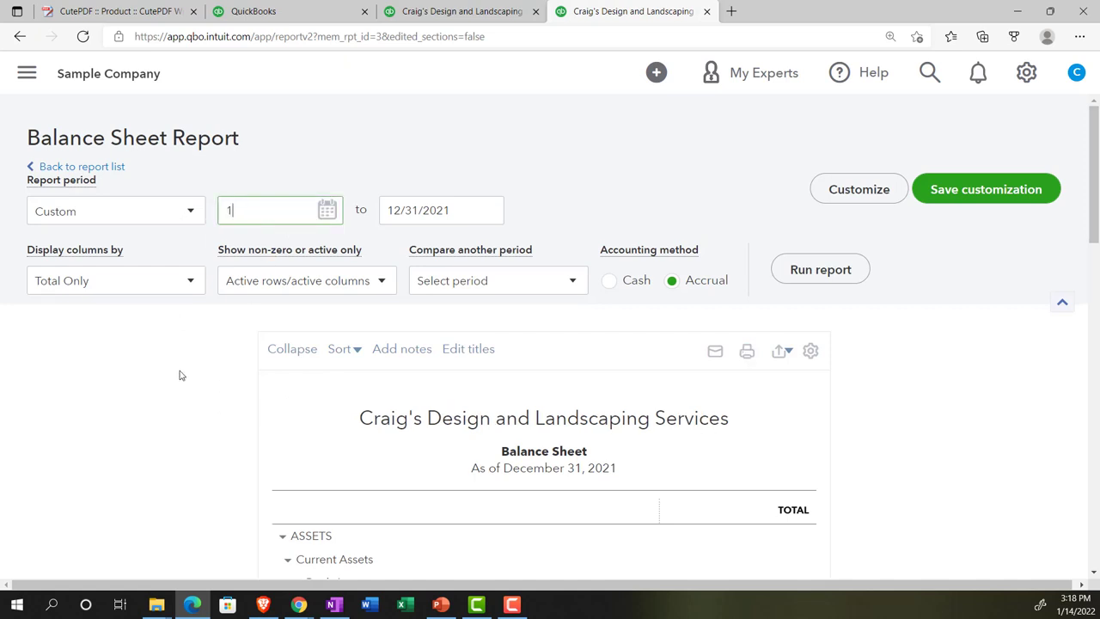
{"action": "type", "text": "2/31/2021"}
{"action": "key", "text": "Tab"}
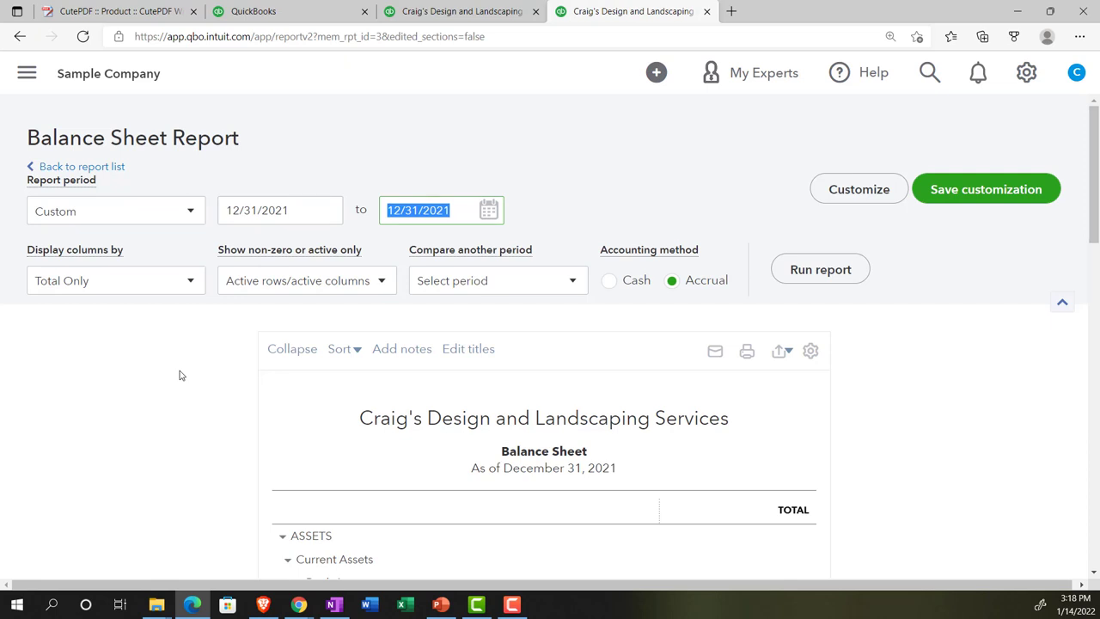
Step: Set the start date of the Balance Sheet's report period to 12/01/2021
{"action": "left_click_drag", "start_coordinate": [292, 212], "coordinate": [147, 216]}
{"action": "type", "text": "12/0"}
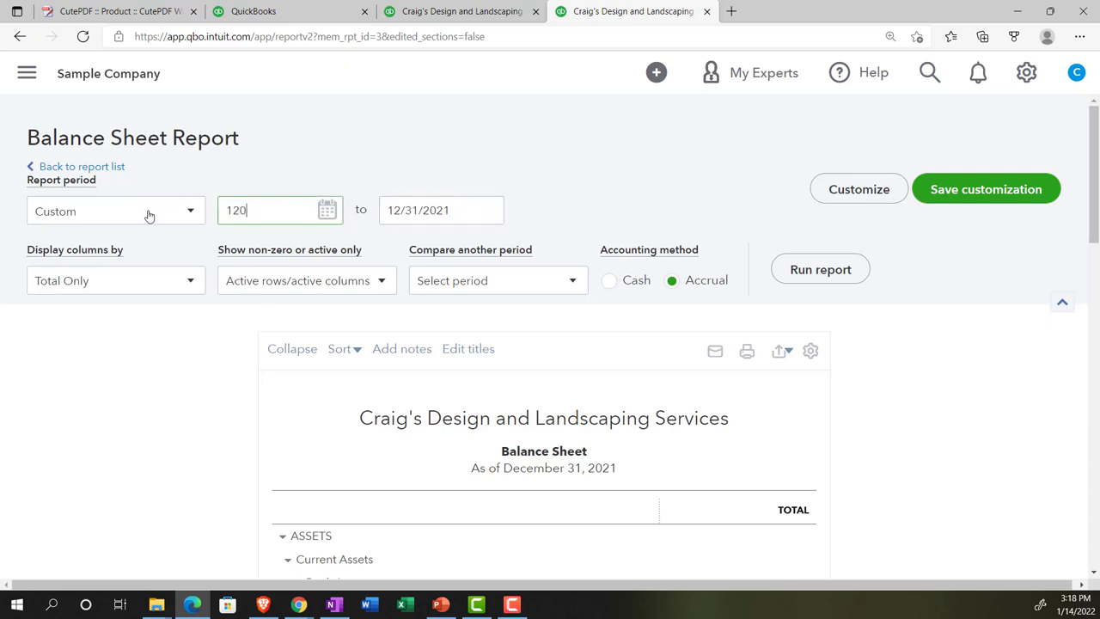
{"action": "type", "text": "1/2021"}
{"action": "key", "text": "Tab"}
{"action": "left_click", "coordinate": [147, 393]}
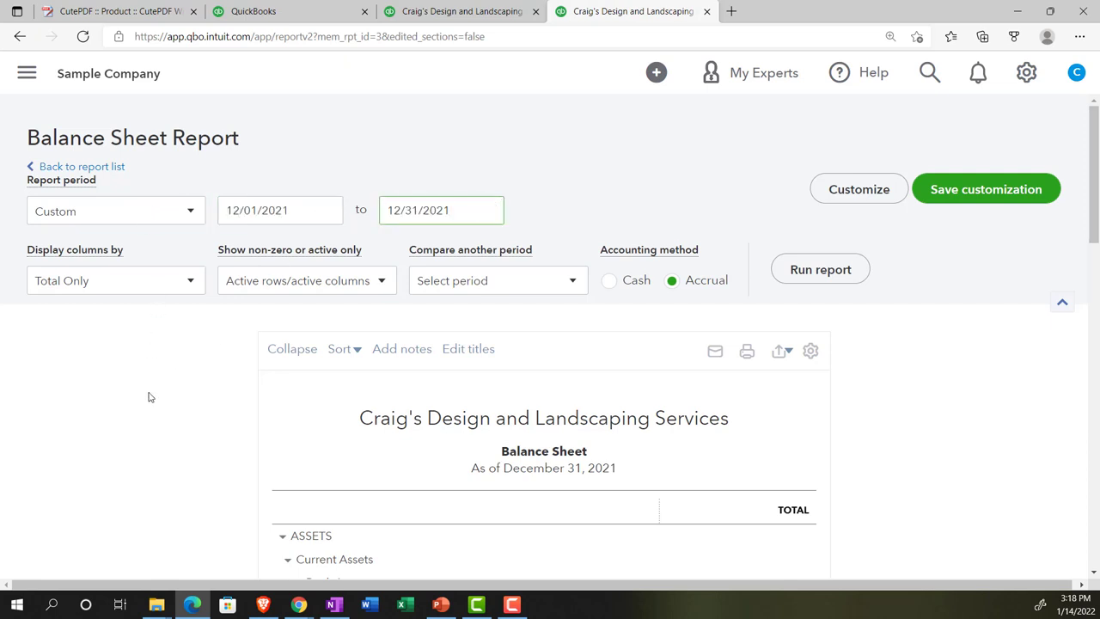
Step: Compare the report with the previous period, include $ change and % change, and run the report
{"action": "left_click", "coordinate": [575, 287]}
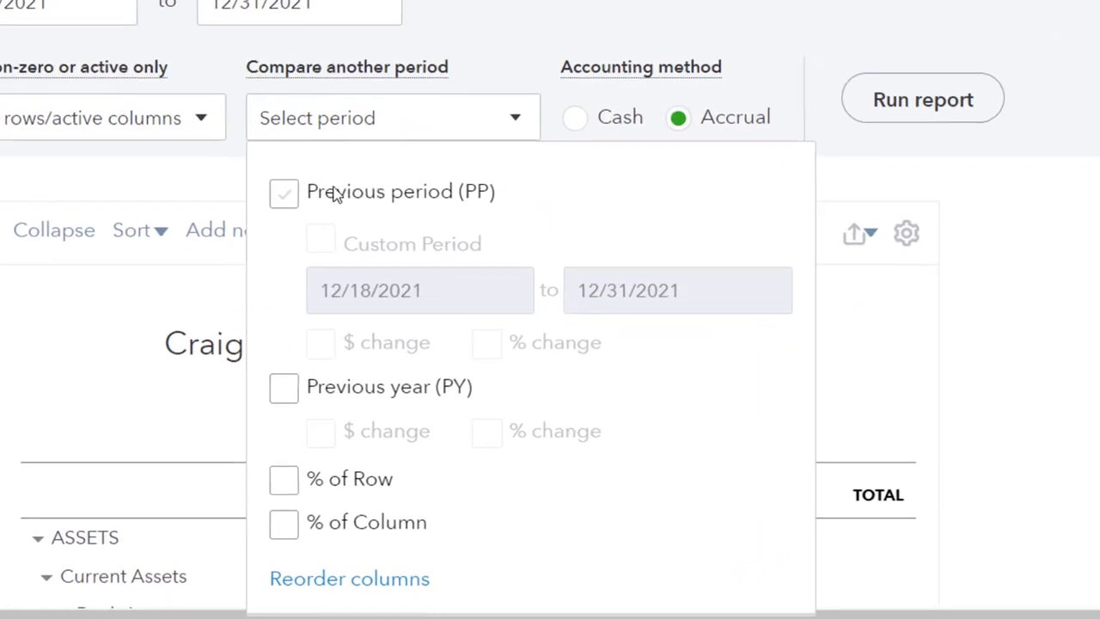
{"action": "left_click", "coordinate": [290, 197]}
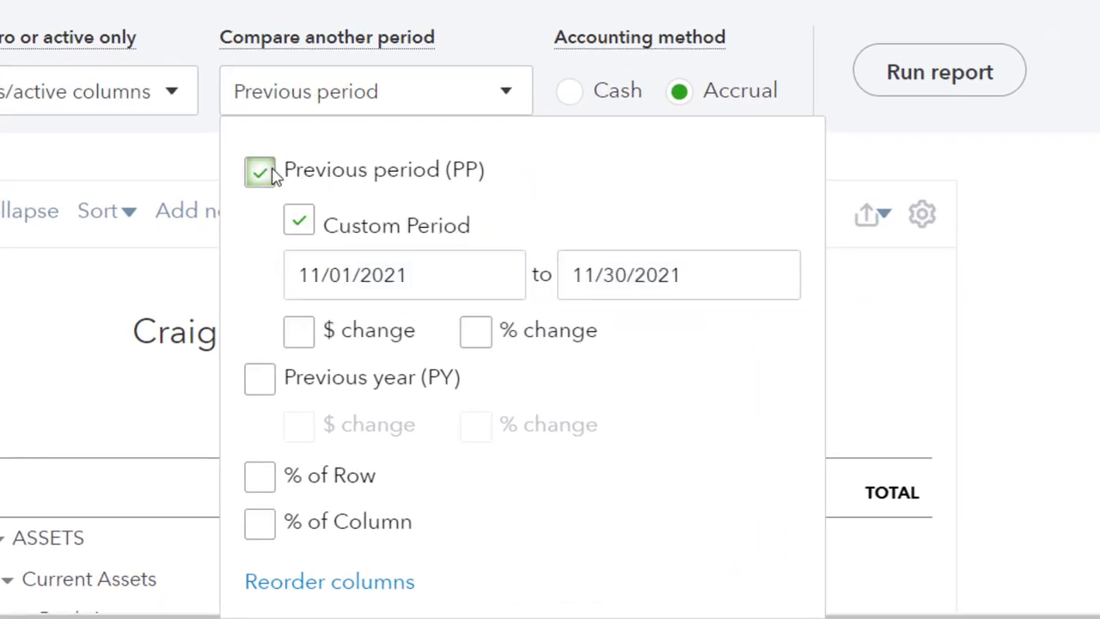
{"action": "left_click", "coordinate": [308, 344]}
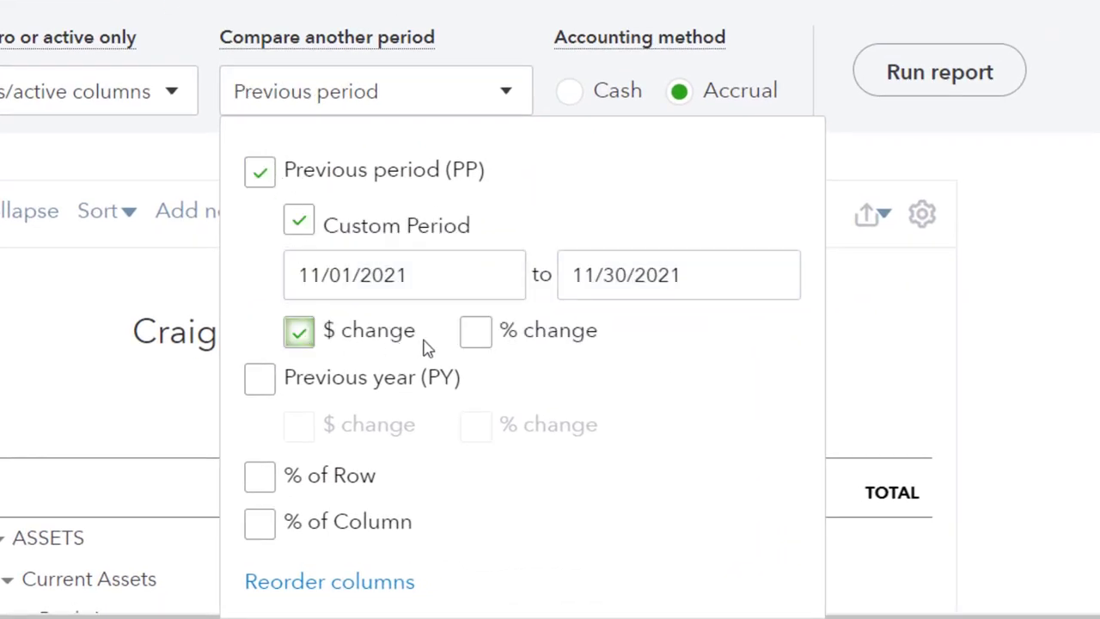
{"action": "left_click", "coordinate": [480, 344]}
{"action": "left_click", "coordinate": [911, 73]}
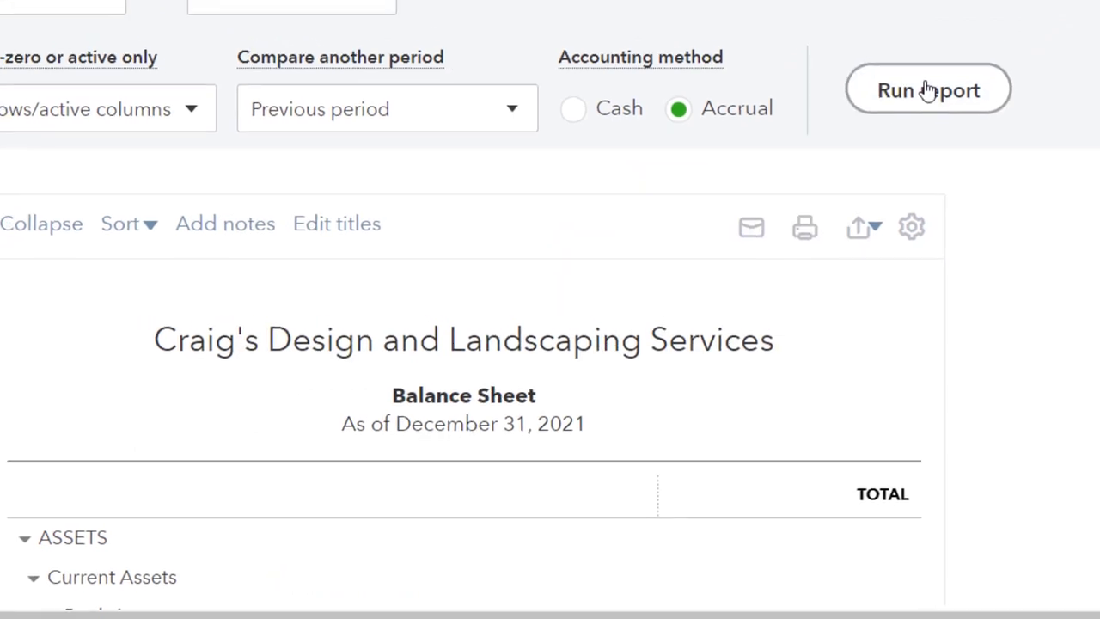
{"action": "scroll", "coordinate": [812, 286], "scroll_direction": "down", "scroll_amount": 3}
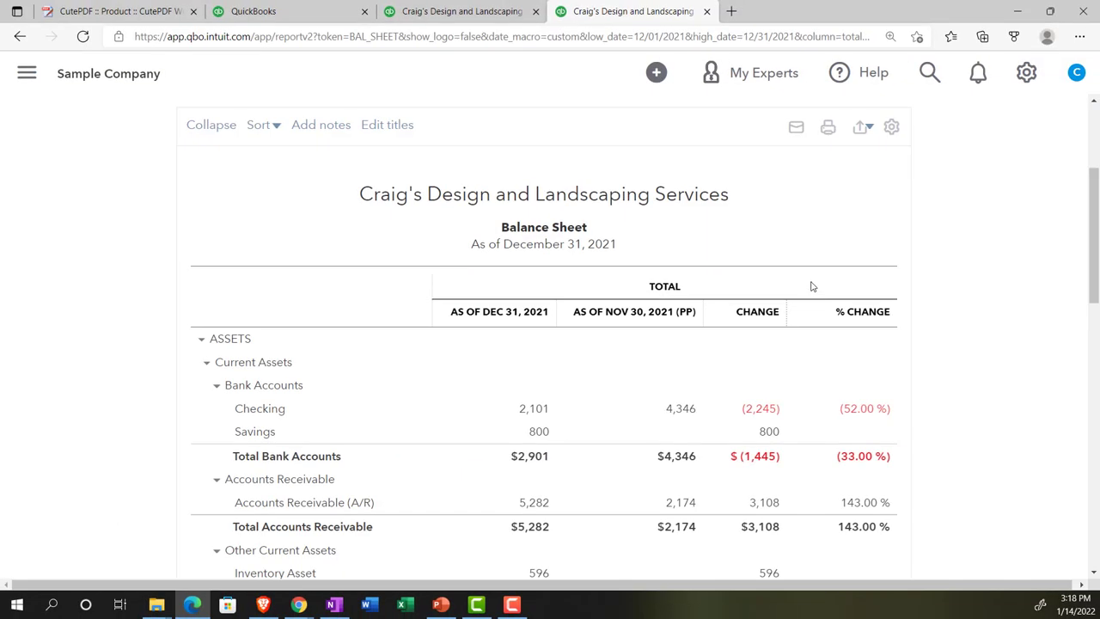
Step: Change the report title in the header to Comparative Balance Sheet
{"action": "scroll", "coordinate": [714, 341], "scroll_direction": "up", "scroll_amount": 3}
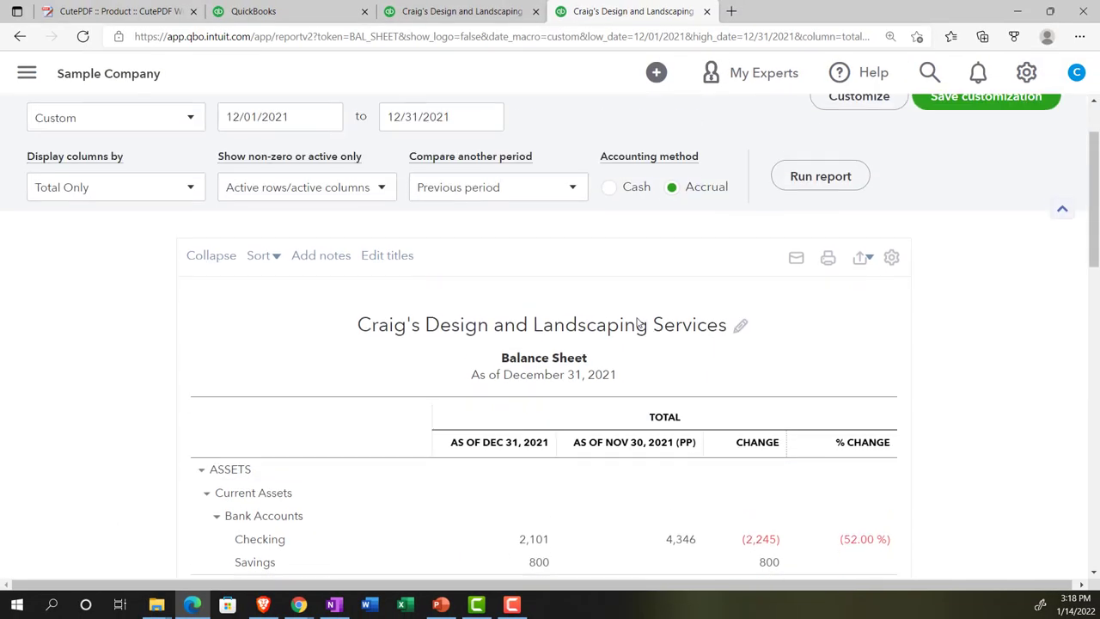
{"action": "left_click", "coordinate": [508, 368]}
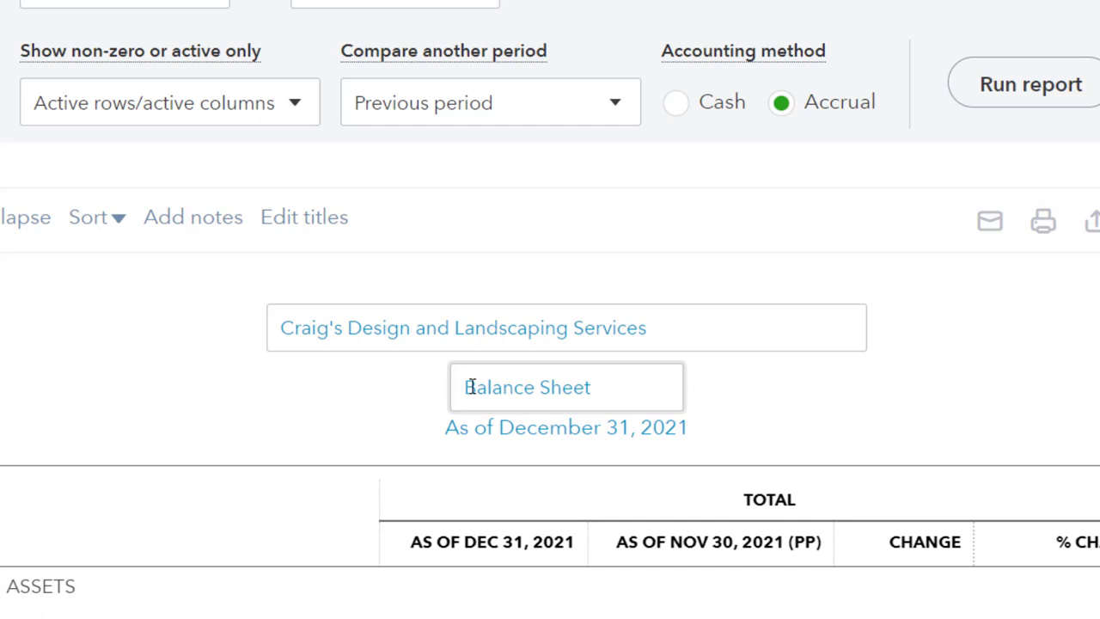
{"action": "left_click", "coordinate": [472, 387]}
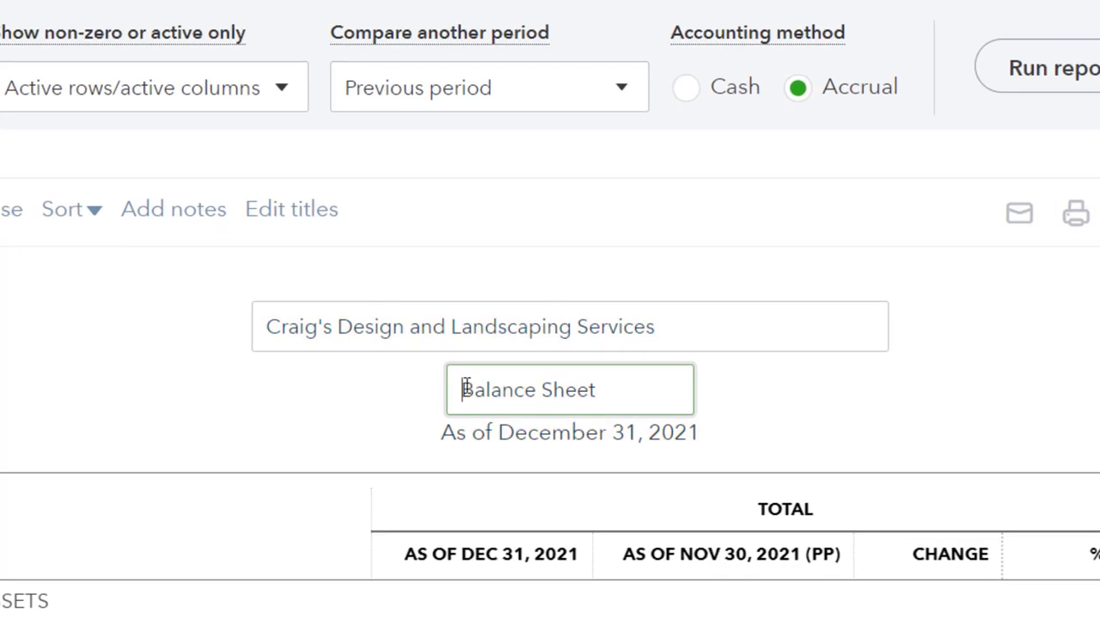
{"action": "type", "text": "Comparative"}
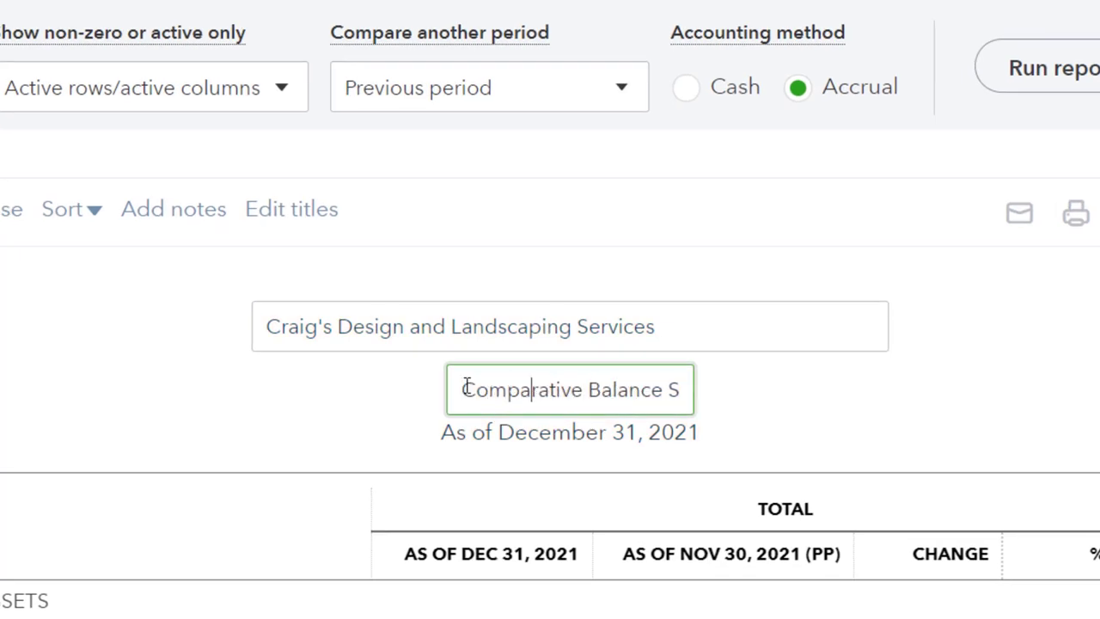
{"action": "left_click", "coordinate": [465, 387]}
{"action": "key", "text": "shift+Right"}
{"action": "key", "text": "shift+Right"}
{"action": "key", "text": "shift+Right"}
{"action": "key", "text": "shift+Right"}
{"action": "key", "text": "shift+Right"}
{"action": "key", "text": "shift+Right"}
{"action": "key", "text": "shift+Right"}
{"action": "key", "text": "shift+Right"}
{"action": "key", "text": "shift+Right"}
{"action": "key", "text": "shift+Right"}
{"action": "key", "text": "shift+Right"}
{"action": "key", "text": "shift+Right"}
{"action": "key", "text": "shift+Right"}
{"action": "key", "text": "shift+Right"}
{"action": "key", "text": "shift+Right"}
{"action": "key", "text": "shift+Right"}
{"action": "key", "text": "shift+Right"}
{"action": "key", "text": "shift+Right"}
{"action": "key", "text": "shift+Right"}
{"action": "key", "text": "shift+Right"}
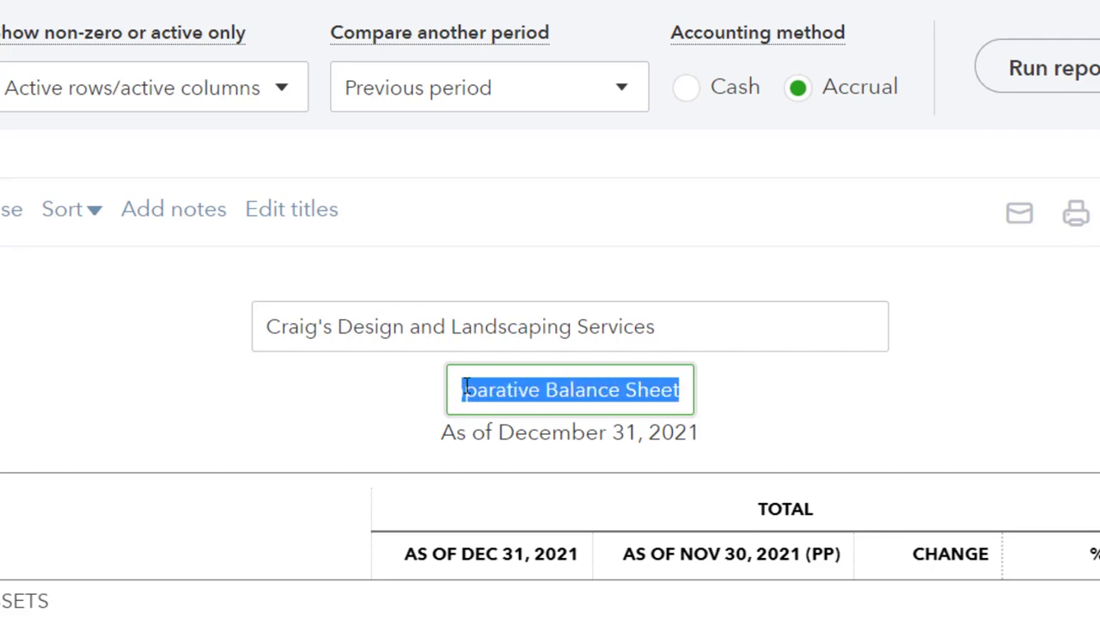
{"action": "left_click", "coordinate": [862, 309]}
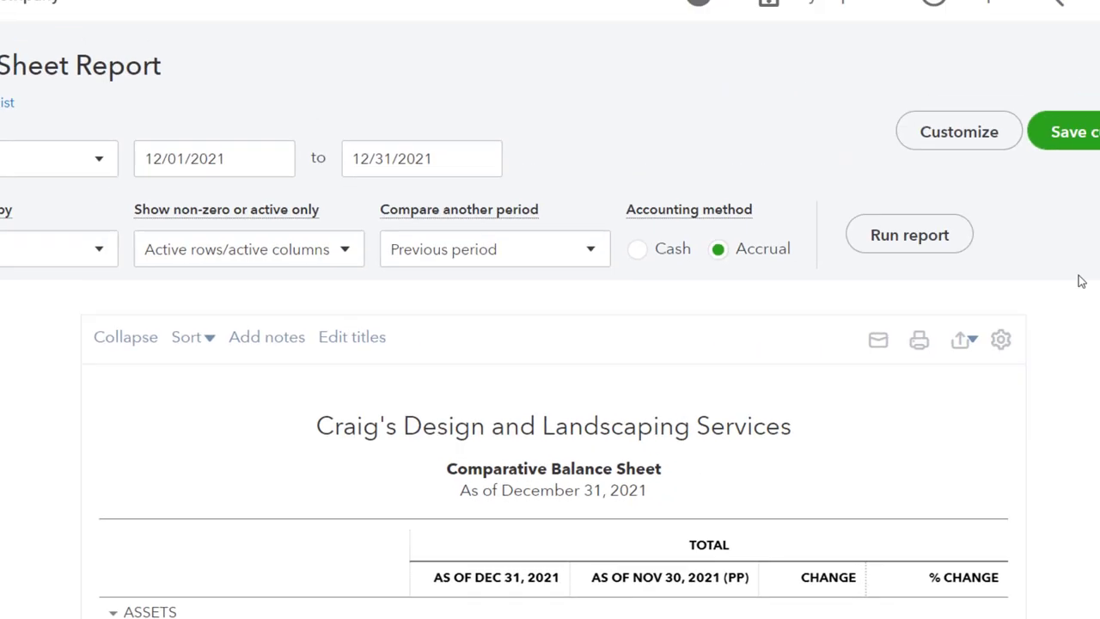
Step: Customize the report header to leave out the report period and run the report
{"action": "left_click", "coordinate": [959, 131]}
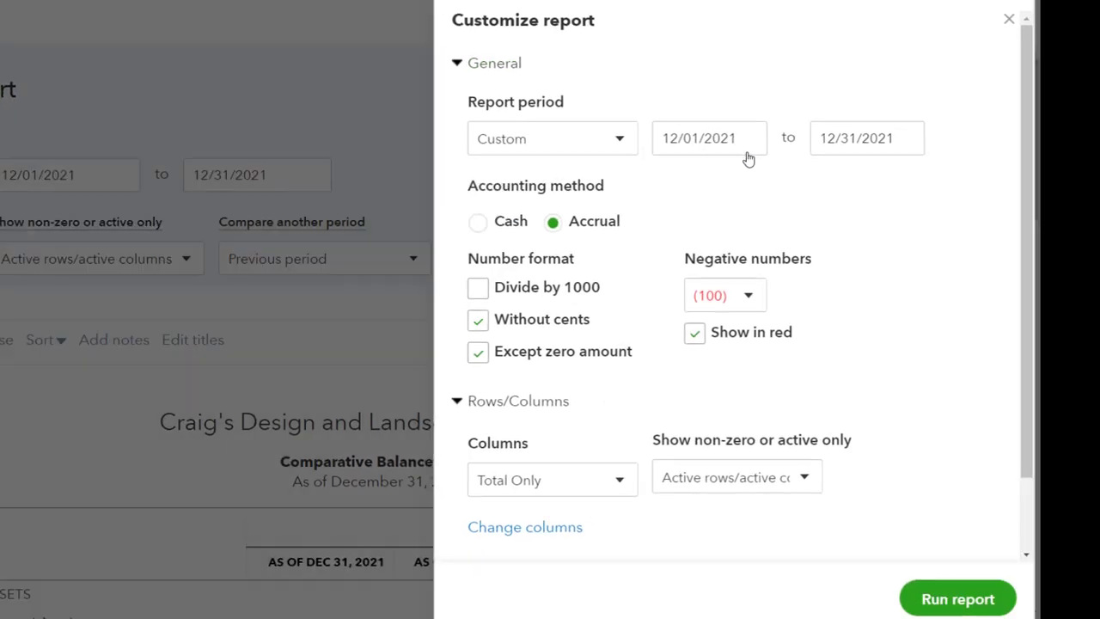
{"action": "scroll", "coordinate": [801, 320], "scroll_direction": "down", "scroll_amount": 1}
{"action": "left_click", "coordinate": [499, 528]}
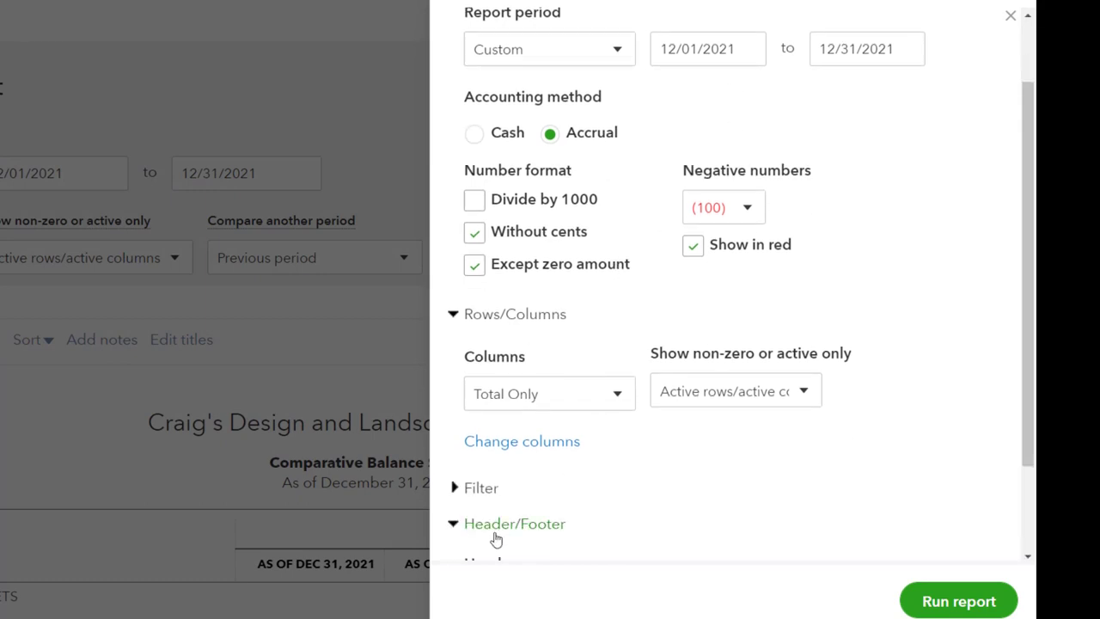
{"action": "scroll", "coordinate": [510, 468], "scroll_direction": "down", "scroll_amount": 3}
{"action": "scroll", "coordinate": [510, 468], "scroll_direction": "down", "scroll_amount": 2}
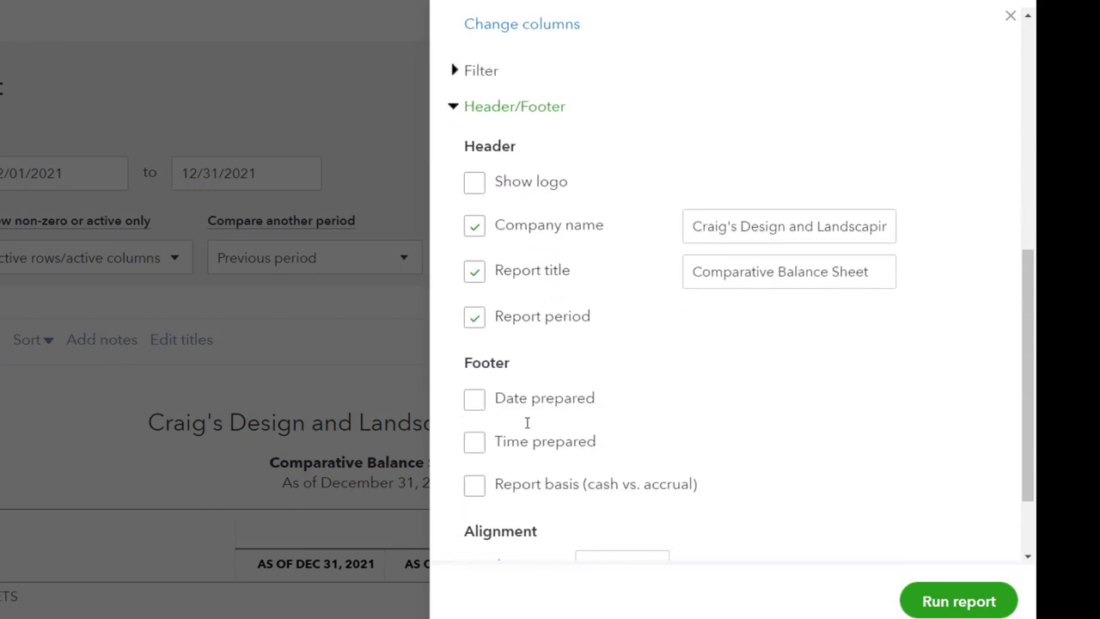
{"action": "left_click", "coordinate": [475, 318]}
{"action": "left_click", "coordinate": [960, 602]}
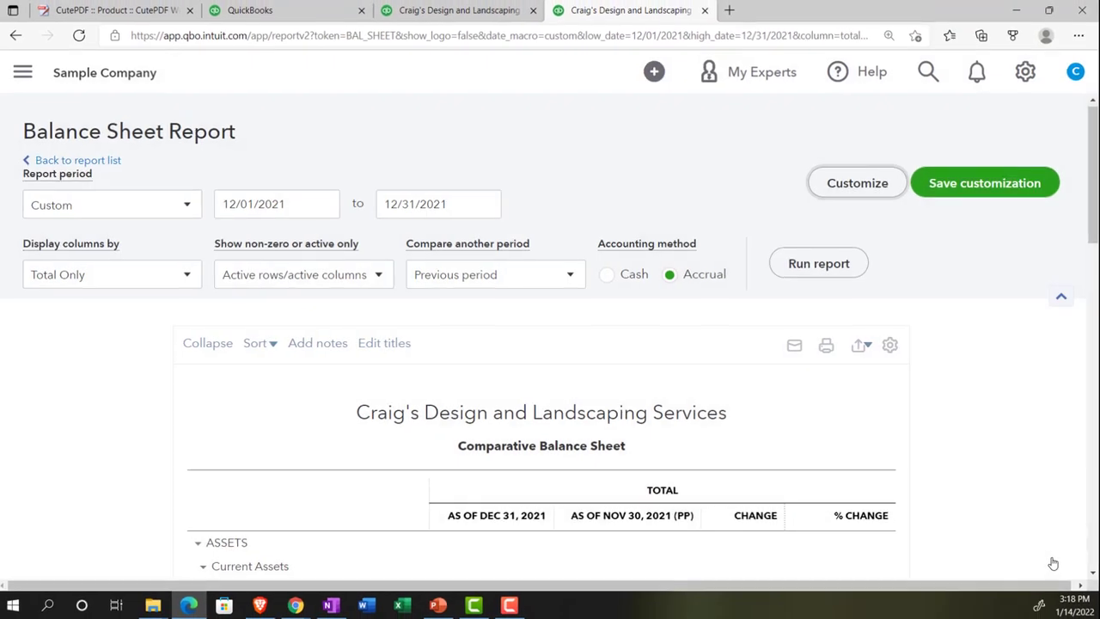
{"action": "scroll", "coordinate": [1053, 563], "scroll_direction": "down", "scroll_amount": 3}
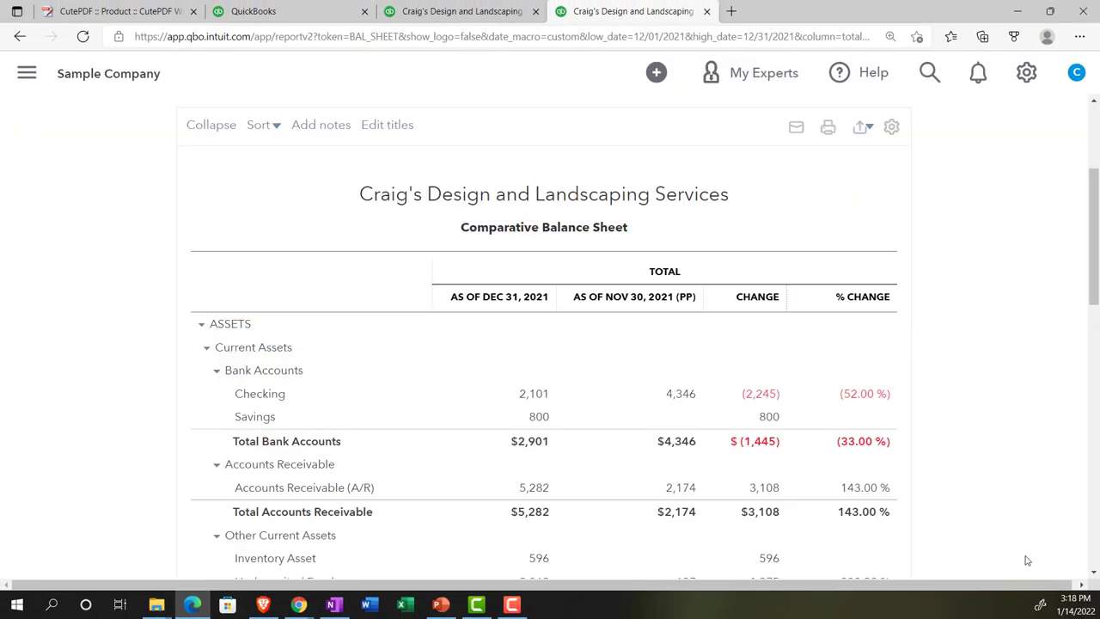
Step: Save the customized report as Comparative Balance Sheet in the Month End Reports group
{"action": "scroll", "coordinate": [975, 542], "scroll_direction": "up", "scroll_amount": 1}
{"action": "scroll", "coordinate": [974, 539], "scroll_direction": "up", "scroll_amount": 1}
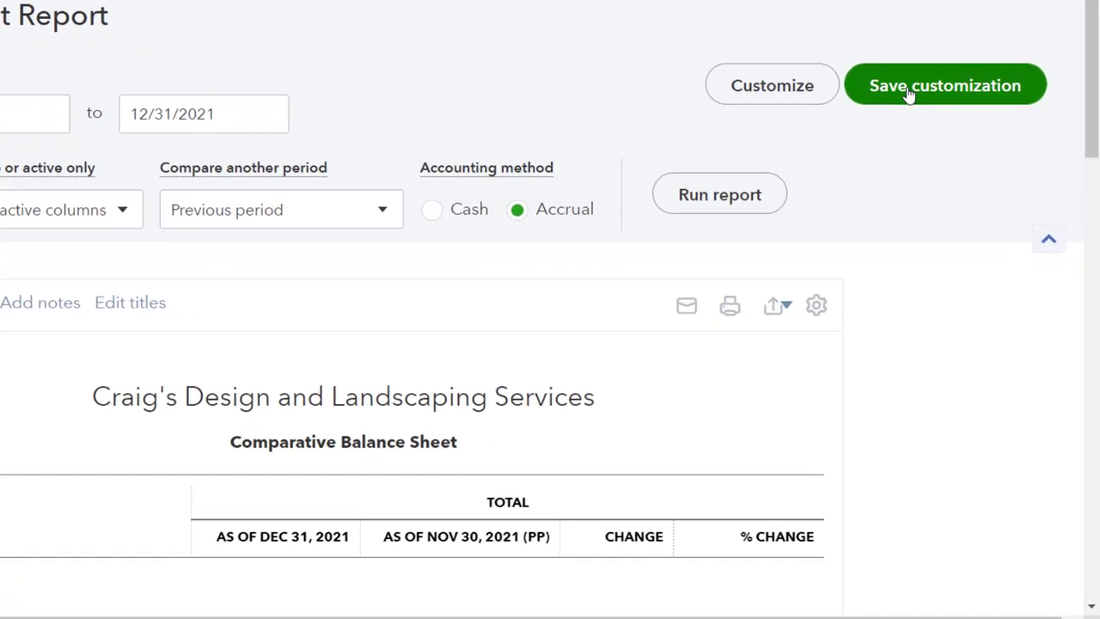
{"action": "left_click", "coordinate": [909, 88]}
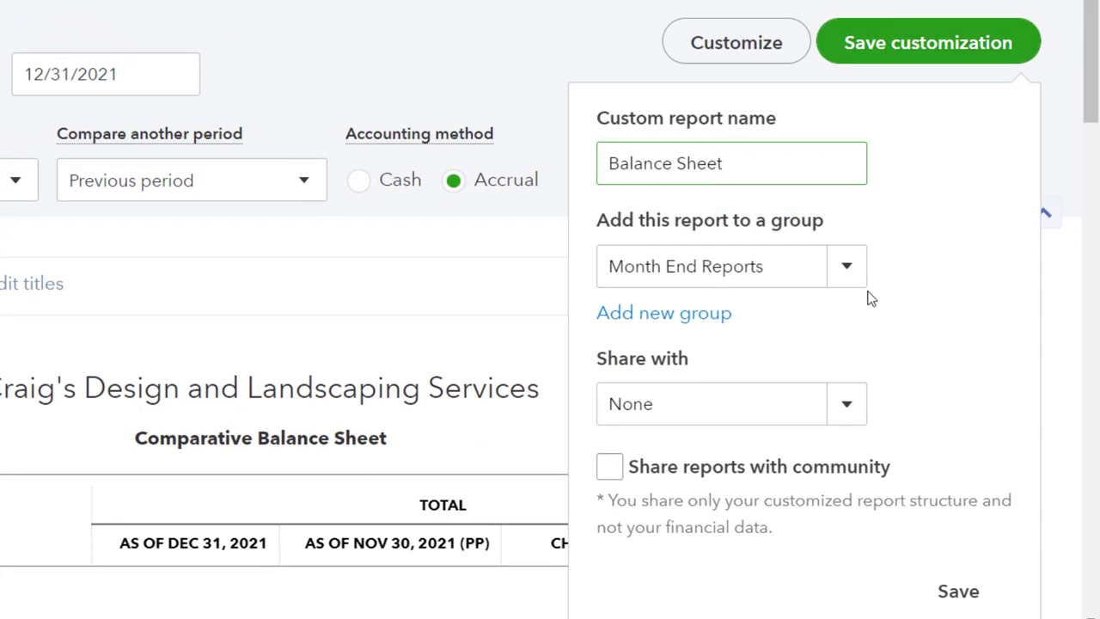
{"action": "left_click", "coordinate": [611, 163]}
{"action": "type", "text": "Comparative"}
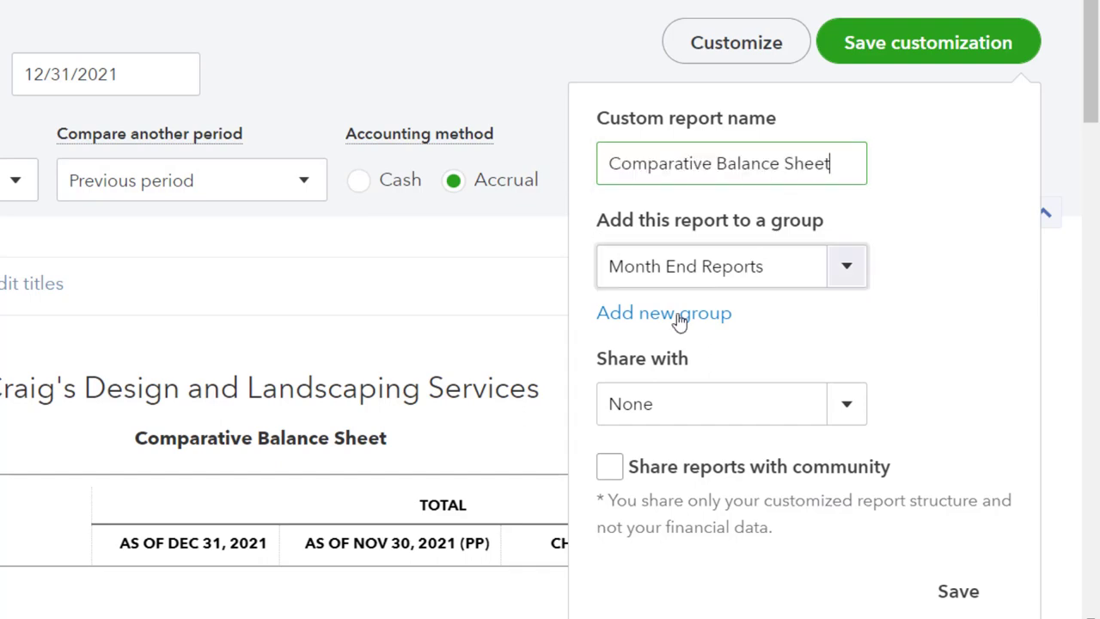
{"action": "left_click", "coordinate": [960, 592]}
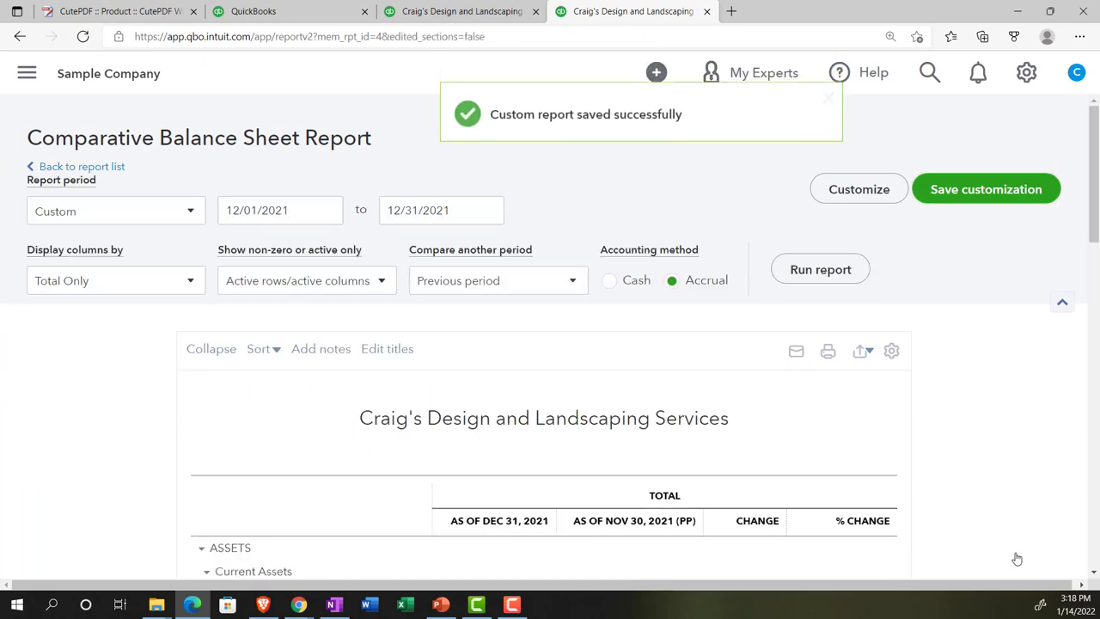
Step: Reload the custom reports list to check the saved balance sheet reports
{"action": "scroll", "coordinate": [481, 209], "scroll_direction": "down", "scroll_amount": 3}
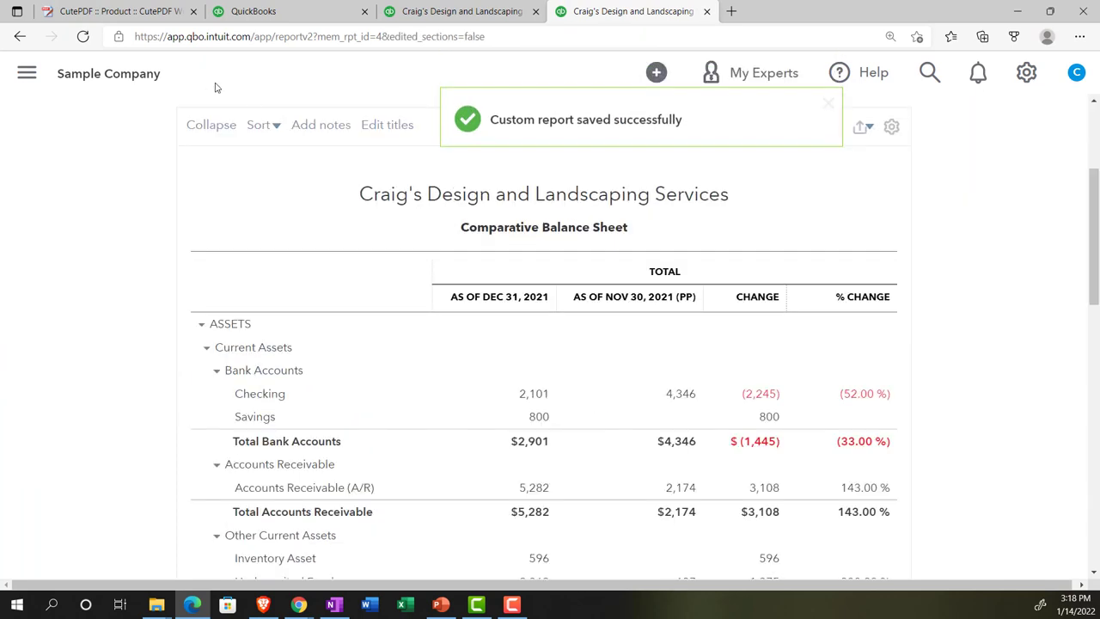
{"action": "left_click", "coordinate": [247, 10]}
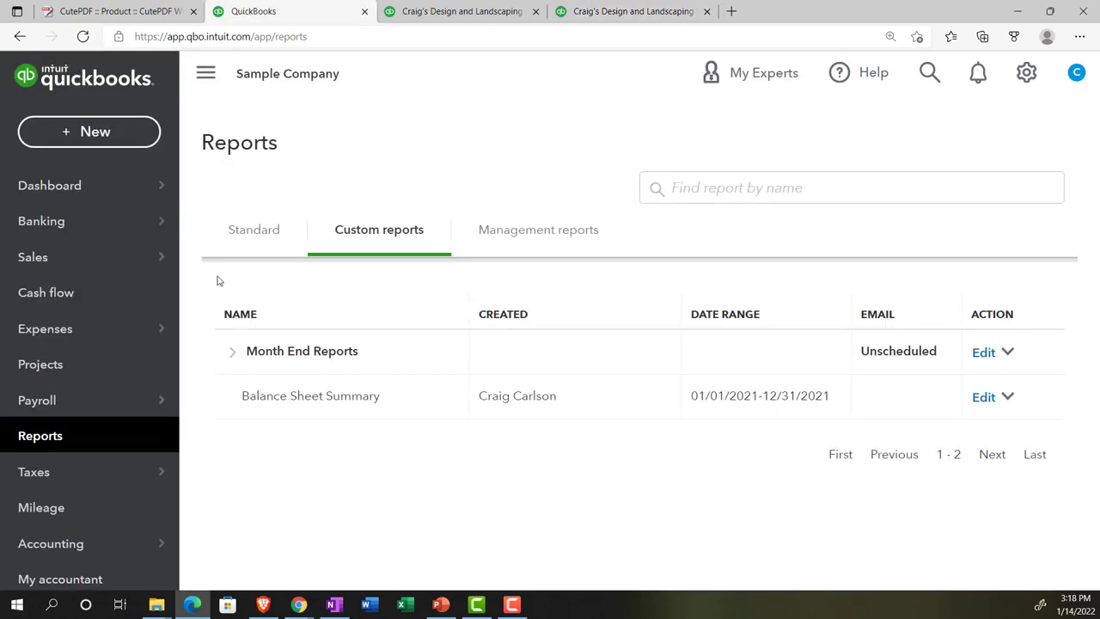
{"action": "left_click", "coordinate": [46, 401]}
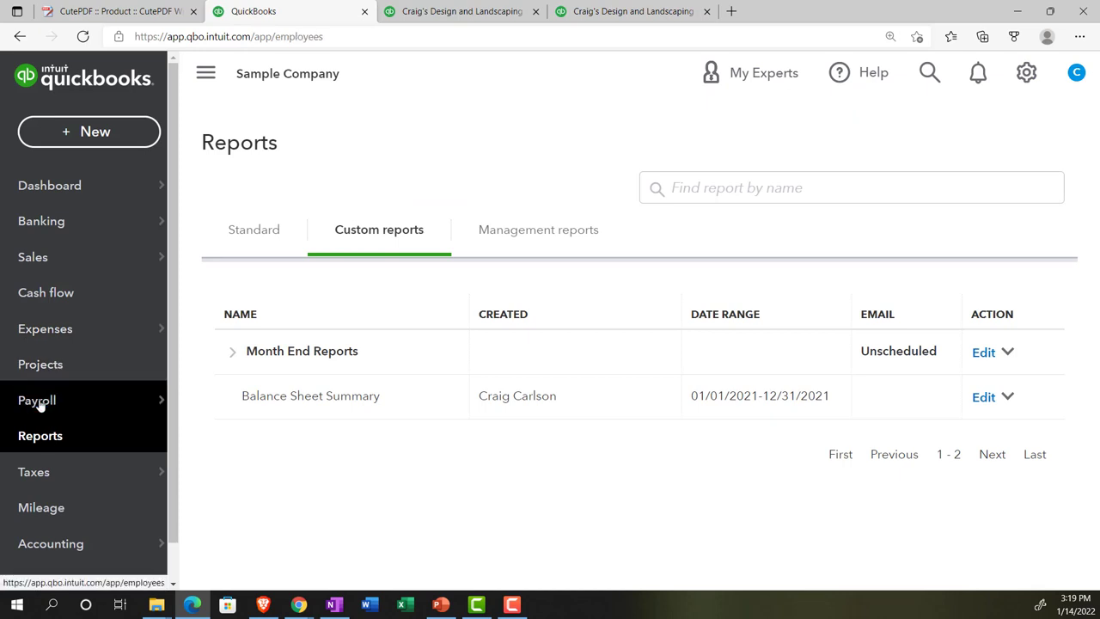
{"action": "mouse_move", "coordinate": [39, 402]}
{"action": "left_click", "coordinate": [45, 436]}
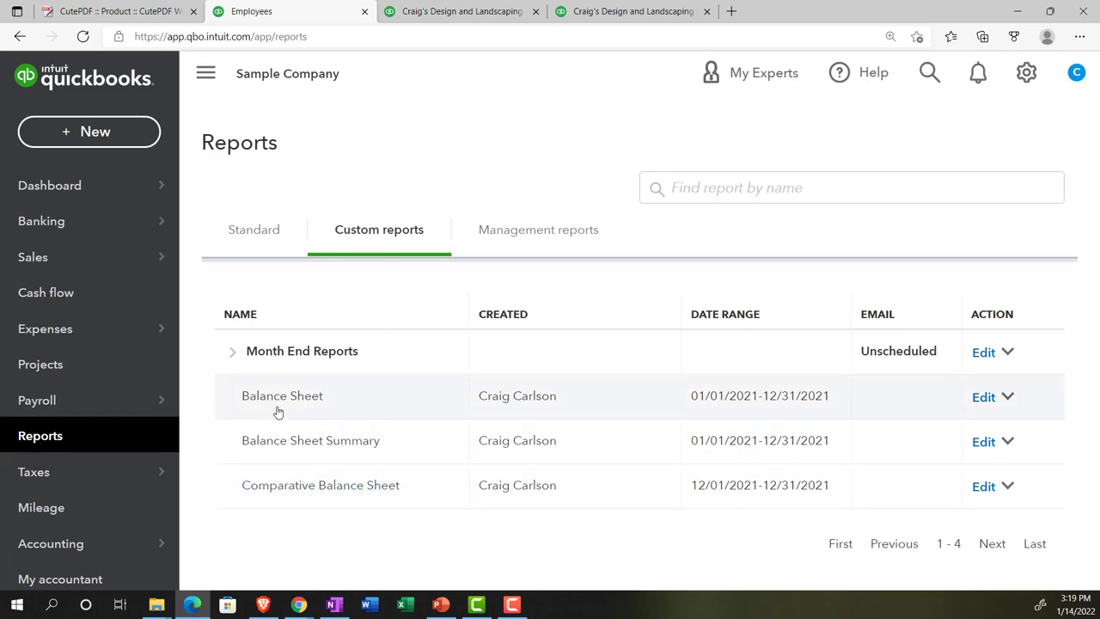
Step: Return to the Comparative Balance Sheet and export it to PDF, opening the print preview
{"action": "left_click", "coordinate": [615, 10]}
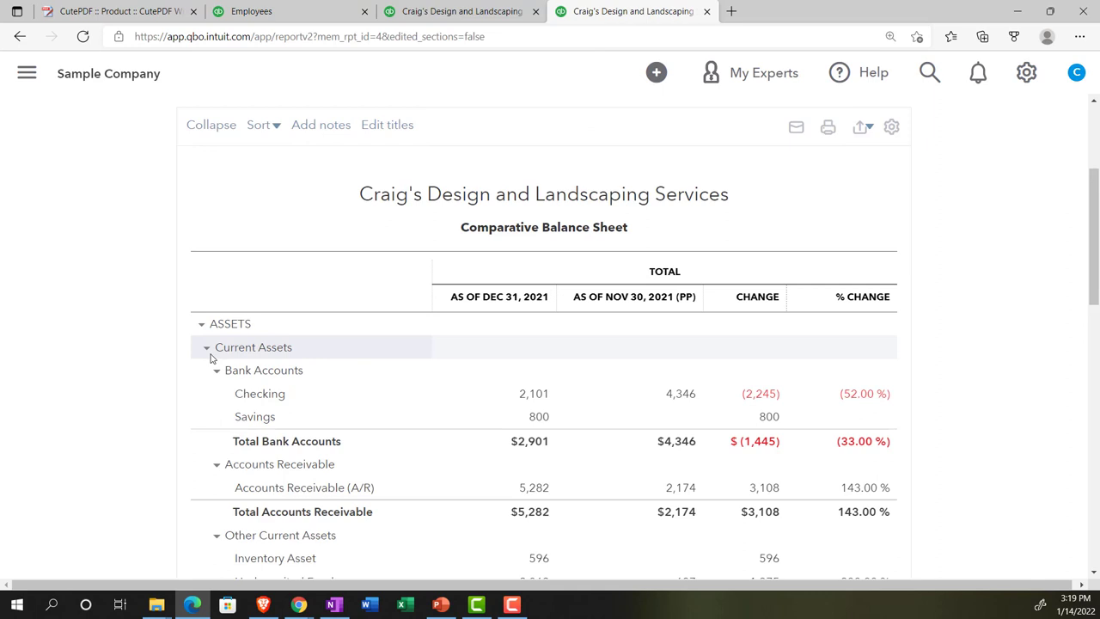
{"action": "scroll", "coordinate": [211, 357], "scroll_direction": "up", "scroll_amount": 1}
{"action": "left_click", "coordinate": [864, 201]}
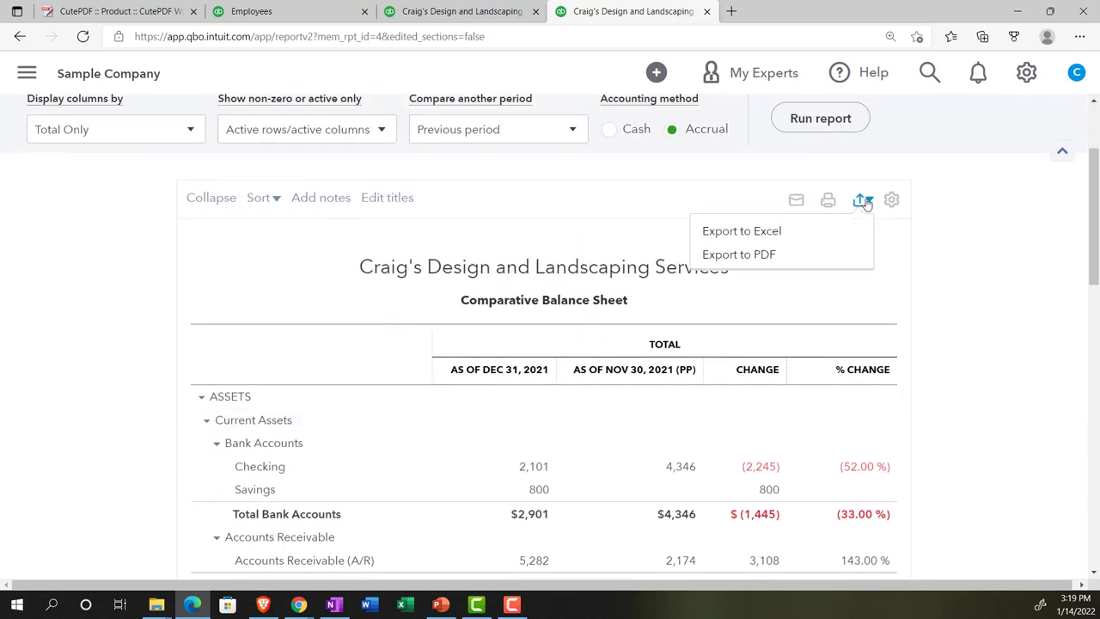
{"action": "left_click", "coordinate": [791, 256]}
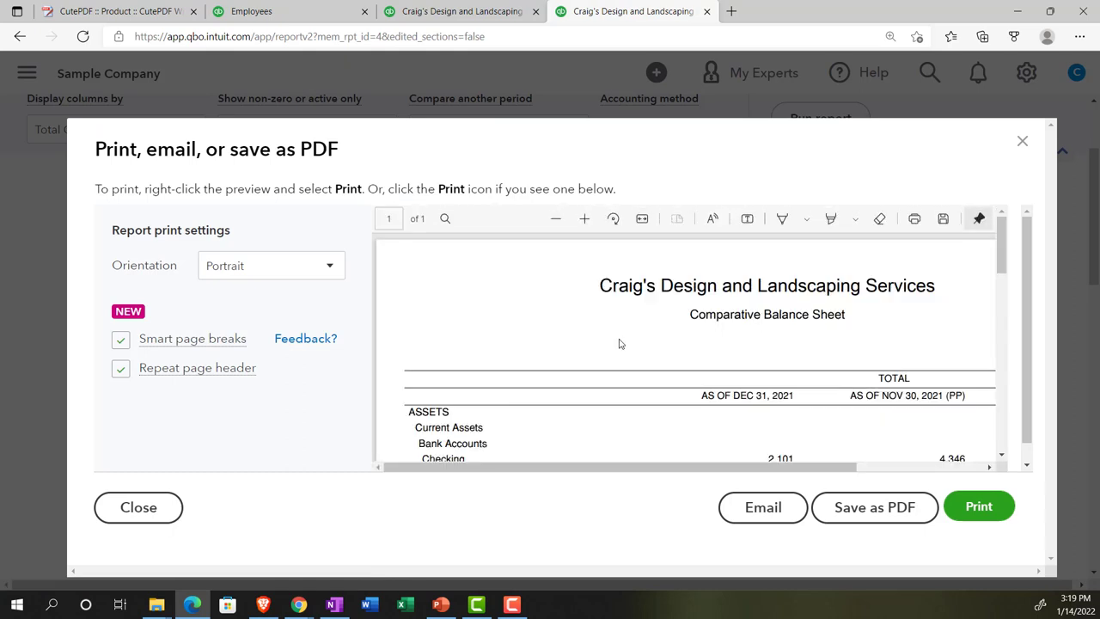
Step: Save the Comparative Balance Sheet as a PDF and open the downloaded file
{"action": "left_click", "coordinate": [861, 514]}
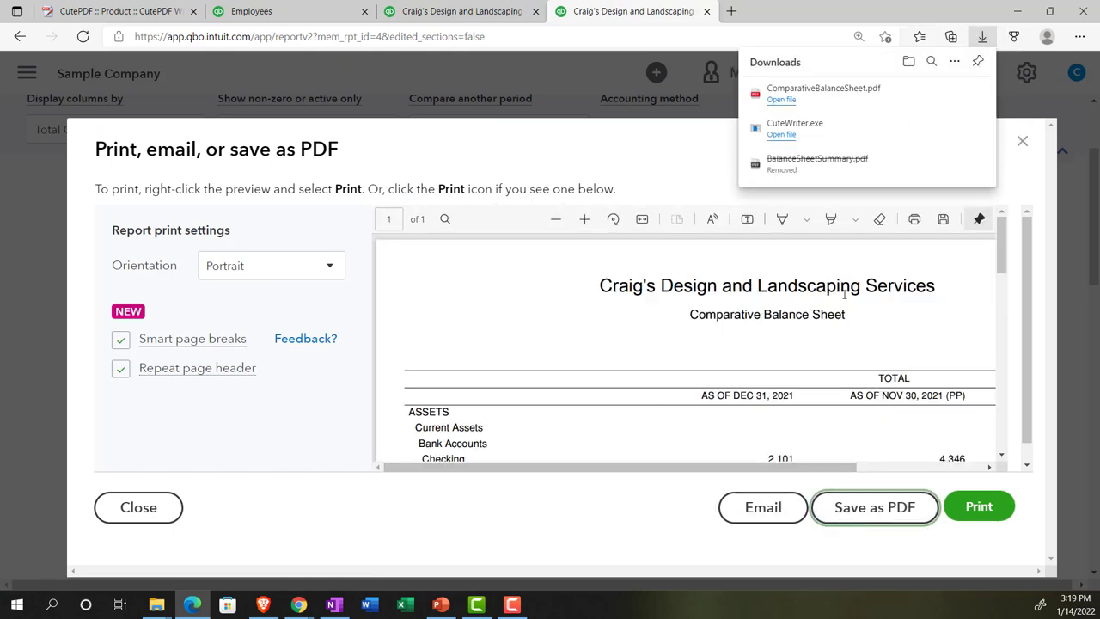
{"action": "left_click", "coordinate": [781, 101]}
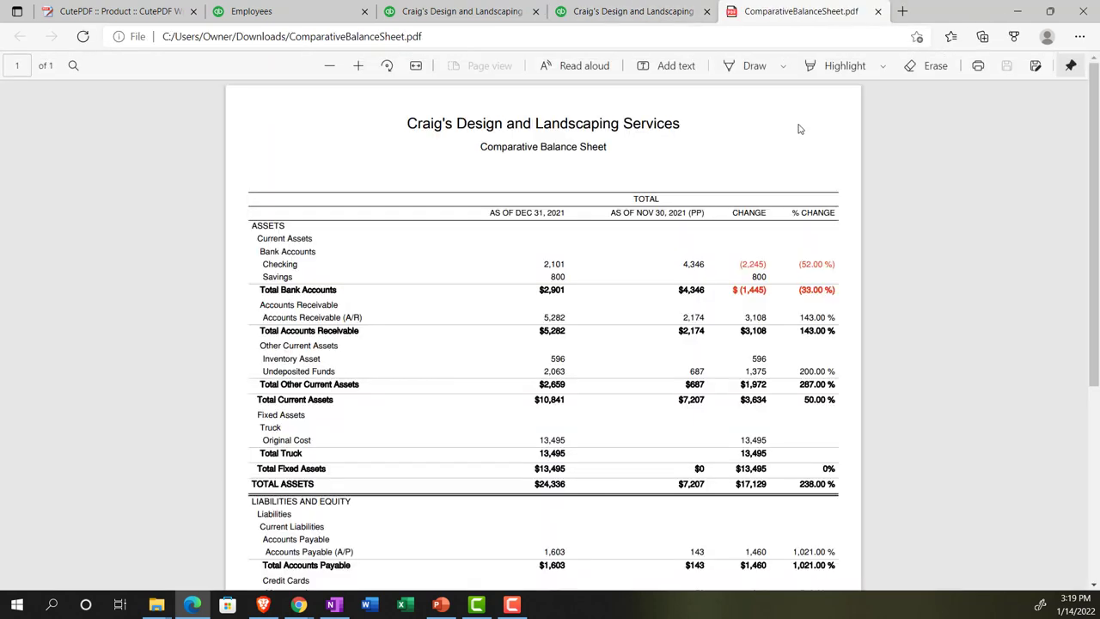
Step: Save a copy of the PDF as ComparativeBalanceSheet in the Desktop's QuickBooks Online > Navigation Section folder and switch to File Explorer
{"action": "left_click", "coordinate": [1036, 66]}
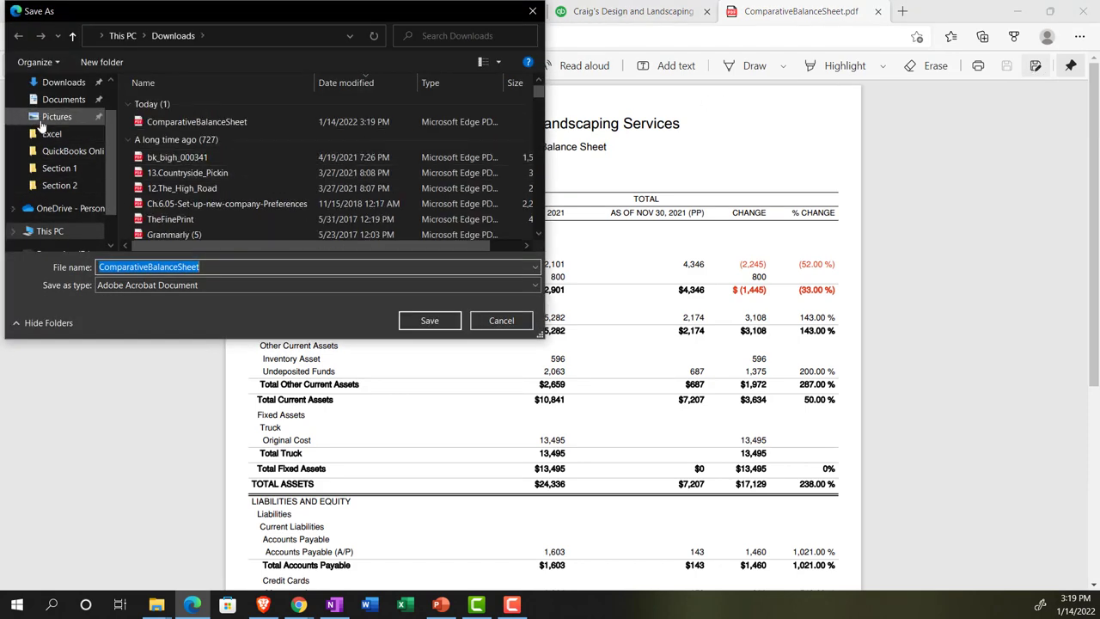
{"action": "scroll", "coordinate": [40, 126], "scroll_direction": "up", "scroll_amount": 2}
{"action": "left_click", "coordinate": [60, 116]}
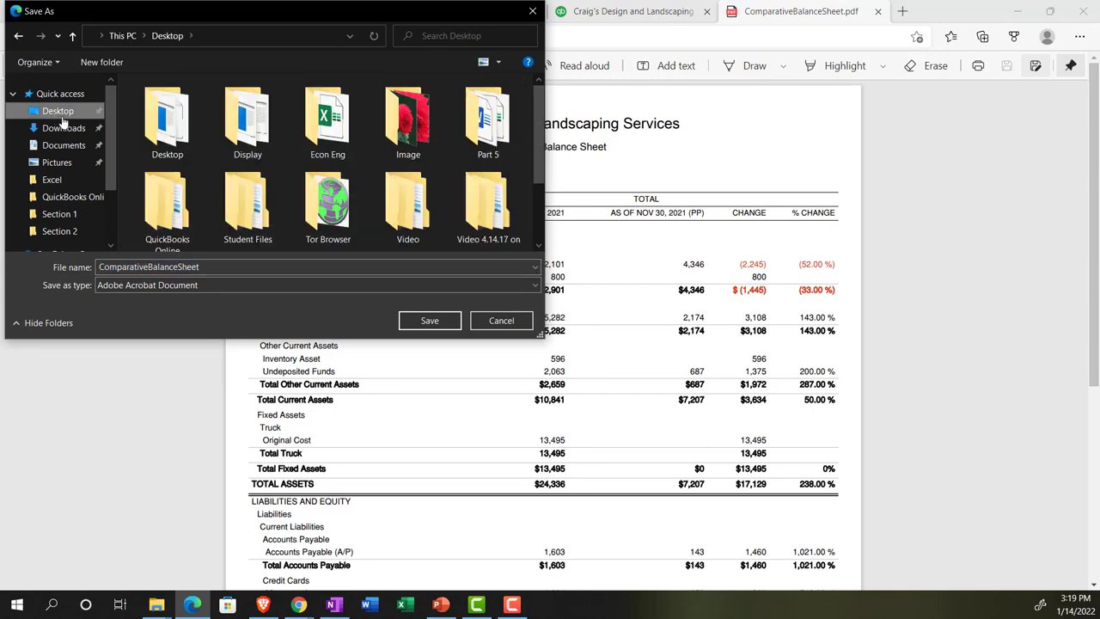
{"action": "scroll", "coordinate": [354, 165], "scroll_direction": "down", "scroll_amount": 1}
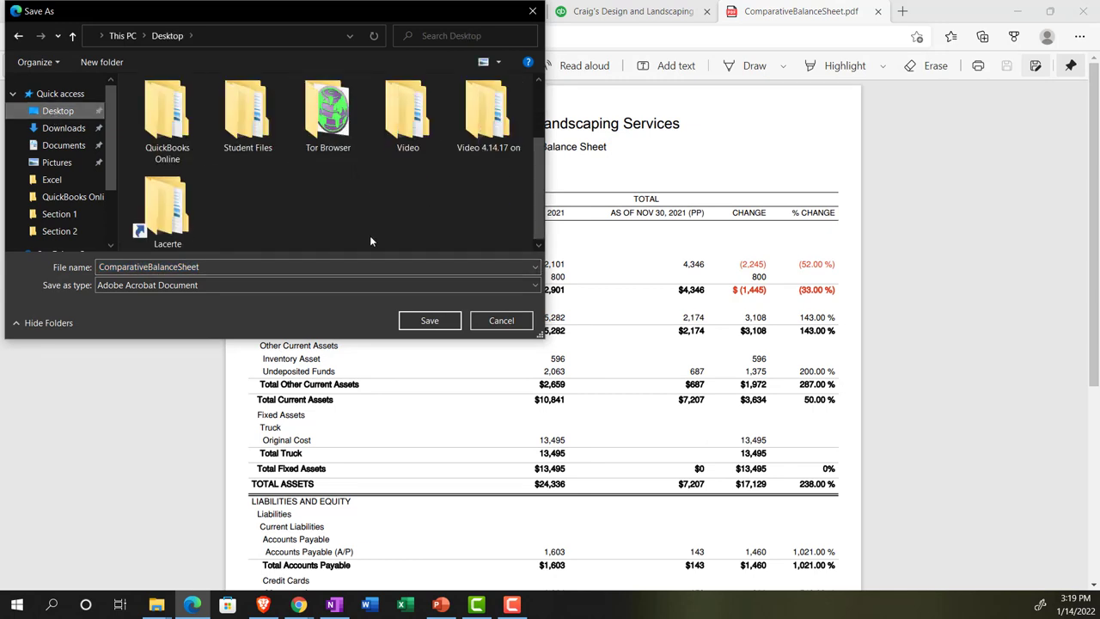
{"action": "scroll", "coordinate": [368, 231], "scroll_direction": "up", "scroll_amount": 1}
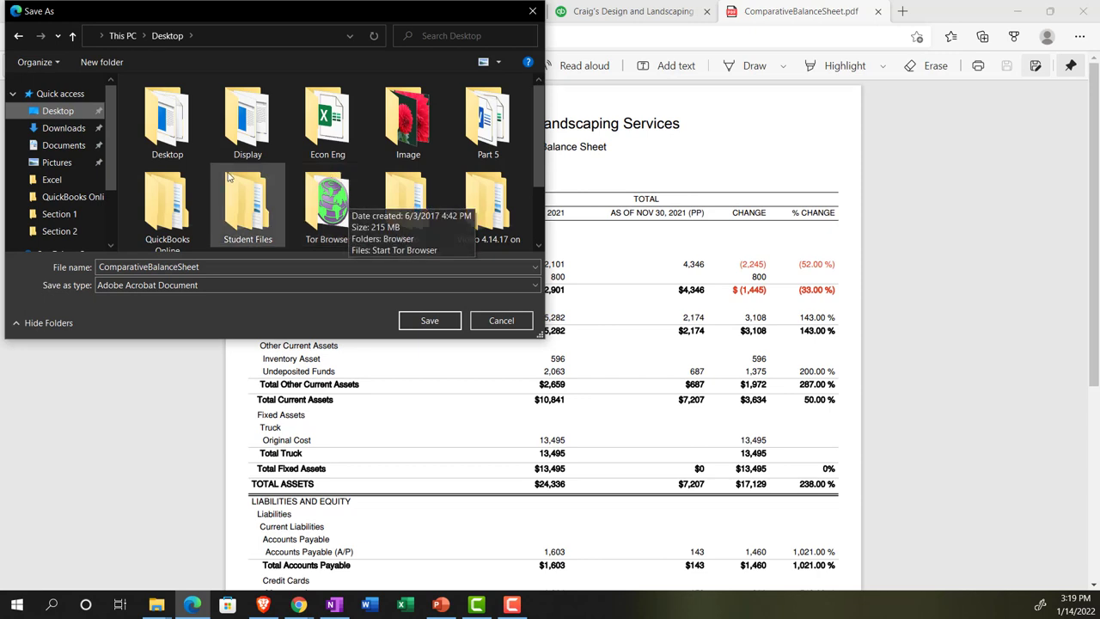
{"action": "double_click", "coordinate": [168, 205]}
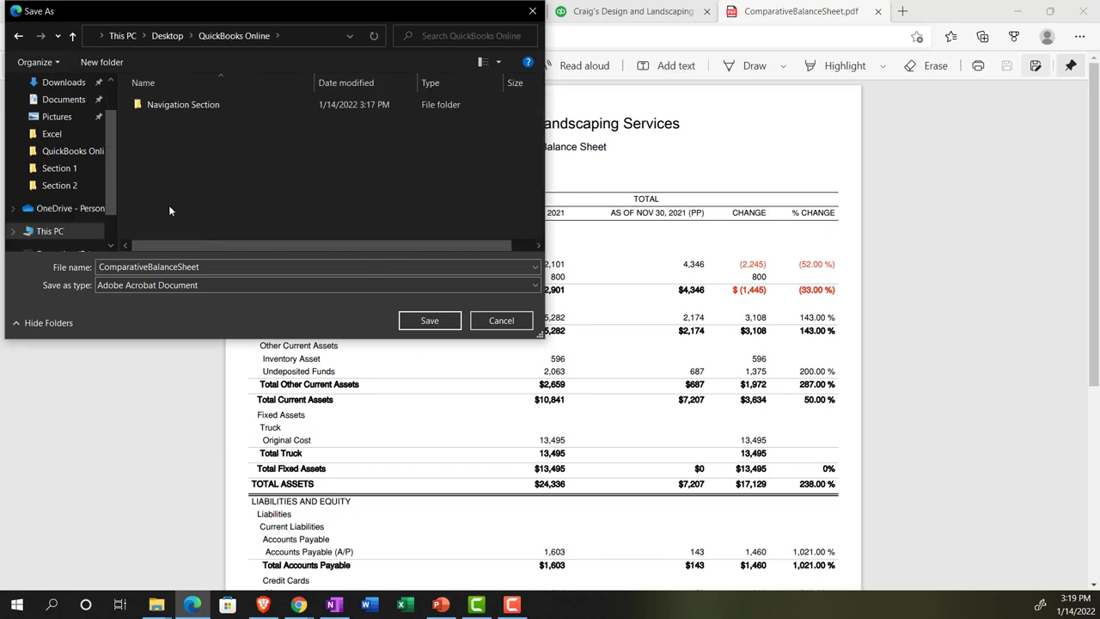
{"action": "double_click", "coordinate": [167, 105]}
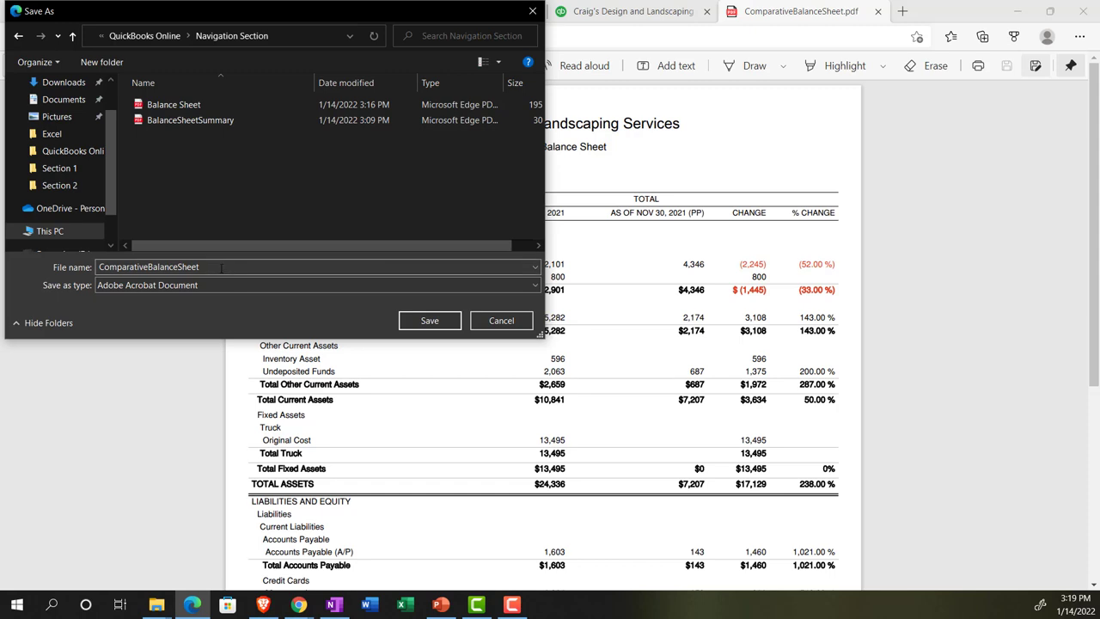
{"action": "left_click", "coordinate": [430, 320]}
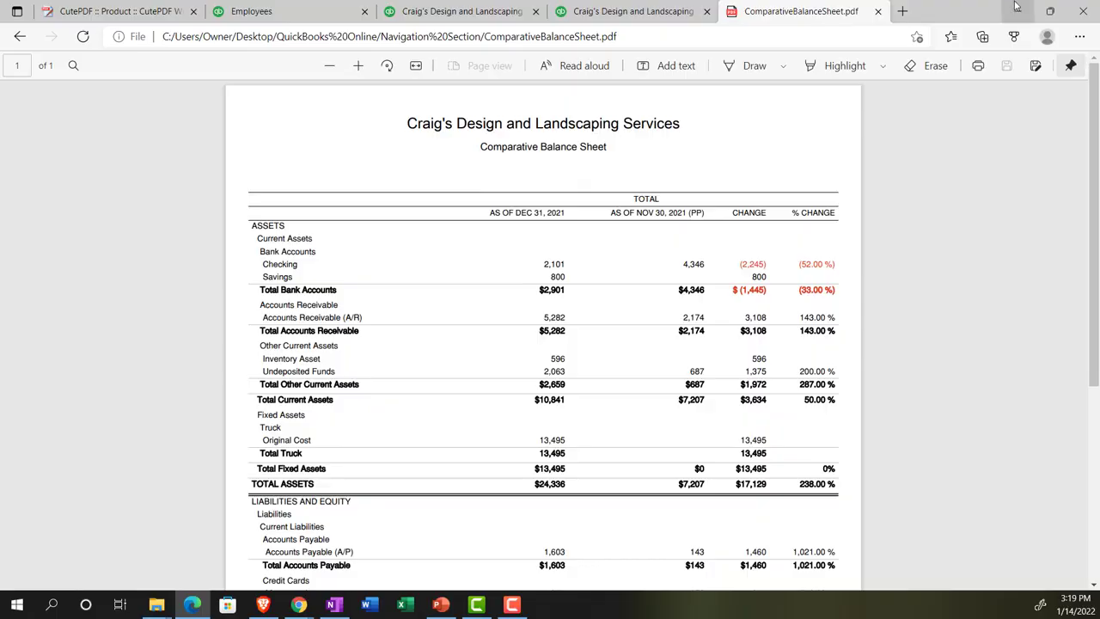
{"action": "left_click", "coordinate": [1017, 7]}
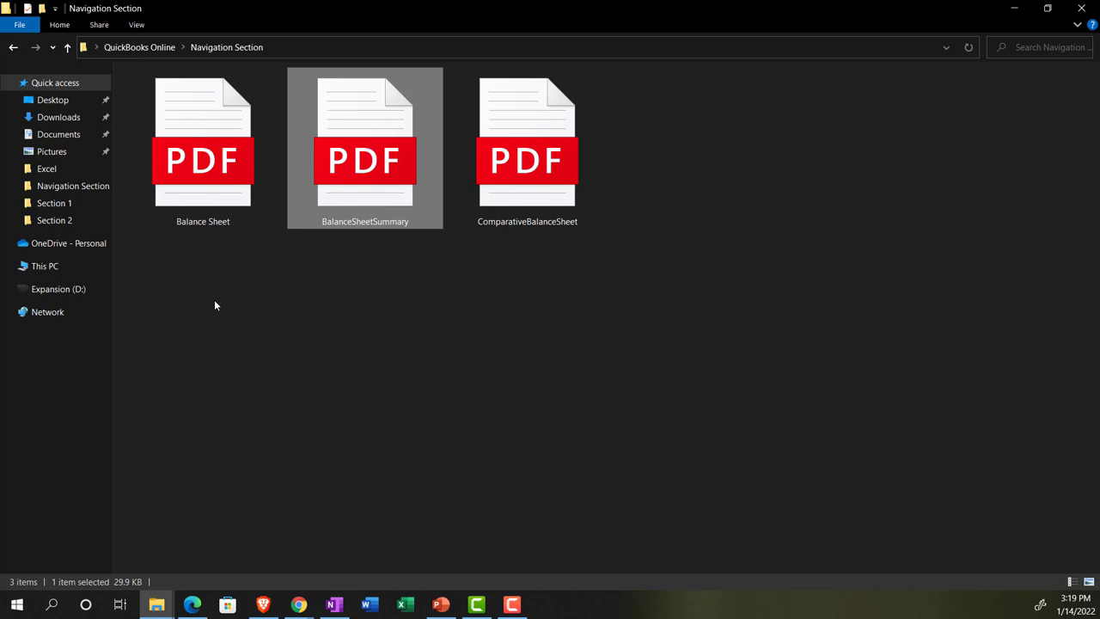
Step: Rename the Balance Sheet PDF in the Navigation Section folder as 1 Balance Sheet
{"action": "left_click", "coordinate": [220, 189]}
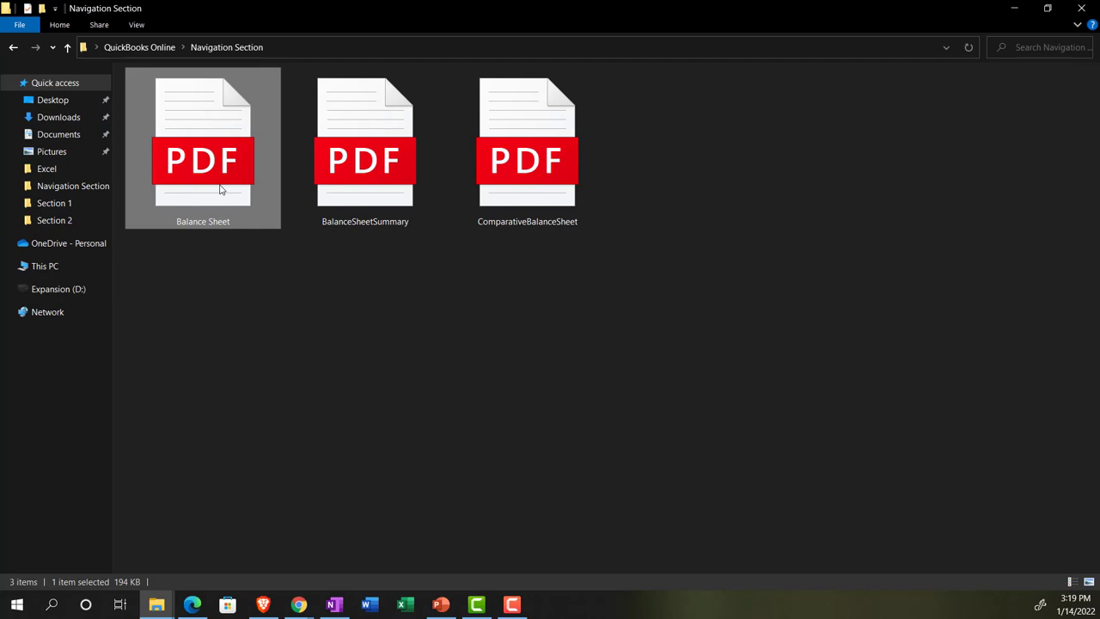
{"action": "right_click", "coordinate": [220, 189]}
{"action": "left_click", "coordinate": [258, 450]}
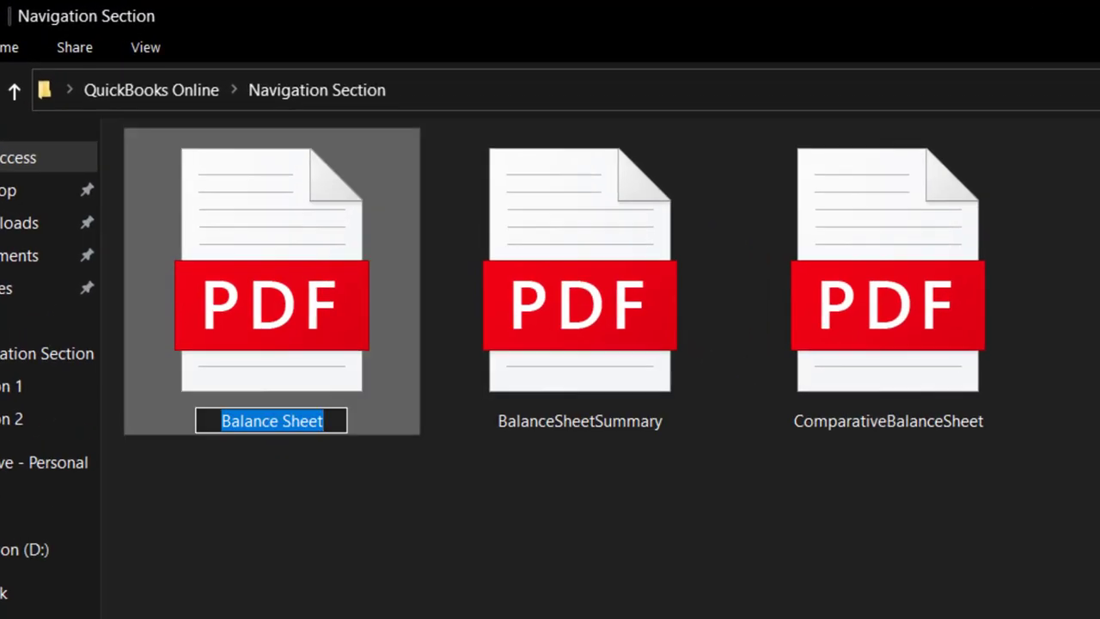
{"action": "left_click", "coordinate": [221, 420]}
{"action": "type", "text": "1"}
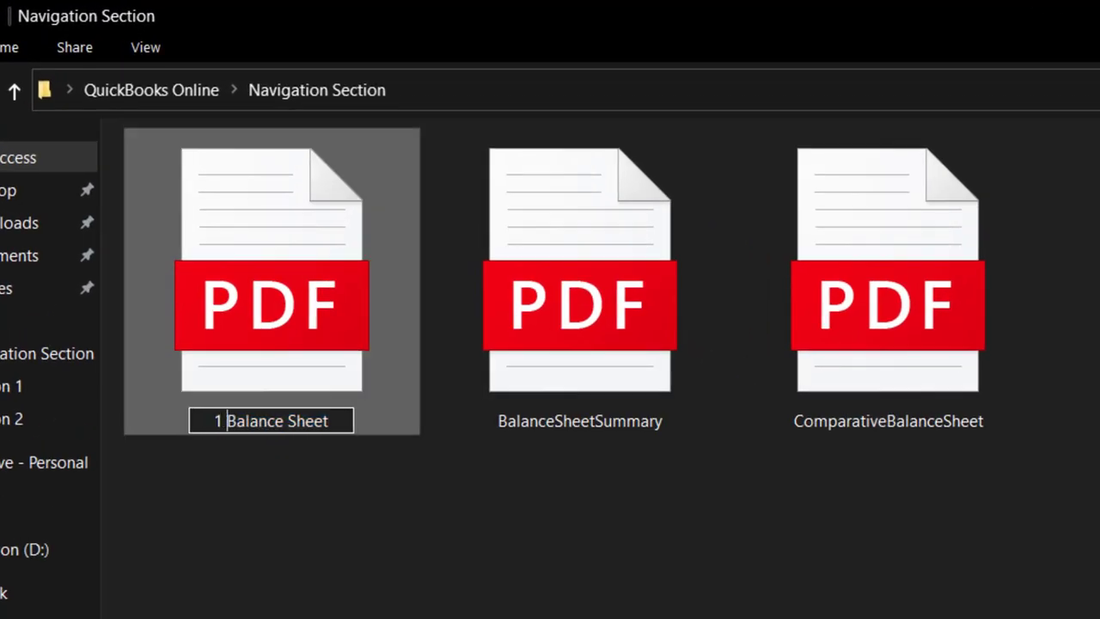
{"action": "left_click", "coordinate": [502, 516]}
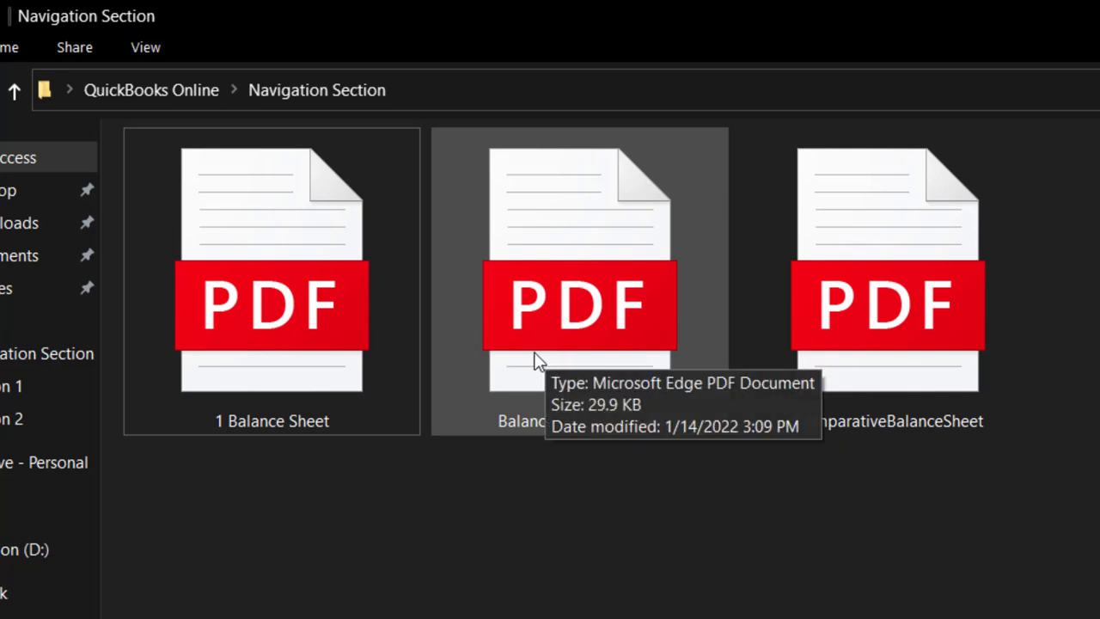
Step: Number the Balance Sheet PDF as the second report by renaming it 2 Balance Sheet
{"action": "left_click", "coordinate": [314, 365]}
{"action": "right_click", "coordinate": [311, 357]}
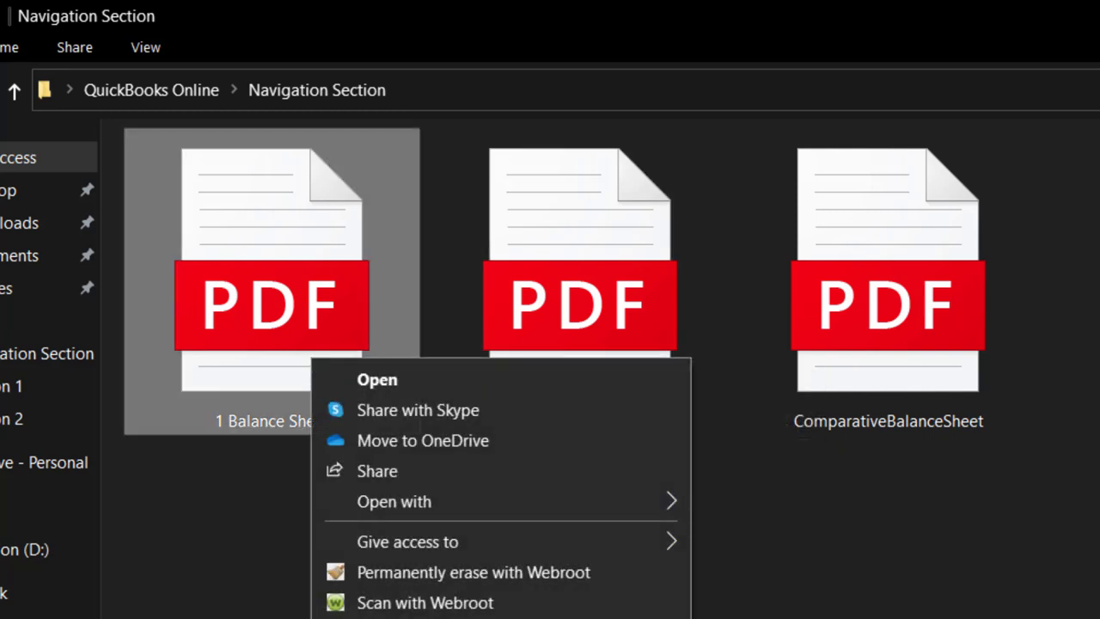
{"action": "key", "text": "m"}
{"action": "key", "text": "Left"}
{"action": "key", "text": "Right"}
{"action": "key", "text": "BackSpace"}
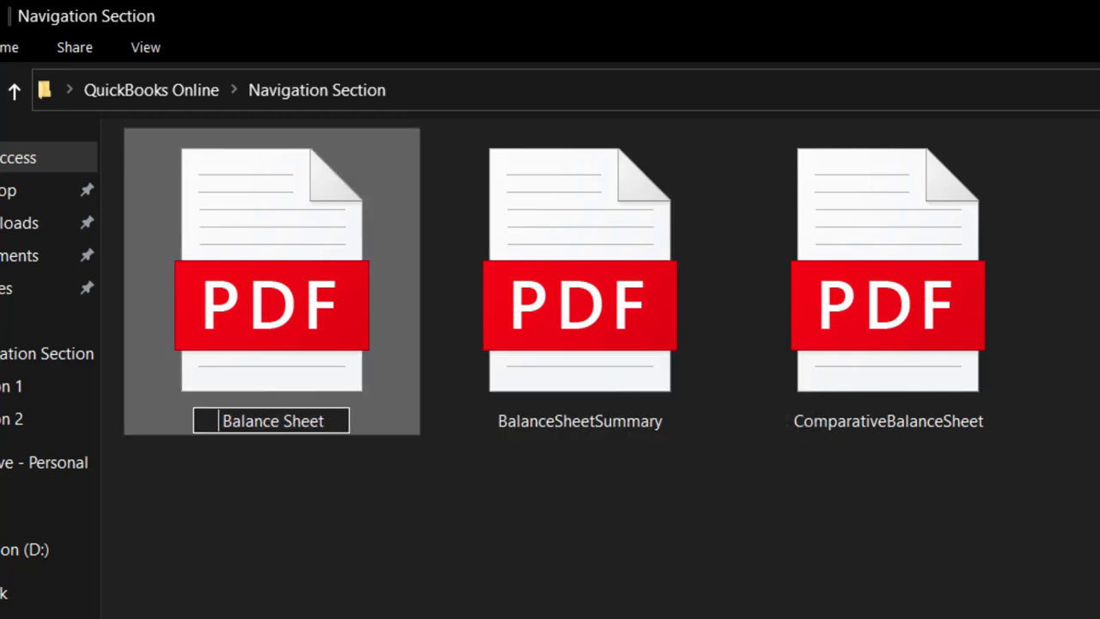
{"action": "type", "text": "2"}
{"action": "left_click", "coordinate": [665, 590]}
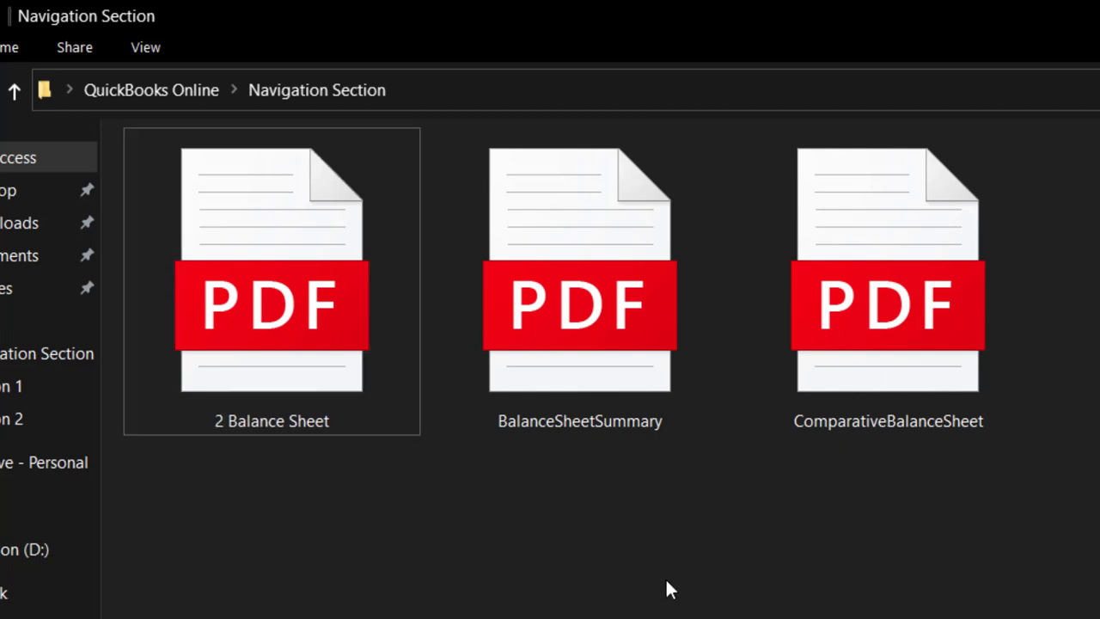
Step: Rename the BalanceSheetSummary PDF as 1 BalanceSheetSummary
{"action": "right_click", "coordinate": [592, 336]}
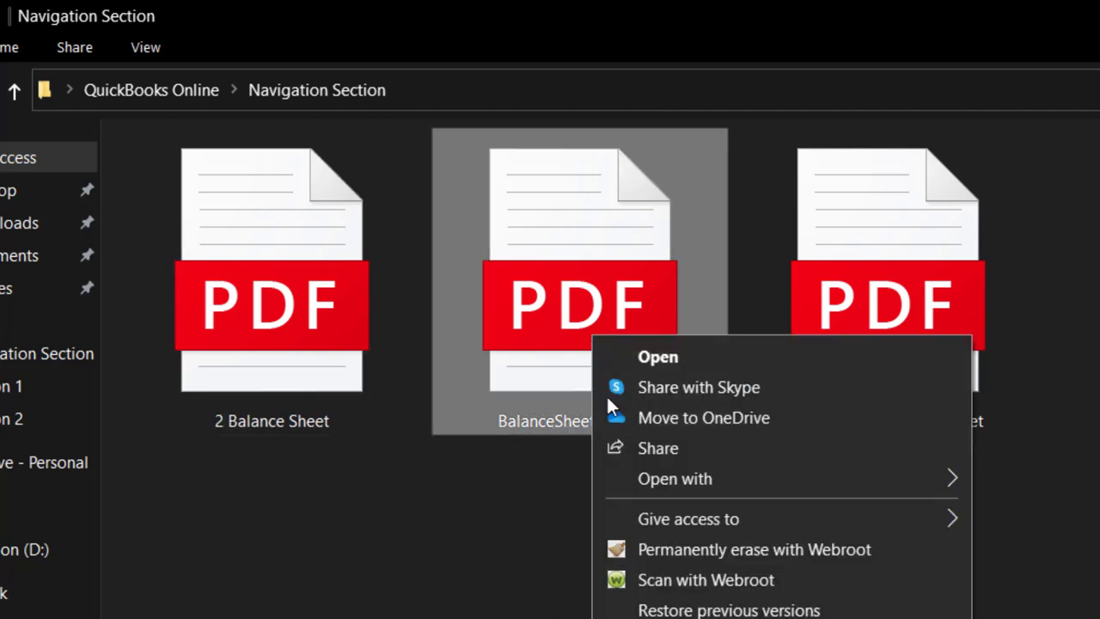
{"action": "key", "text": "m"}
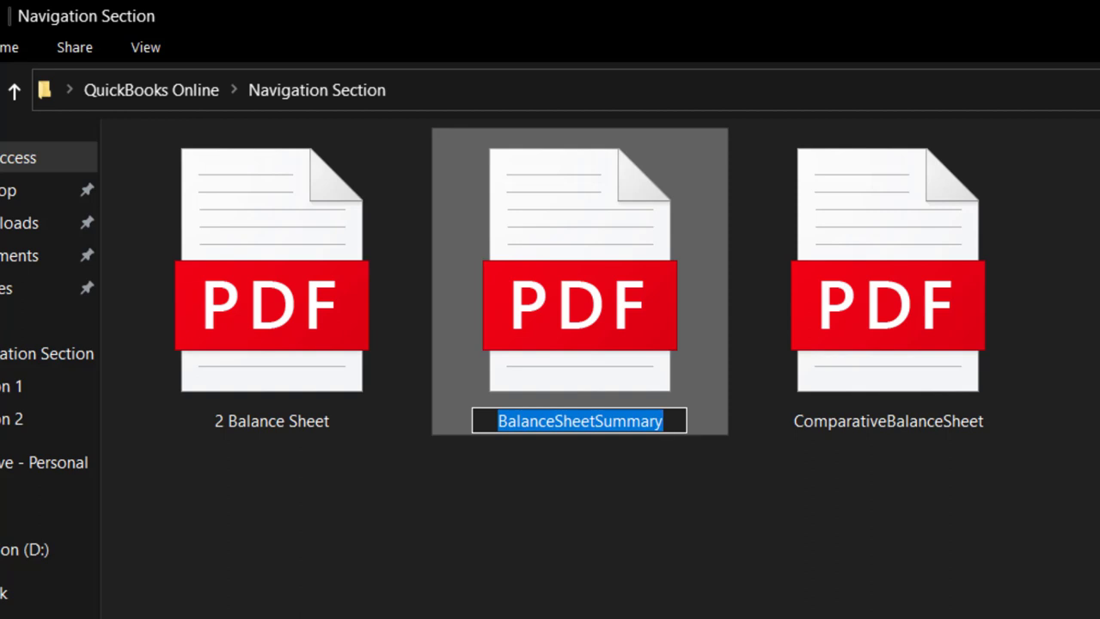
{"action": "left_click", "coordinate": [498, 420]}
{"action": "type", "text": "1"}
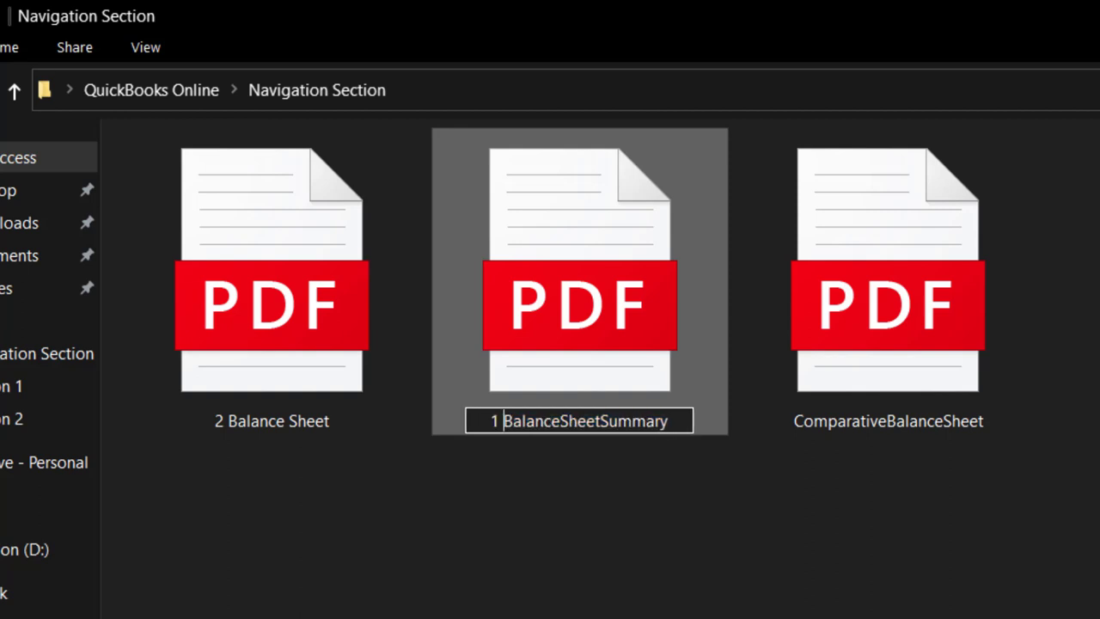
{"action": "key", "text": "Return"}
Step: Rename the ComparativeBalanceSheet PDF as 3 ComparativeBalanceSheet
{"action": "right_click", "coordinate": [871, 340]}
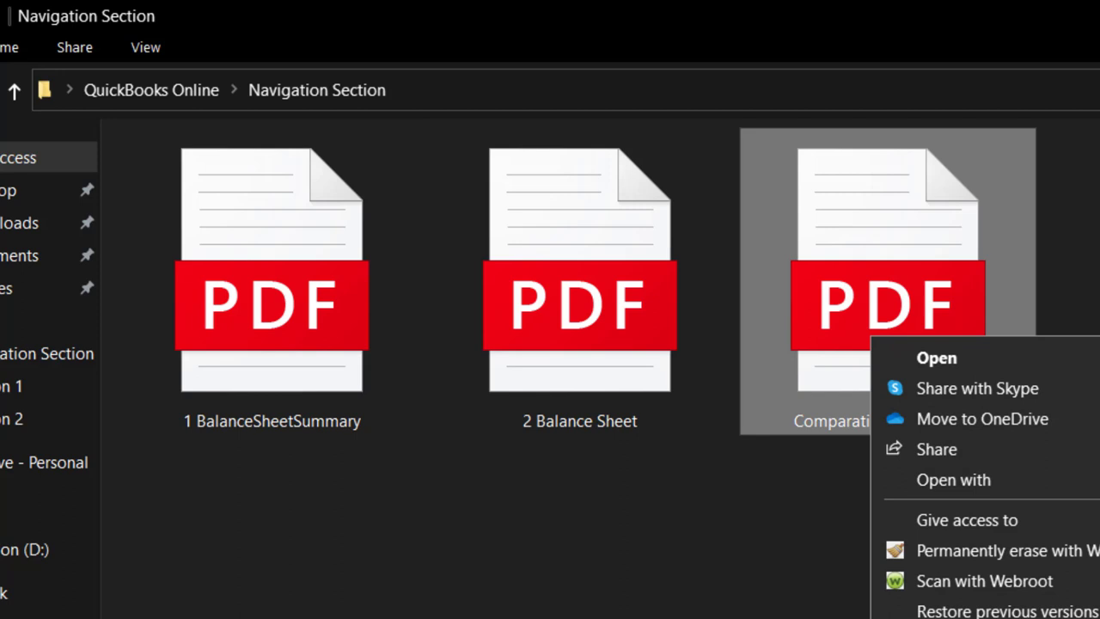
{"action": "key", "text": "m"}
{"action": "left_click", "coordinate": [794, 420]}
{"action": "type", "text": "3"}
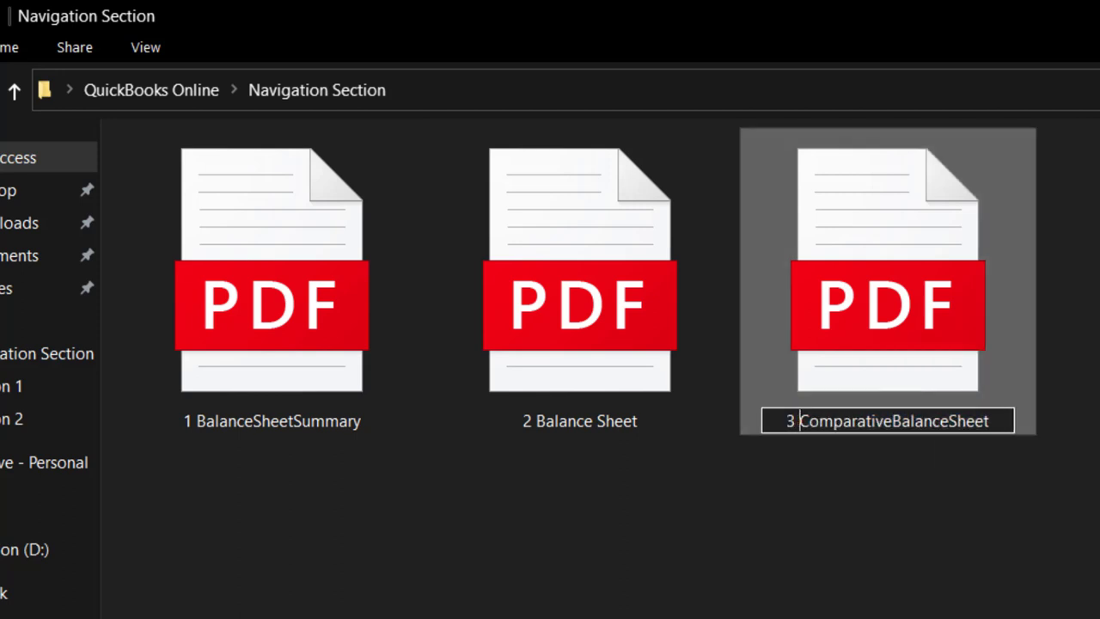
{"action": "key", "text": "Return"}
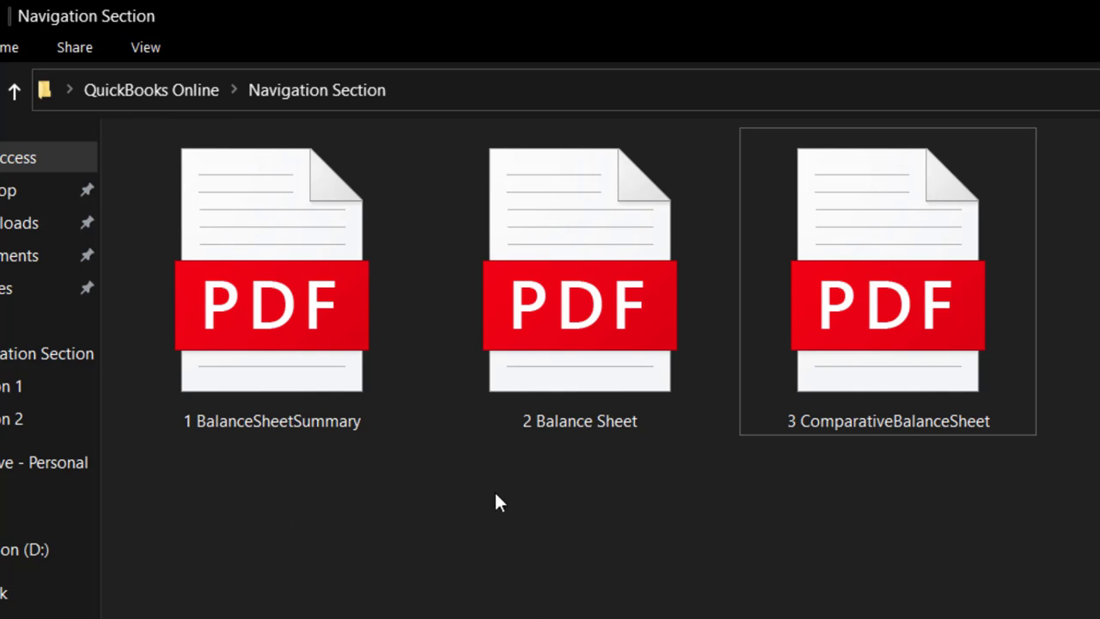
Step: Create a folder named Month End Reports in the Navigation Section folder and move the three numbered PDFs into it
{"action": "right_click", "coordinate": [529, 616]}
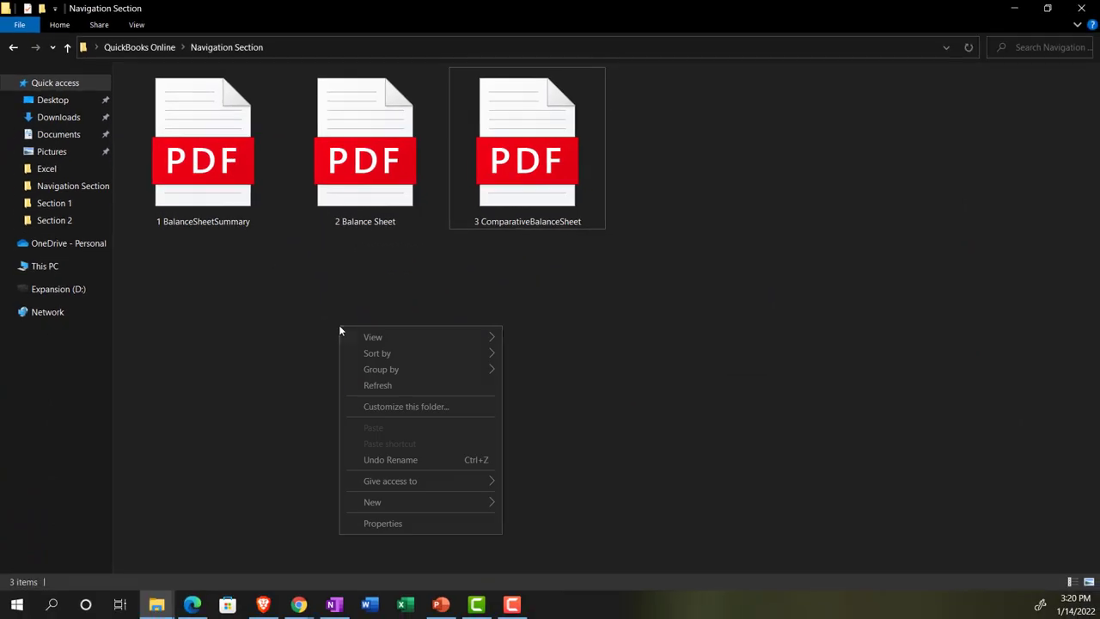
{"action": "mouse_move", "coordinate": [386, 502]}
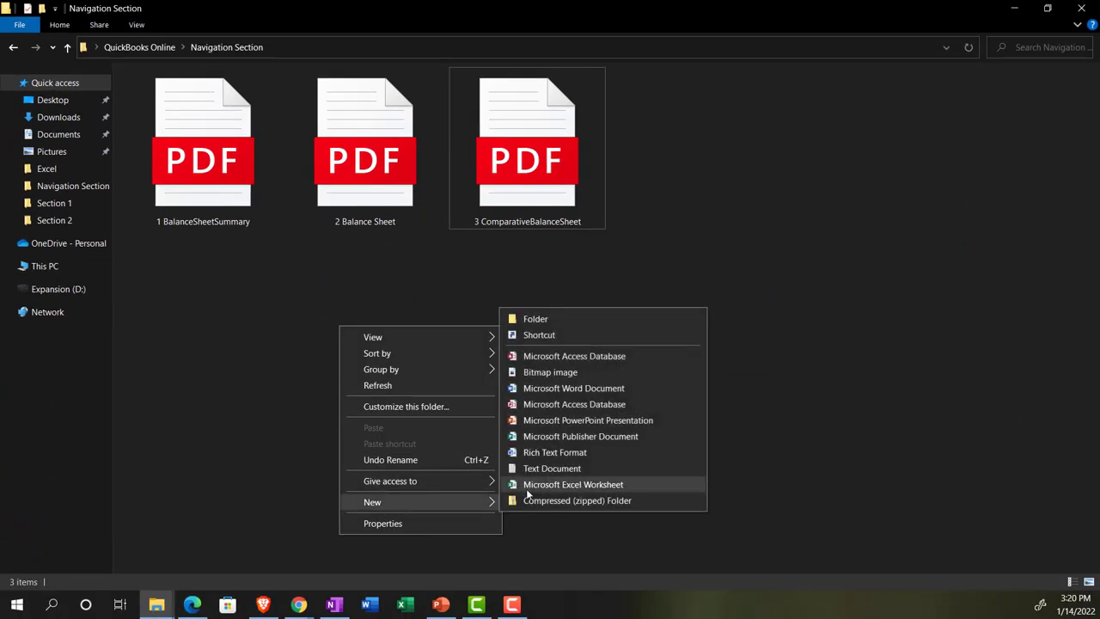
{"action": "left_click", "coordinate": [528, 319]}
{"action": "type", "text": "Month"}
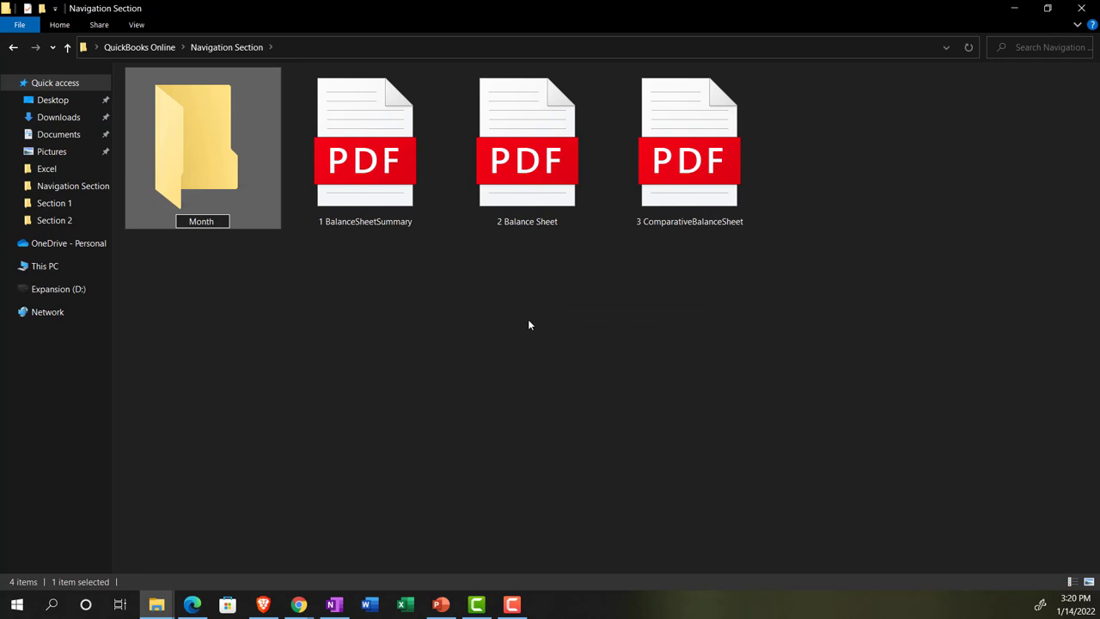
{"action": "key", "text": "BackSpace"}
{"action": "key", "text": "BackSpace"}
{"action": "key", "text": "BackSpace"}
{"action": "type", "text": "nth End Reports"}
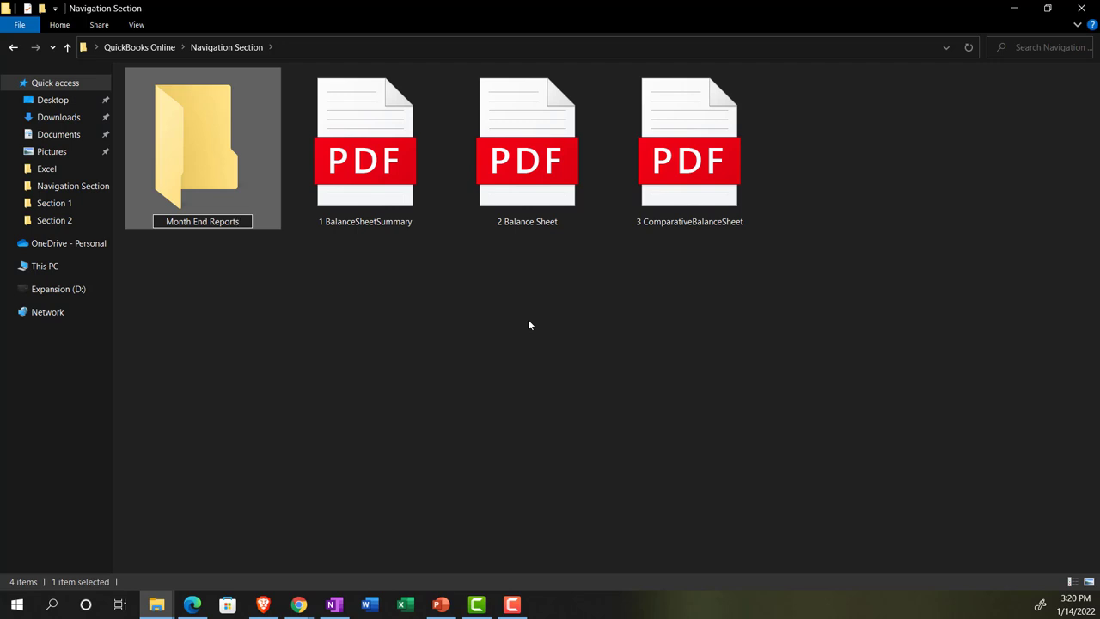
{"action": "key", "text": "Return"}
{"action": "left_click_drag", "start_coordinate": [382, 317], "coordinate": [238, 193]}
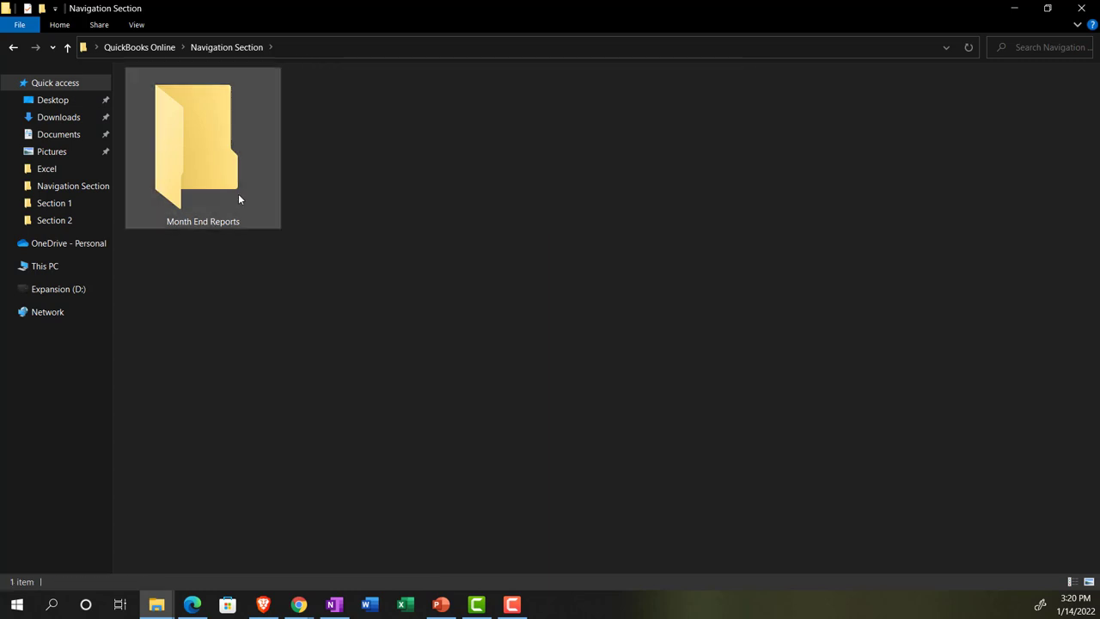
Step: Compress the Month End Reports folder into a zipped folder in the same location
{"action": "right_click", "coordinate": [212, 152]}
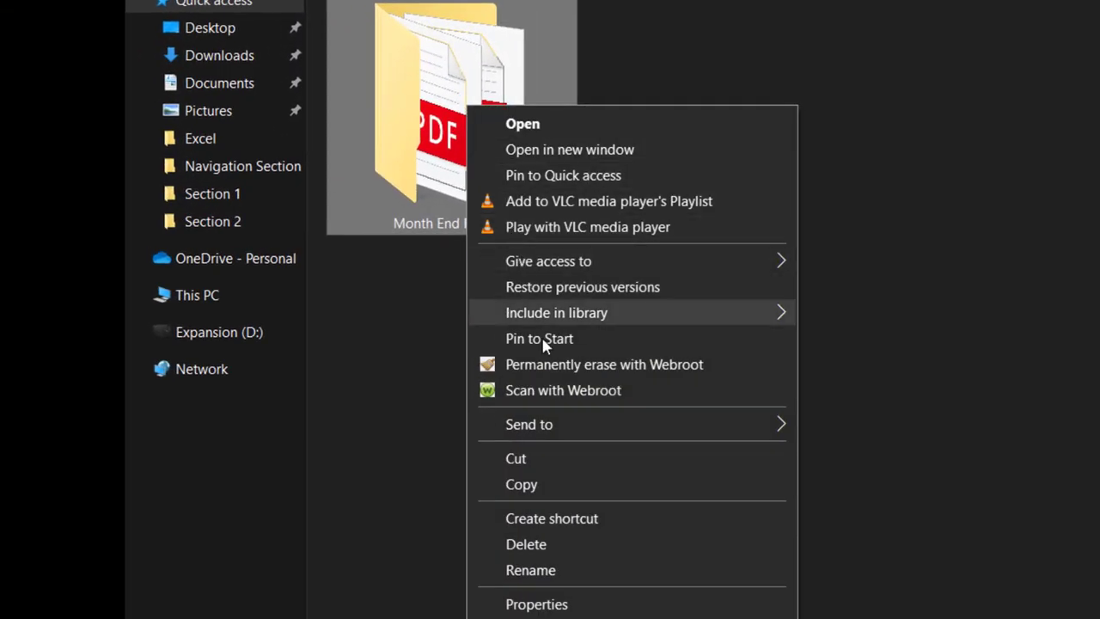
{"action": "mouse_move", "coordinate": [582, 437]}
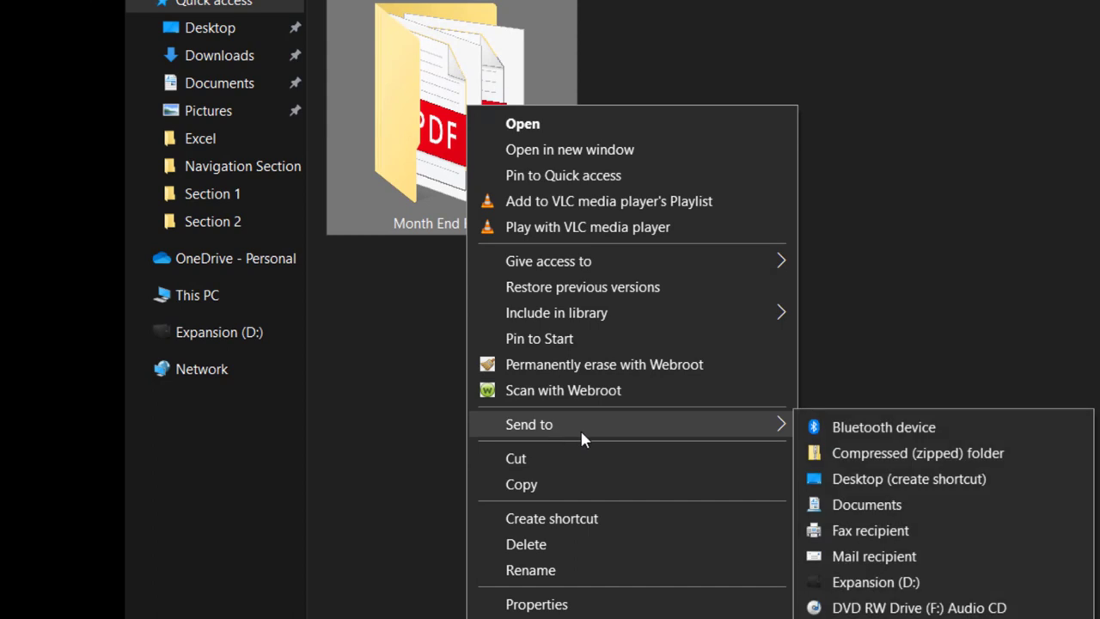
{"action": "left_click", "coordinate": [826, 448]}
{"action": "key", "text": "Return"}
{"action": "left_click", "coordinate": [818, 457]}
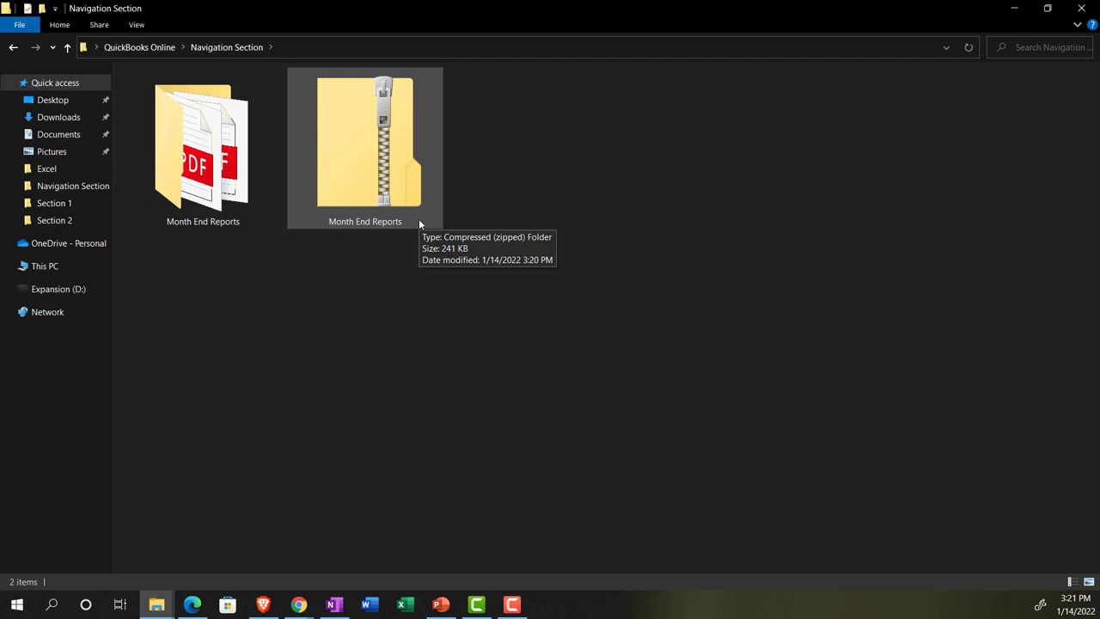
Step: Check the PDFs inside the zipped Month End Reports folder and switch back to the Edge browser
{"action": "double_click", "coordinate": [397, 177]}
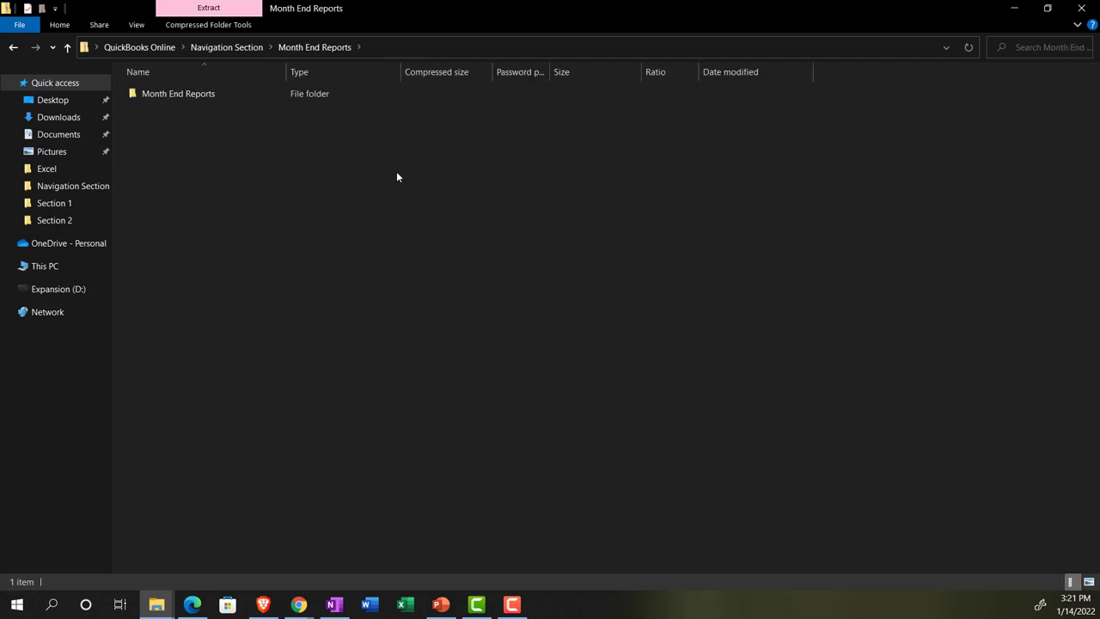
{"action": "double_click", "coordinate": [201, 96]}
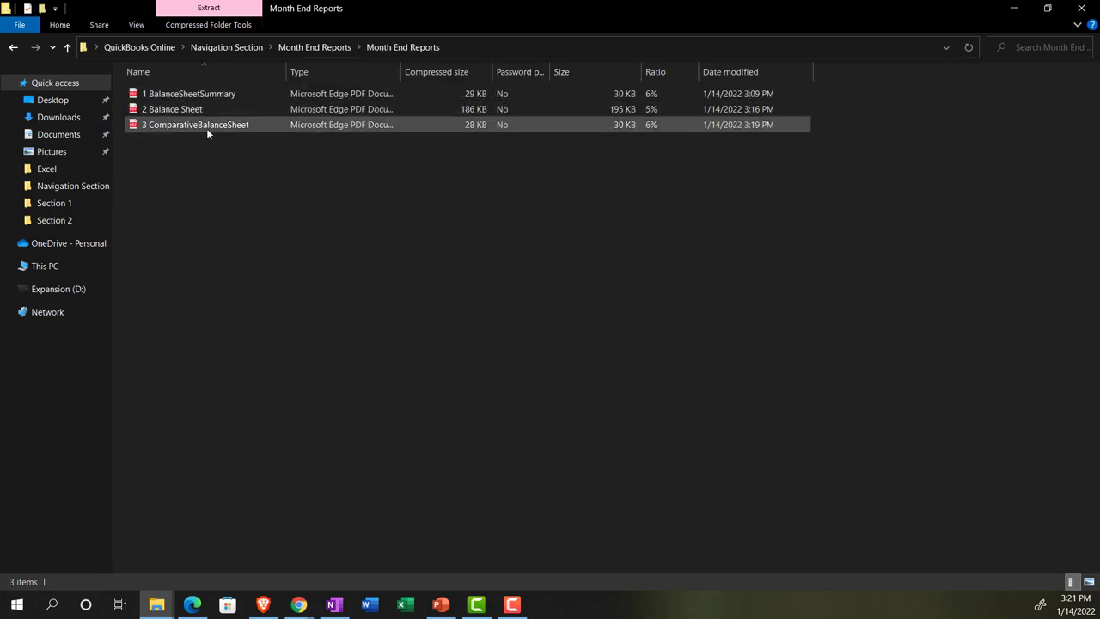
{"action": "left_click", "coordinate": [241, 49]}
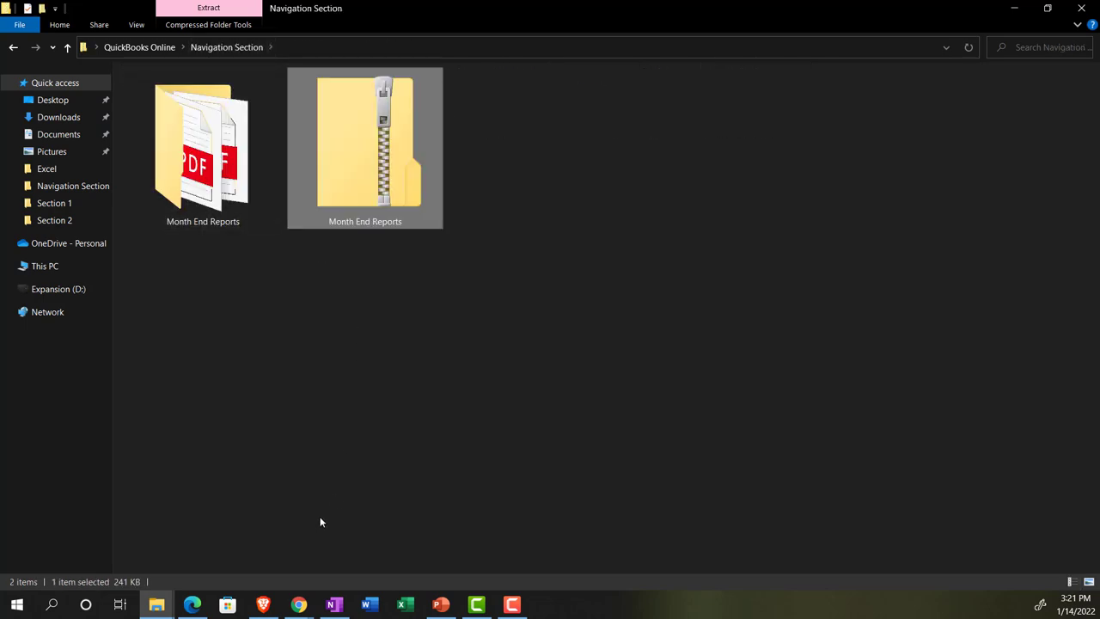
{"action": "left_click", "coordinate": [195, 602]}
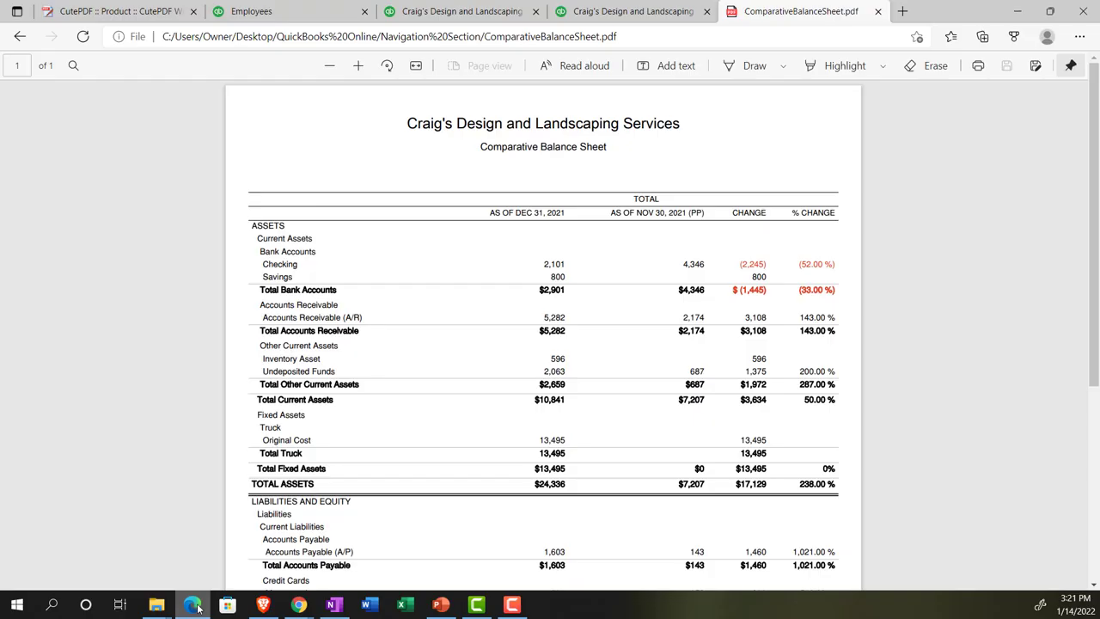
Step: Open the management reports list on the QuickBooks Online Reports page and collapse the navigation menu
{"action": "left_click", "coordinate": [269, 11]}
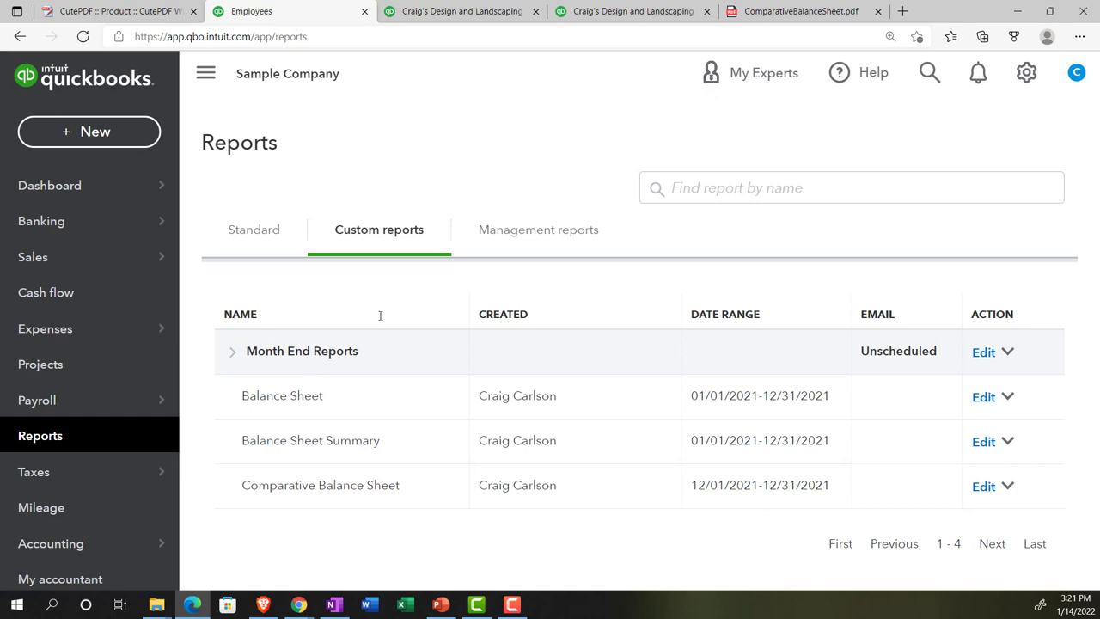
{"action": "left_click", "coordinate": [519, 241]}
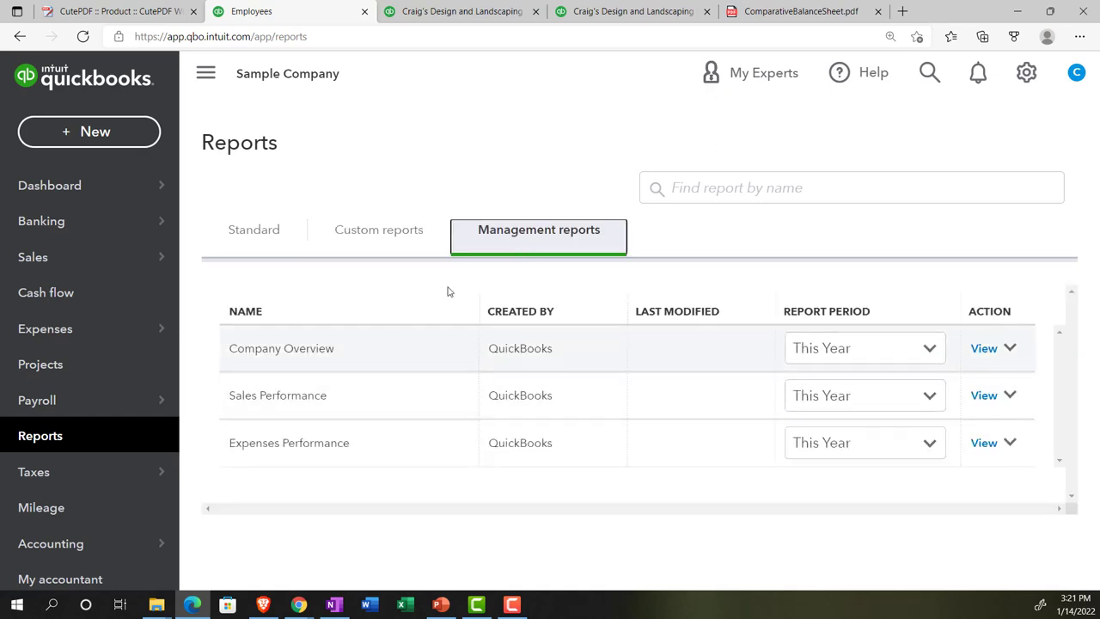
{"action": "left_click", "coordinate": [206, 75]}
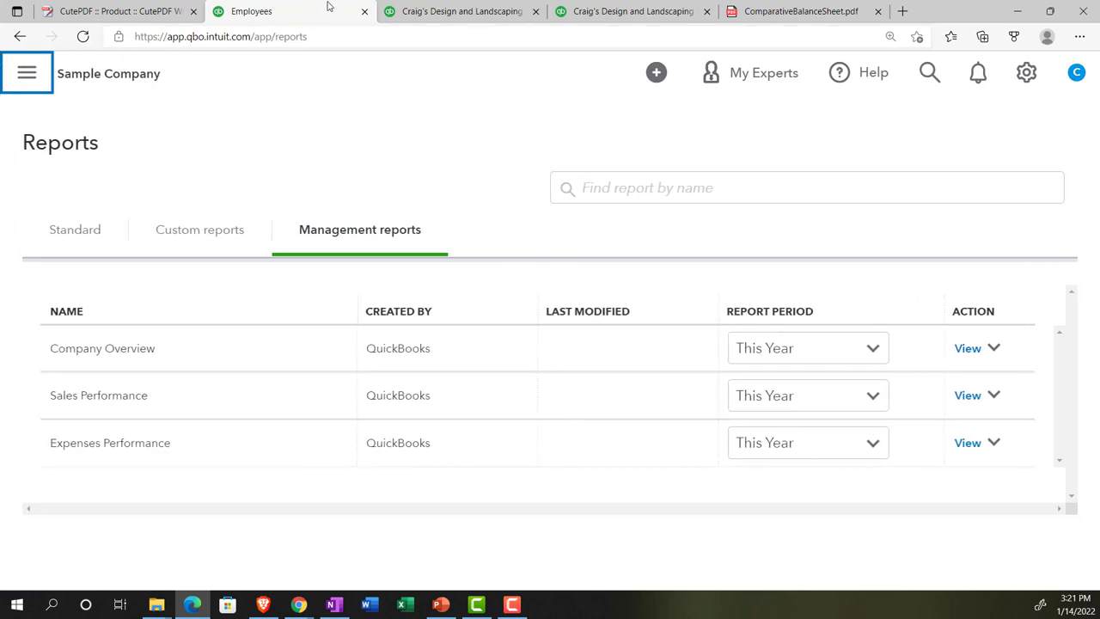
Step: Check the export options for the Balance Sheet Summary report, and return to the management reports list
{"action": "left_click", "coordinate": [463, 11]}
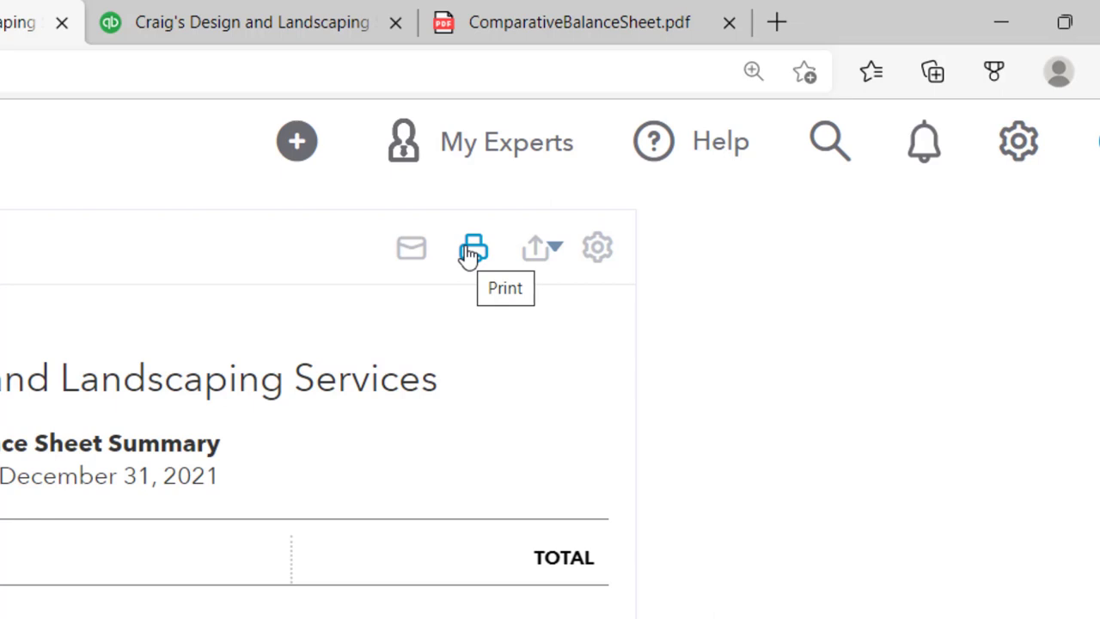
{"action": "left_click", "coordinate": [559, 250]}
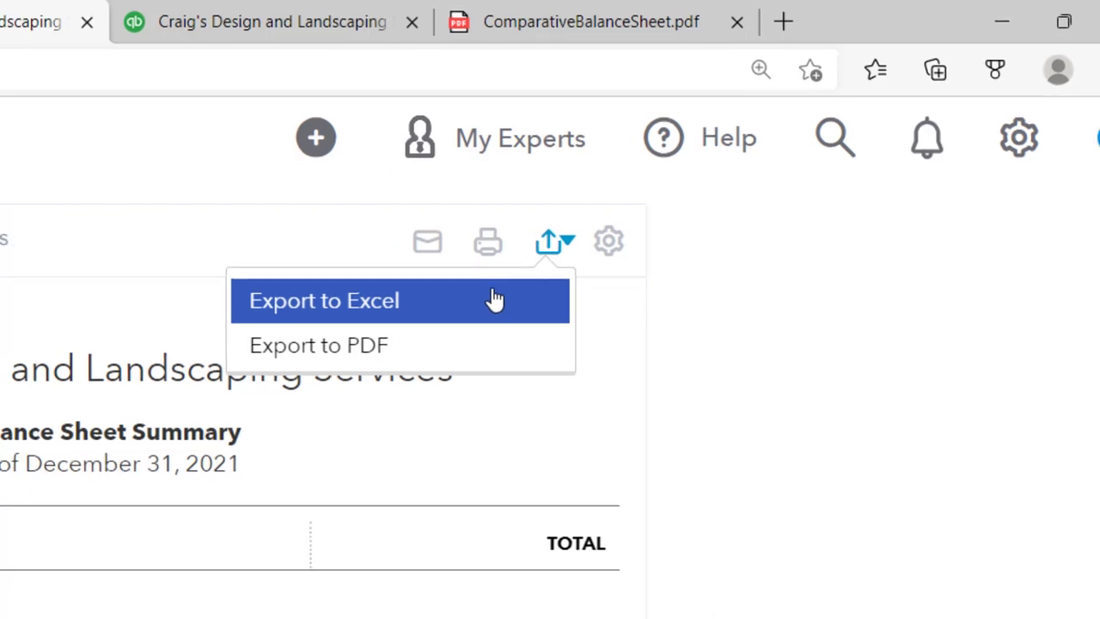
{"action": "left_click", "coordinate": [287, 10]}
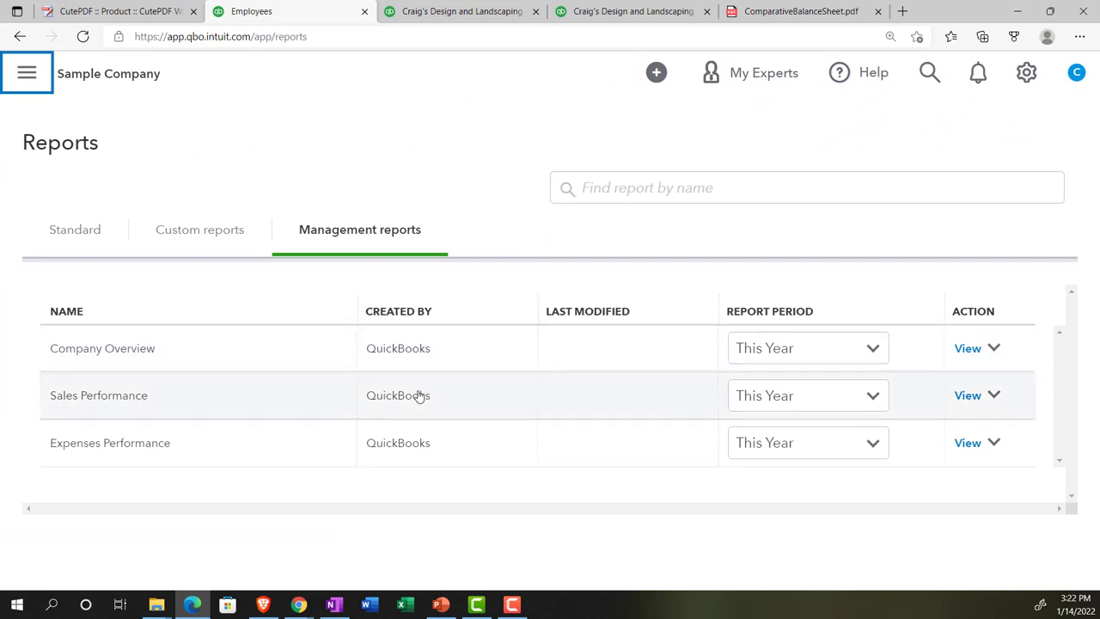